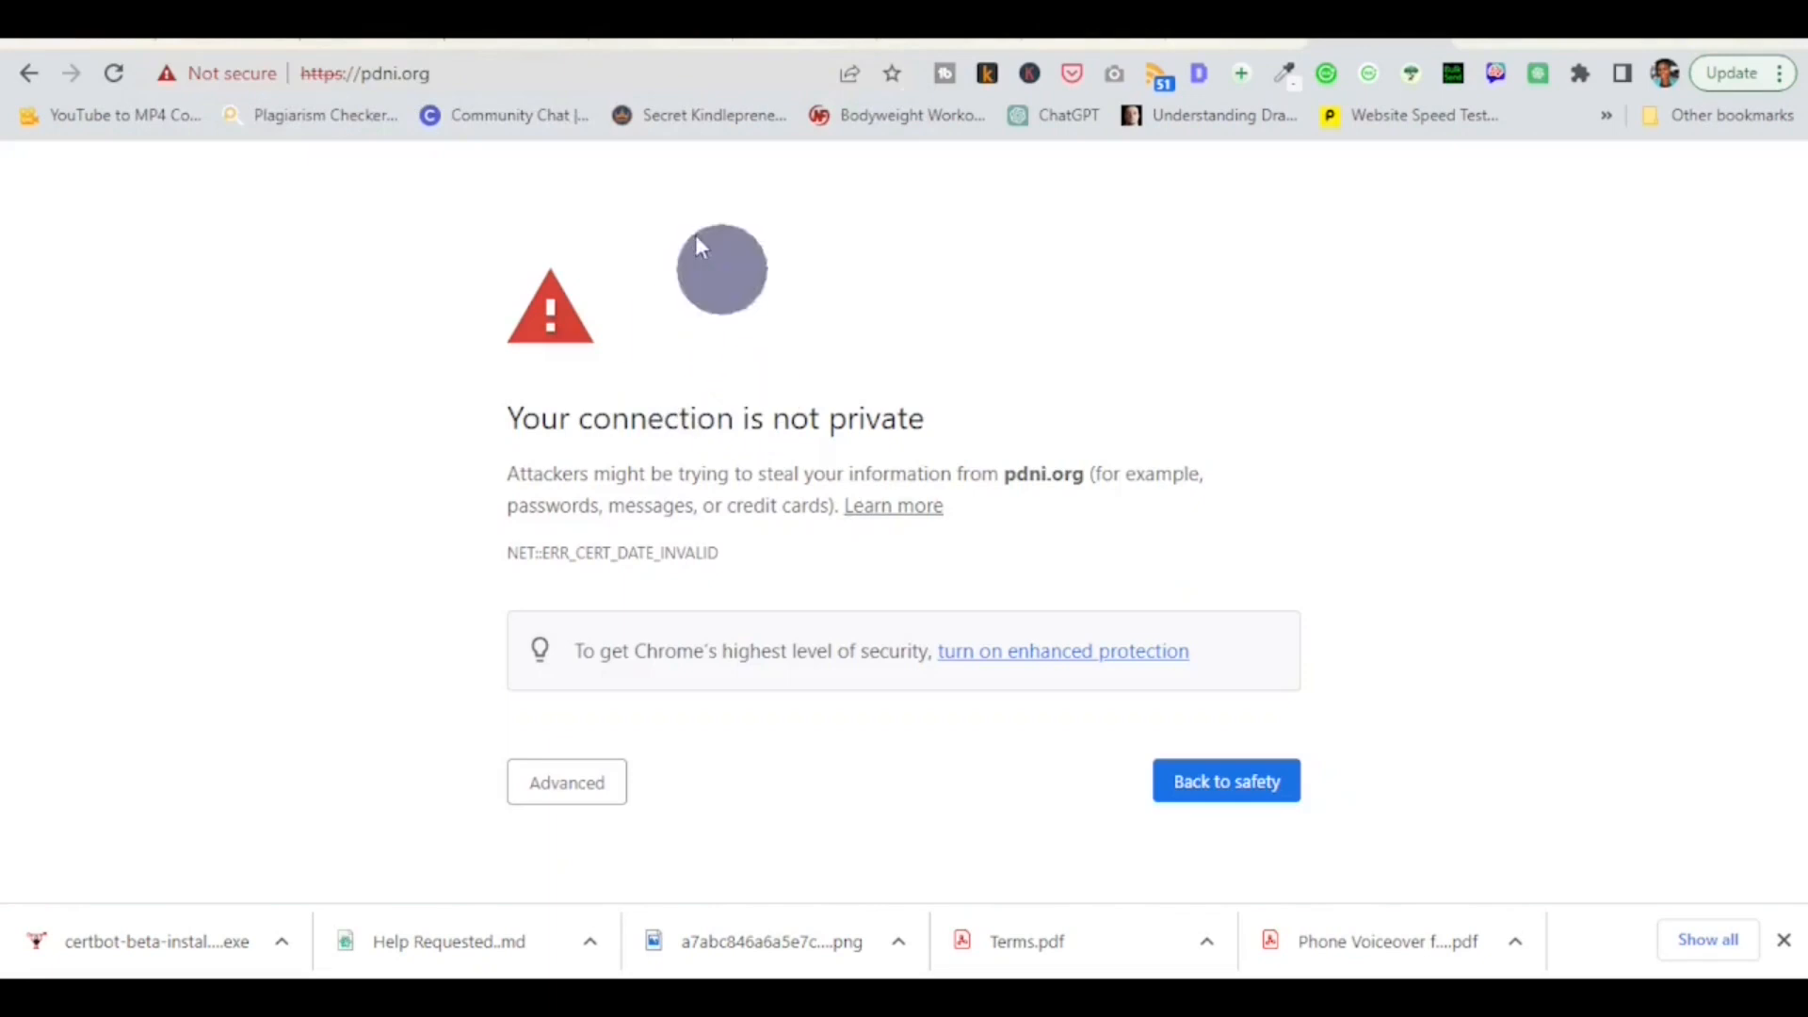
{"action": "left_click_drag", "start_coordinate": [347, 75], "coordinate": [311, 80]}
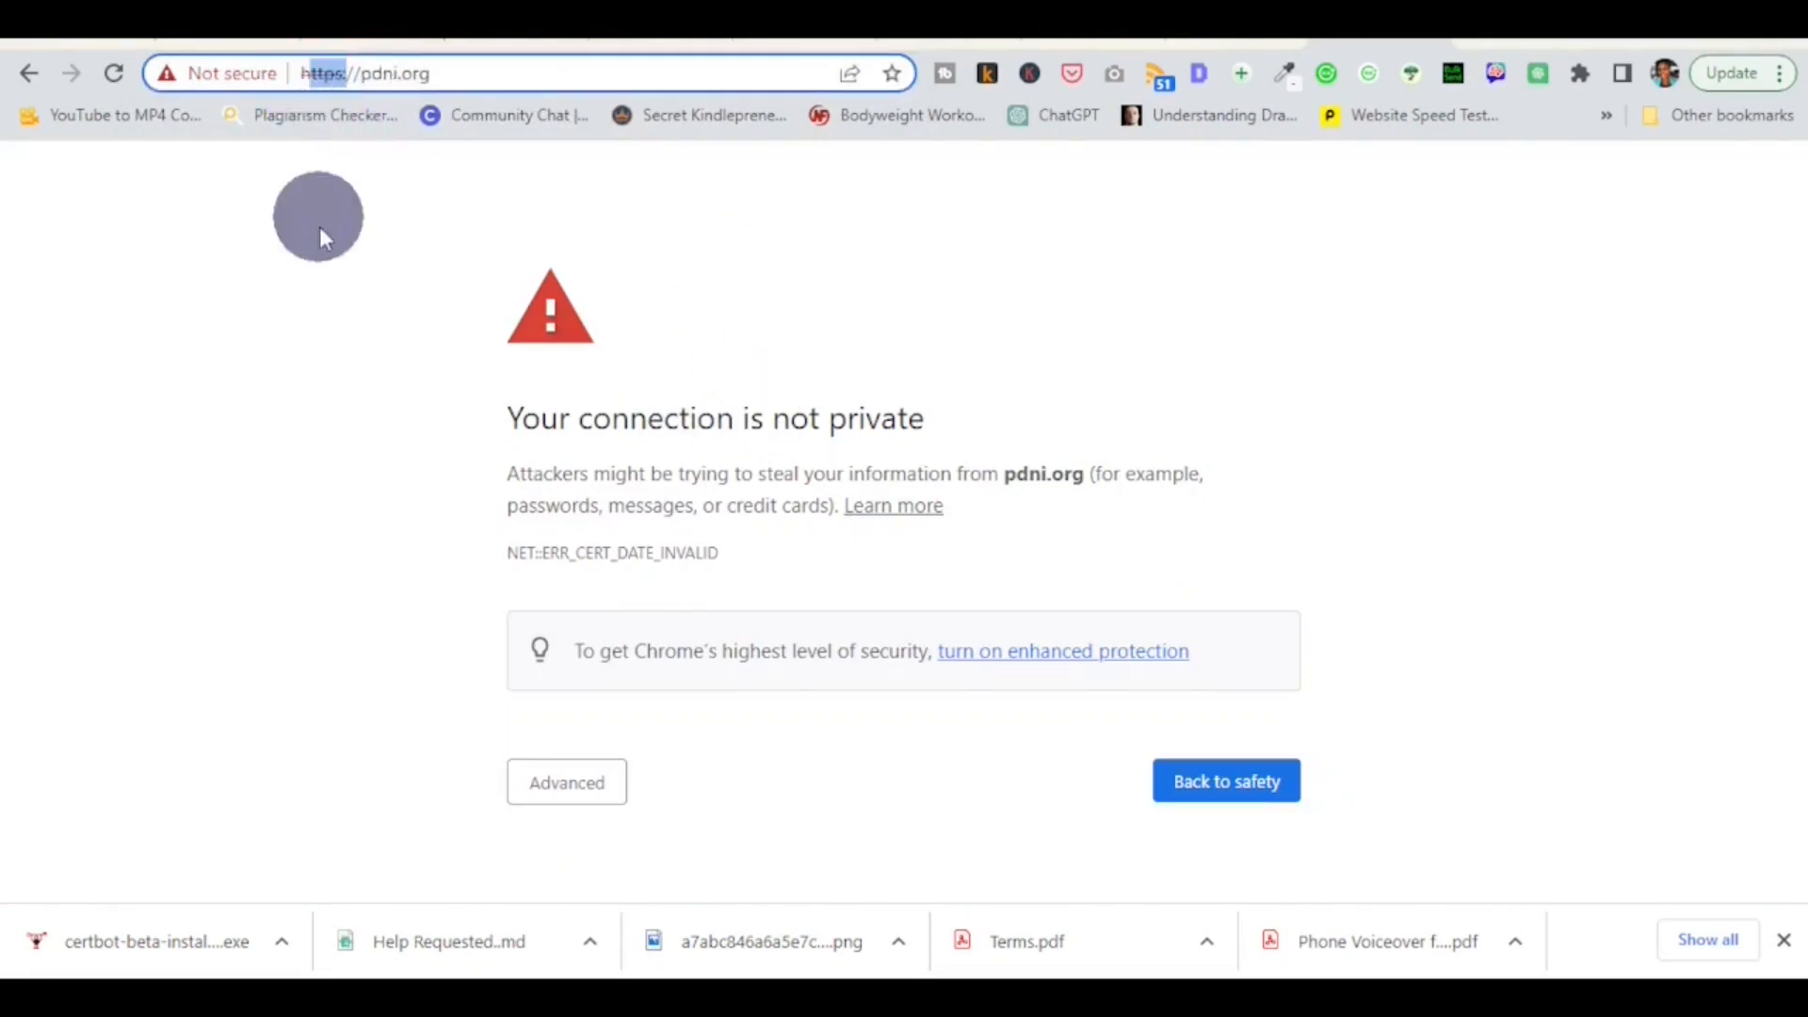
{"action": "left_click", "coordinate": [318, 234]}
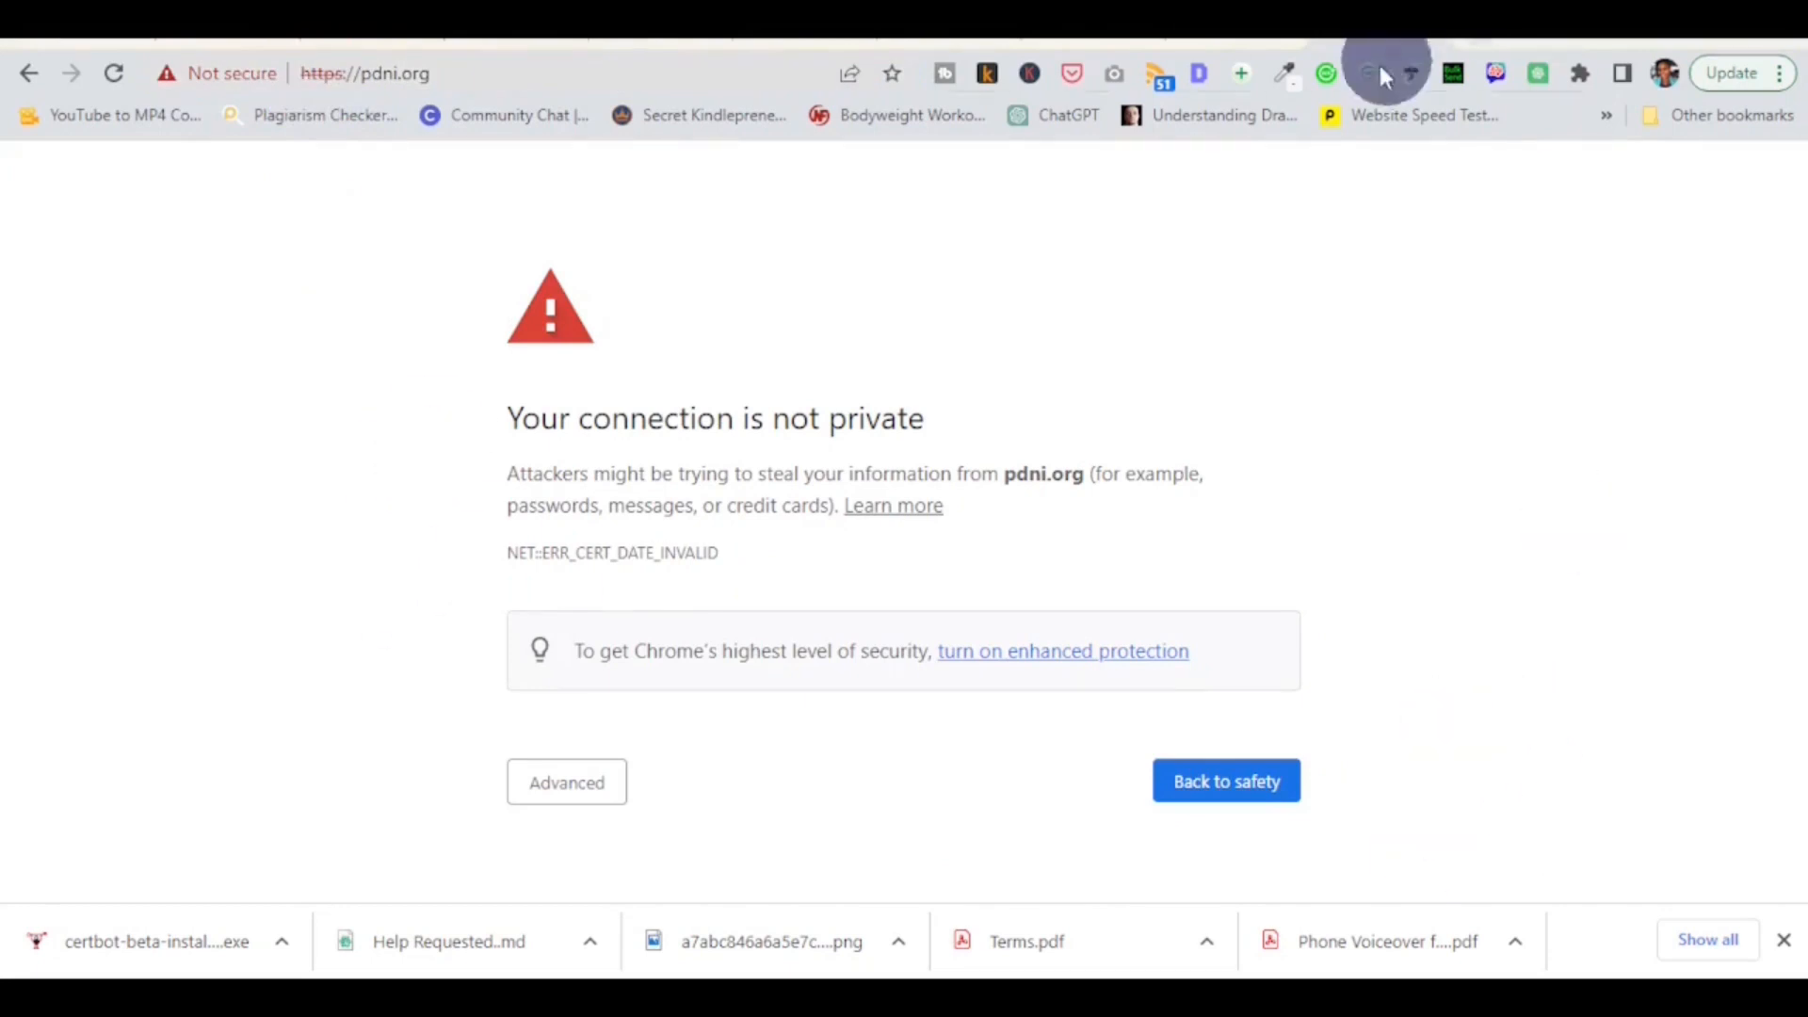
{"action": "left_click", "coordinate": [670, 78]}
{"action": "right_click", "coordinate": [671, 77]}
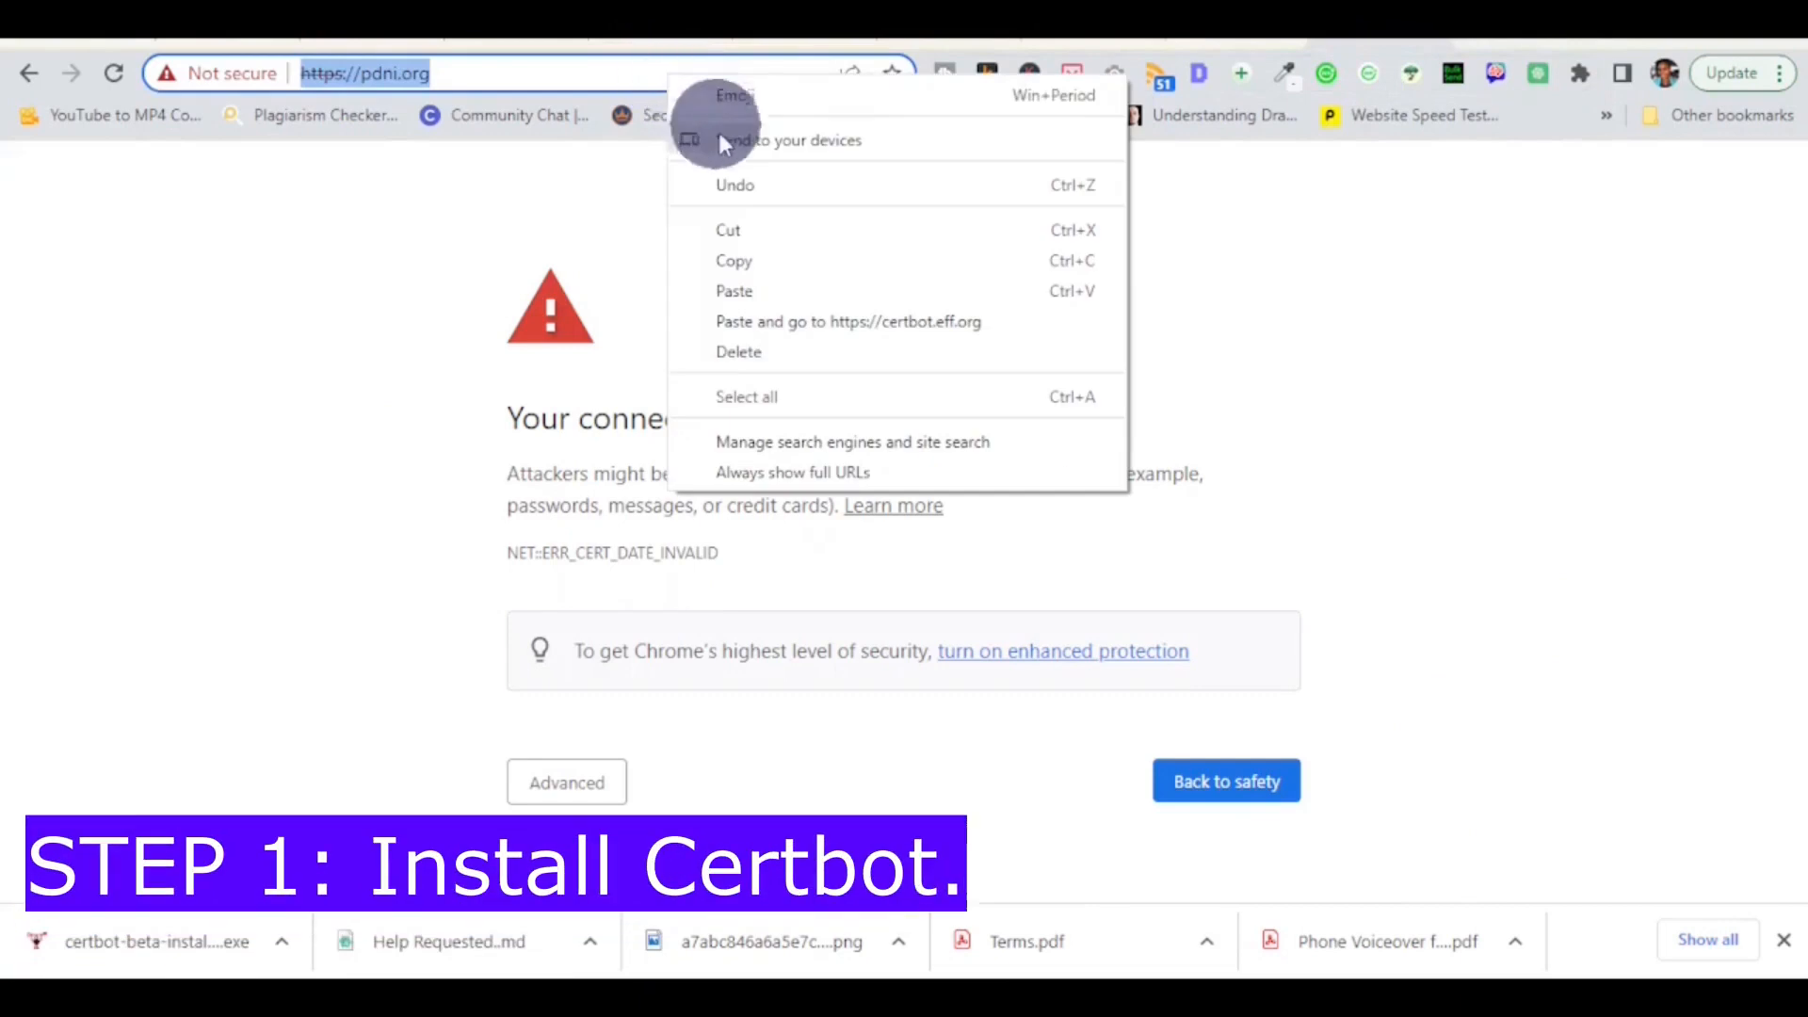
{"action": "left_click", "coordinate": [822, 330]}
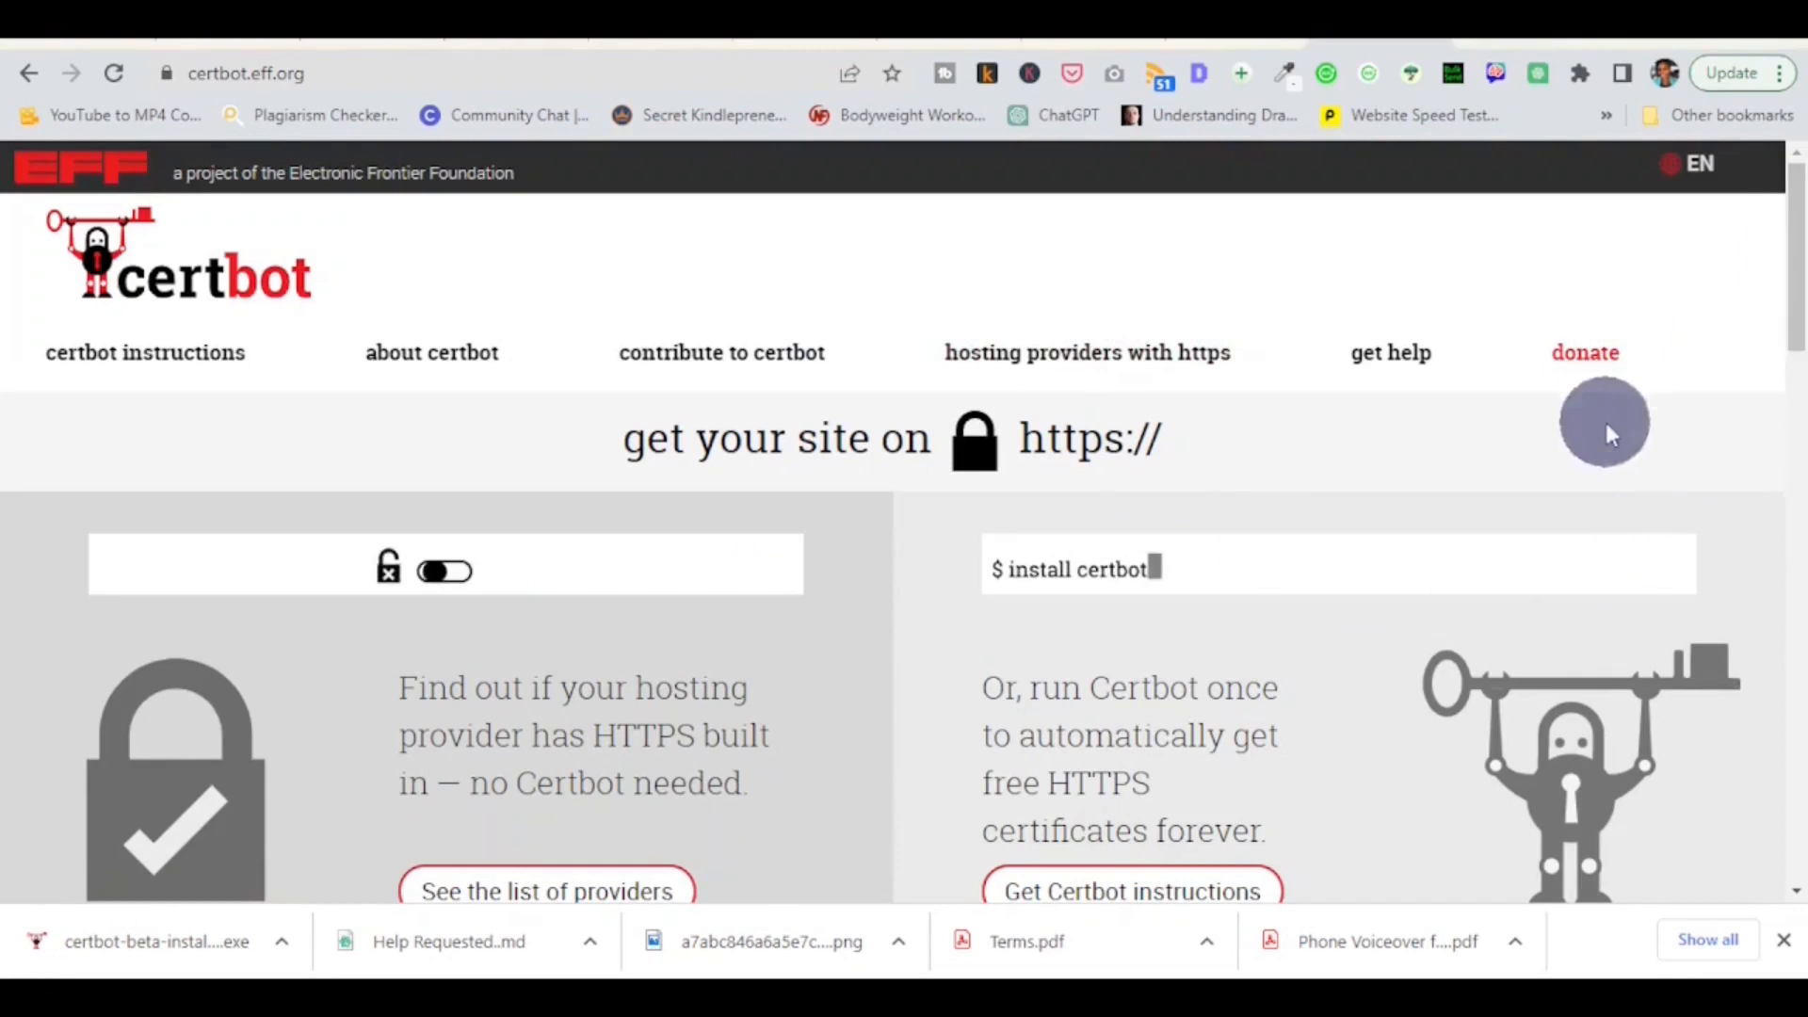
- Generate the Certbot instructions for an HTTP website running Other software on a Windows system
{"action": "left_click_drag", "start_coordinate": [1794, 292], "coordinate": [1794, 443]}
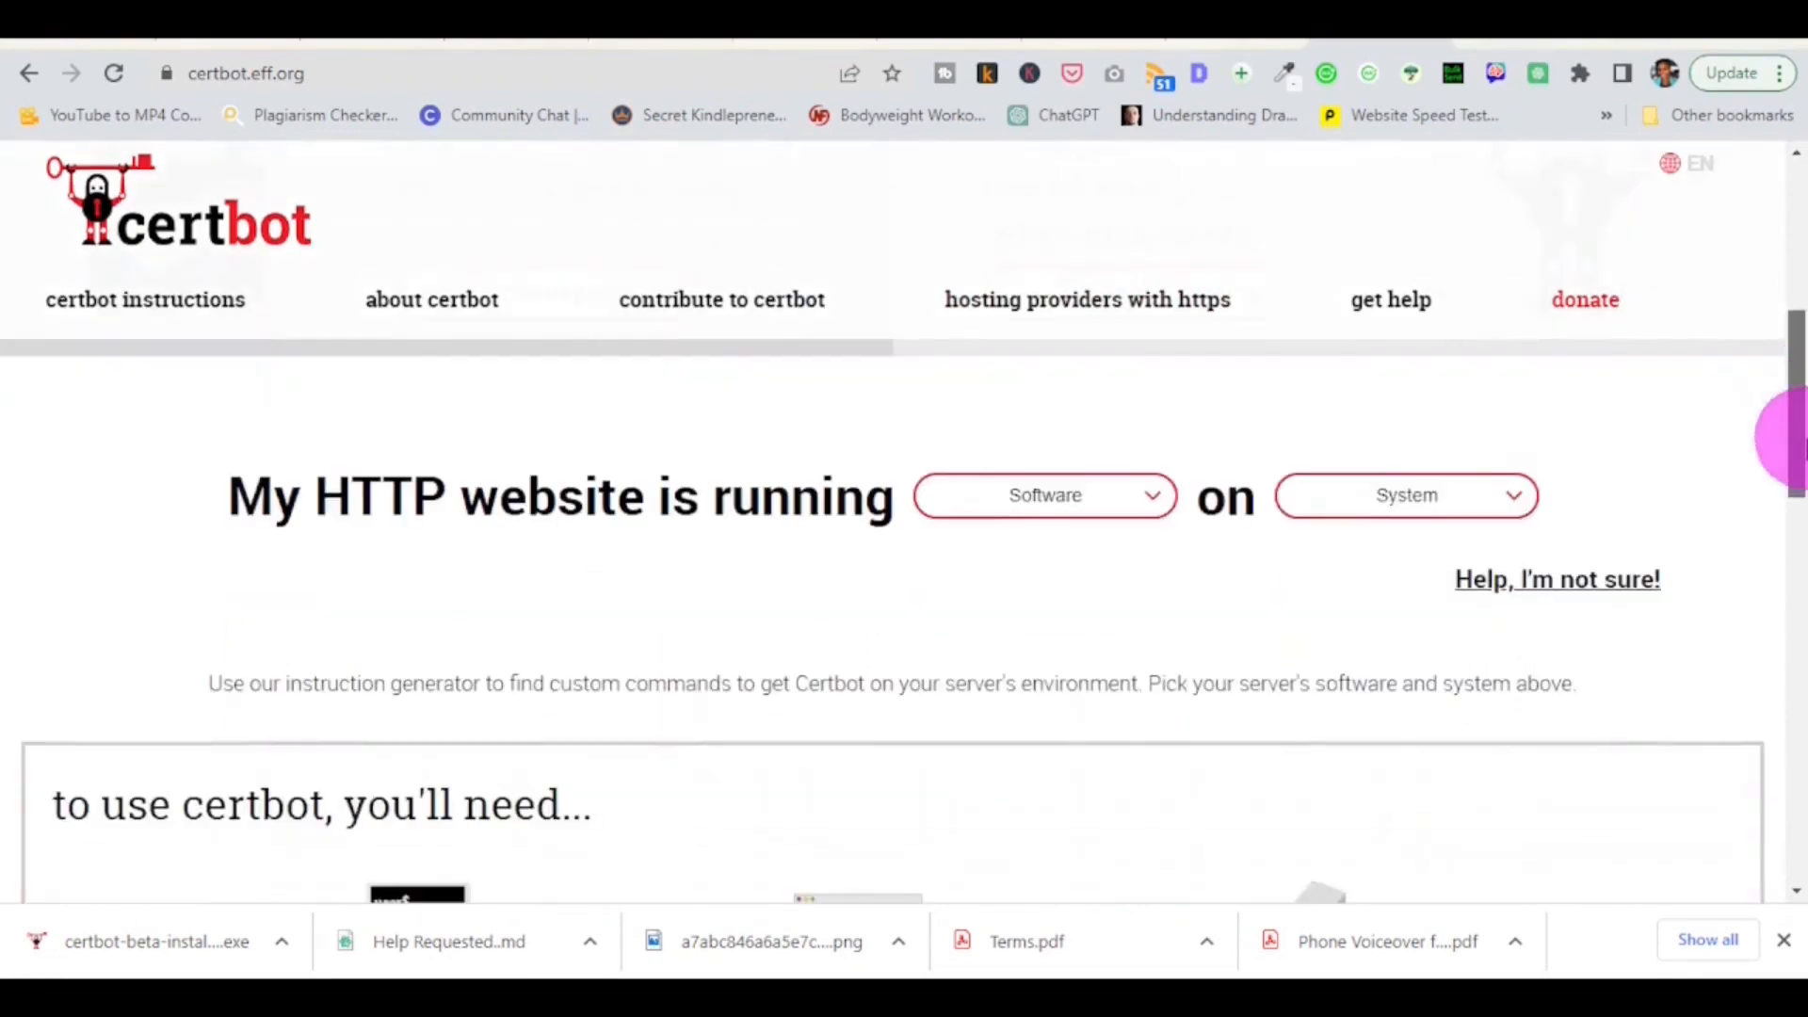
{"action": "left_click", "coordinate": [1148, 499]}
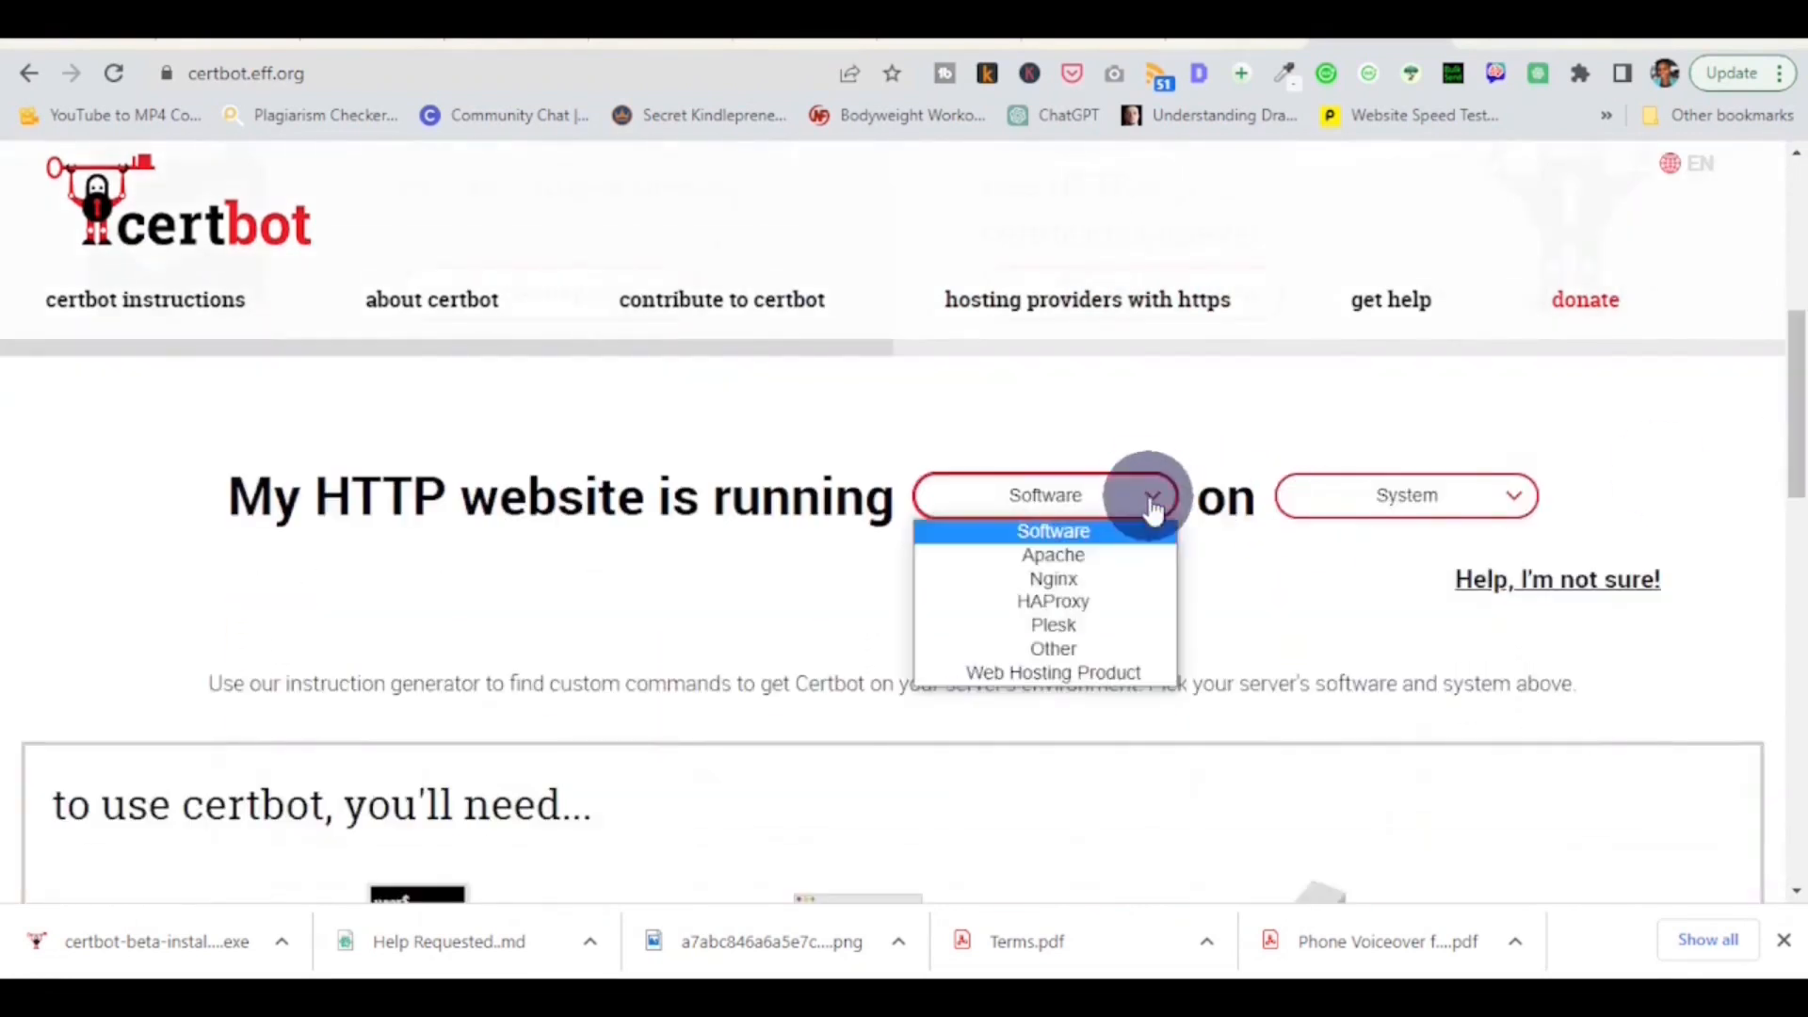
{"action": "left_click", "coordinate": [1092, 650]}
{"action": "left_click", "coordinate": [1518, 497]}
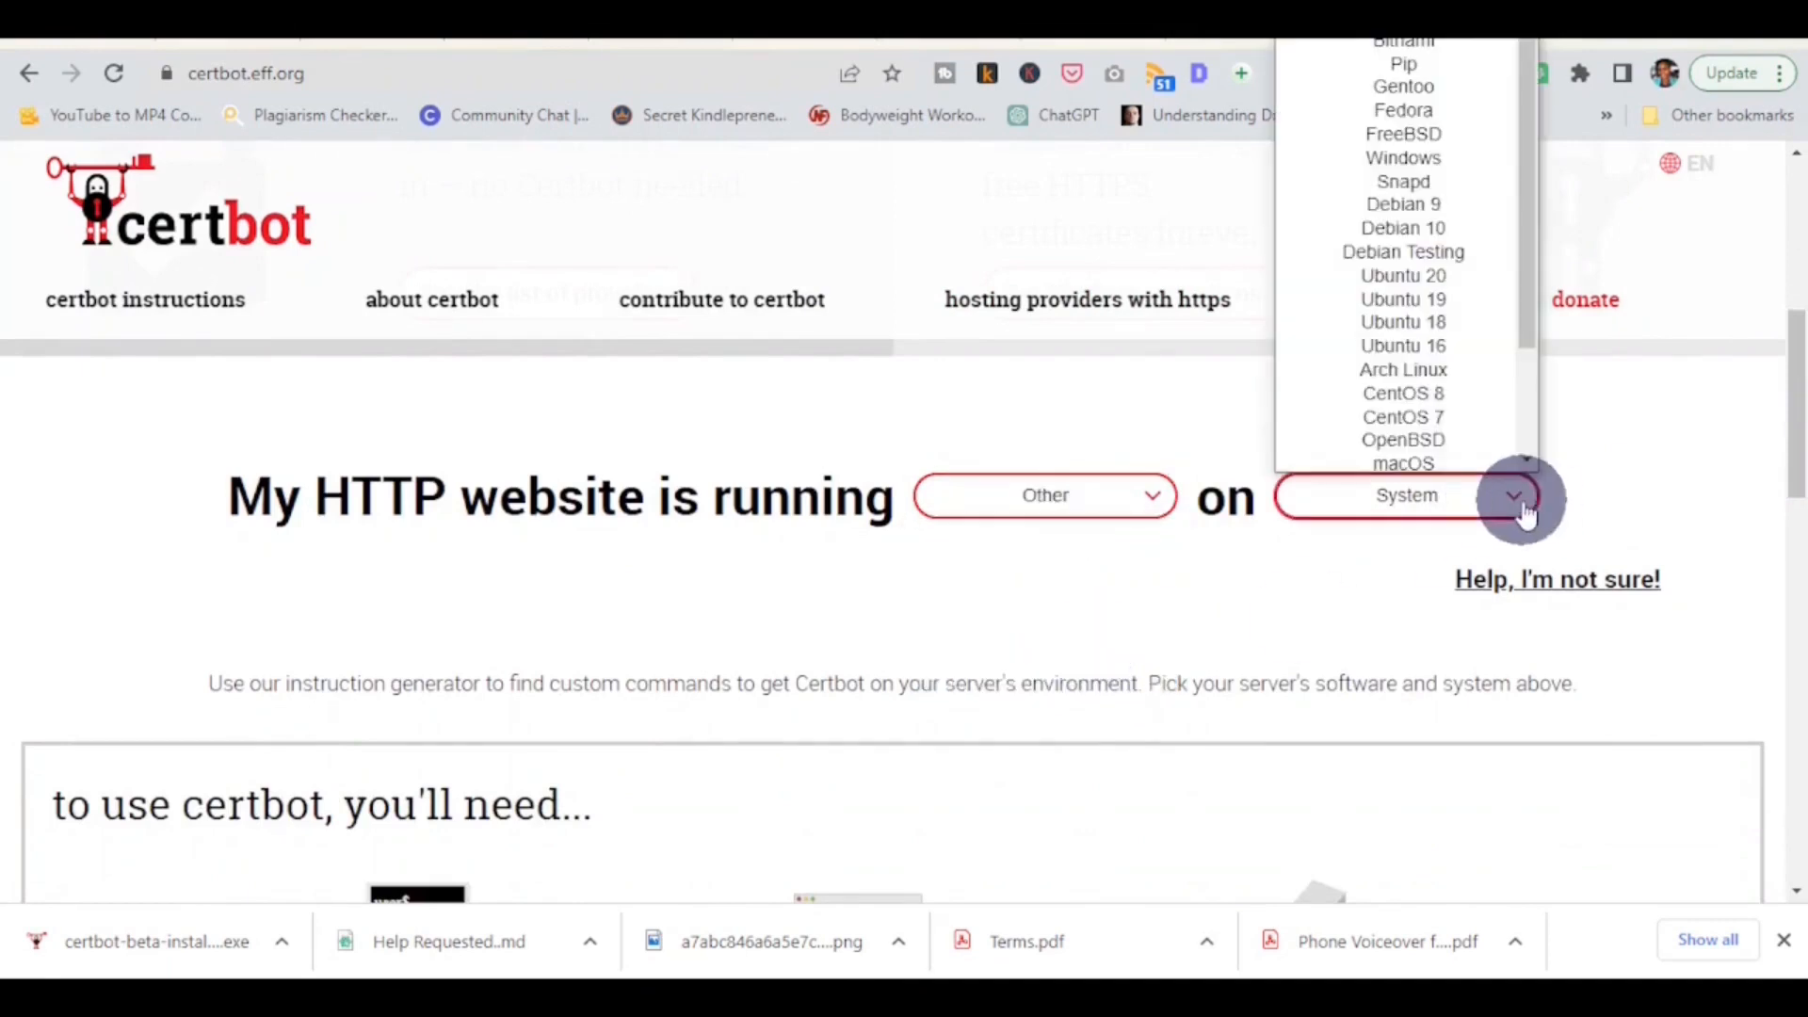
{"action": "left_click", "coordinate": [1465, 156]}
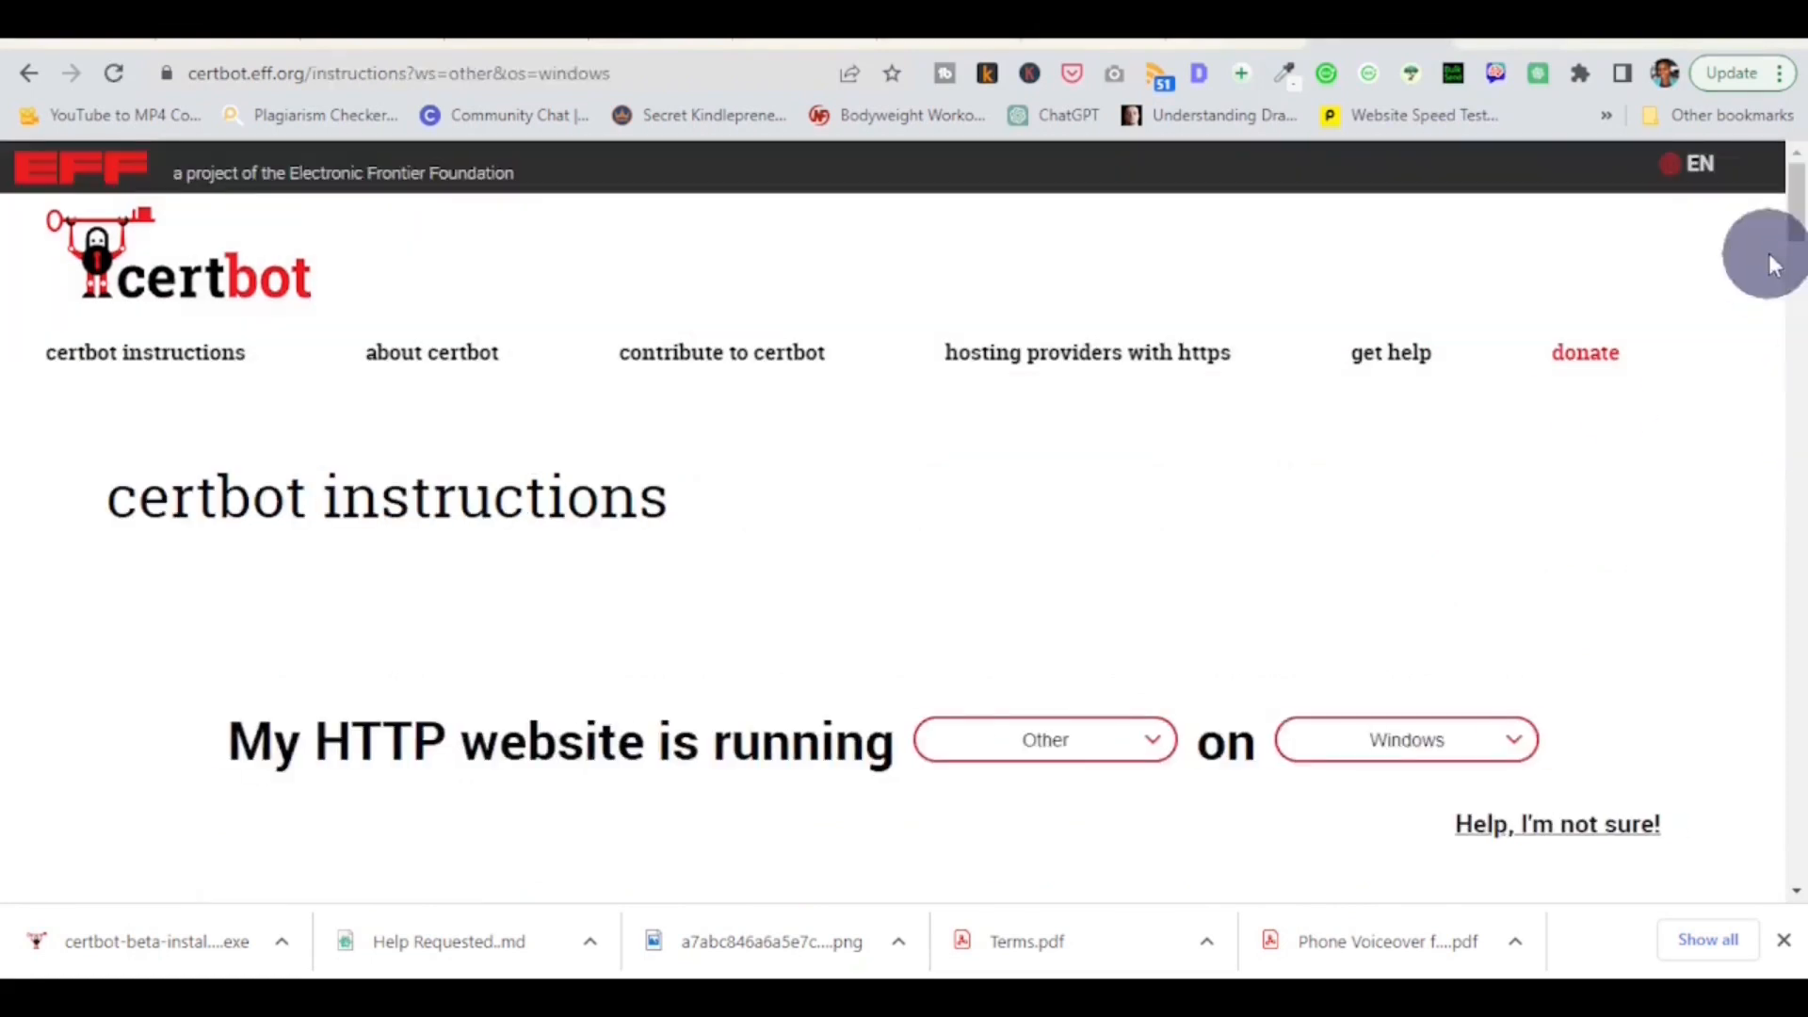
- Download the latest Certbot installer for Windows from the installation instructions and run its setup through to completion
{"action": "left_click_drag", "start_coordinate": [1798, 217], "coordinate": [1803, 462]}
{"action": "left_click", "coordinate": [1321, 603]}
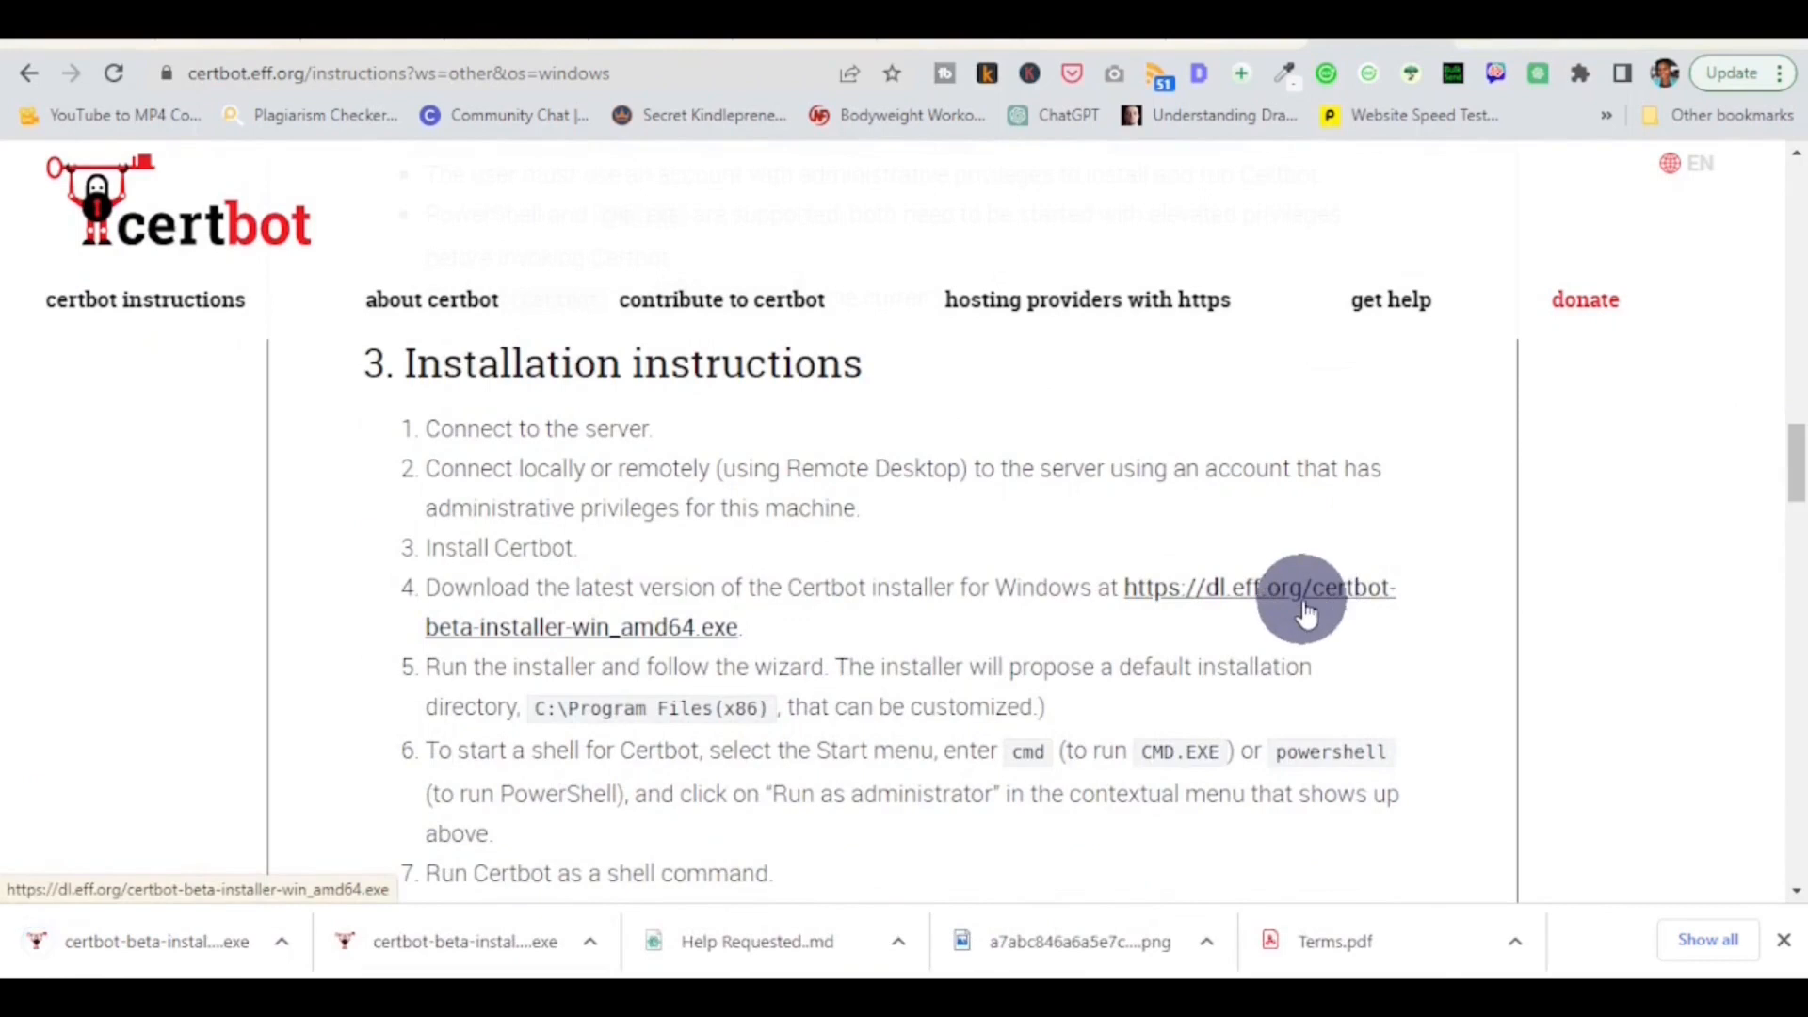
{"action": "left_click", "coordinate": [283, 942]}
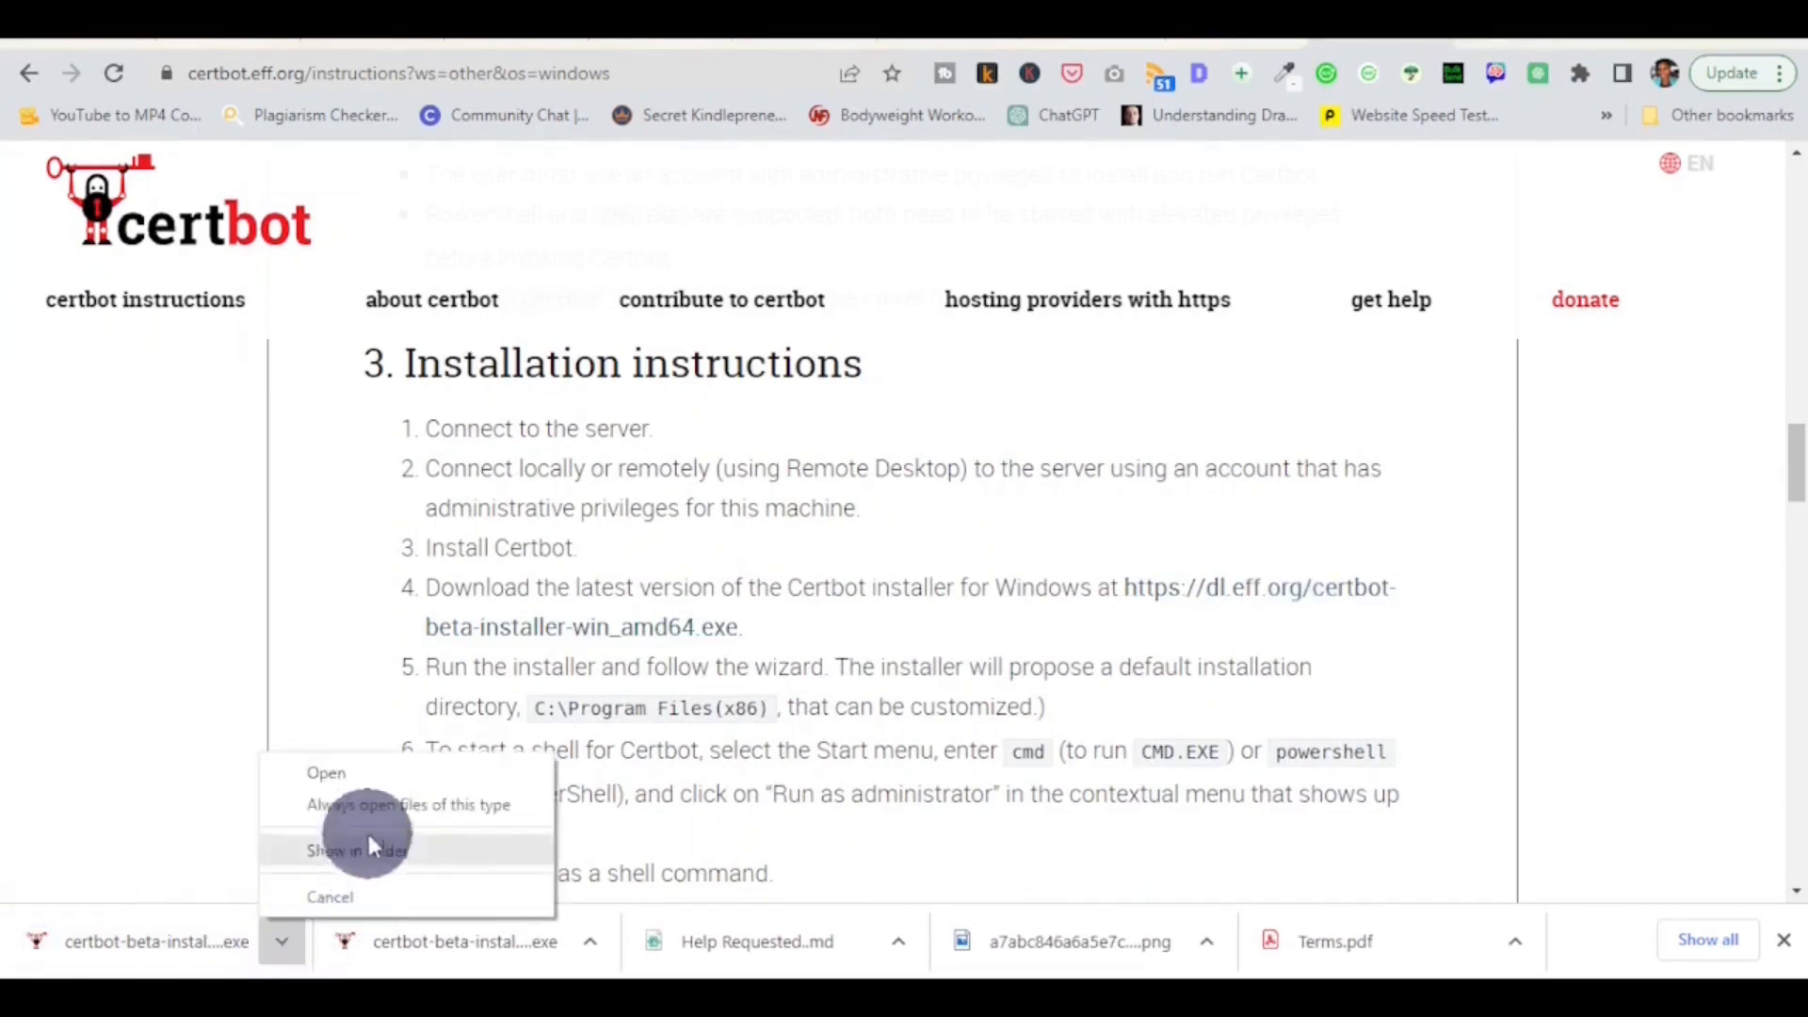
{"action": "left_click", "coordinate": [358, 779]}
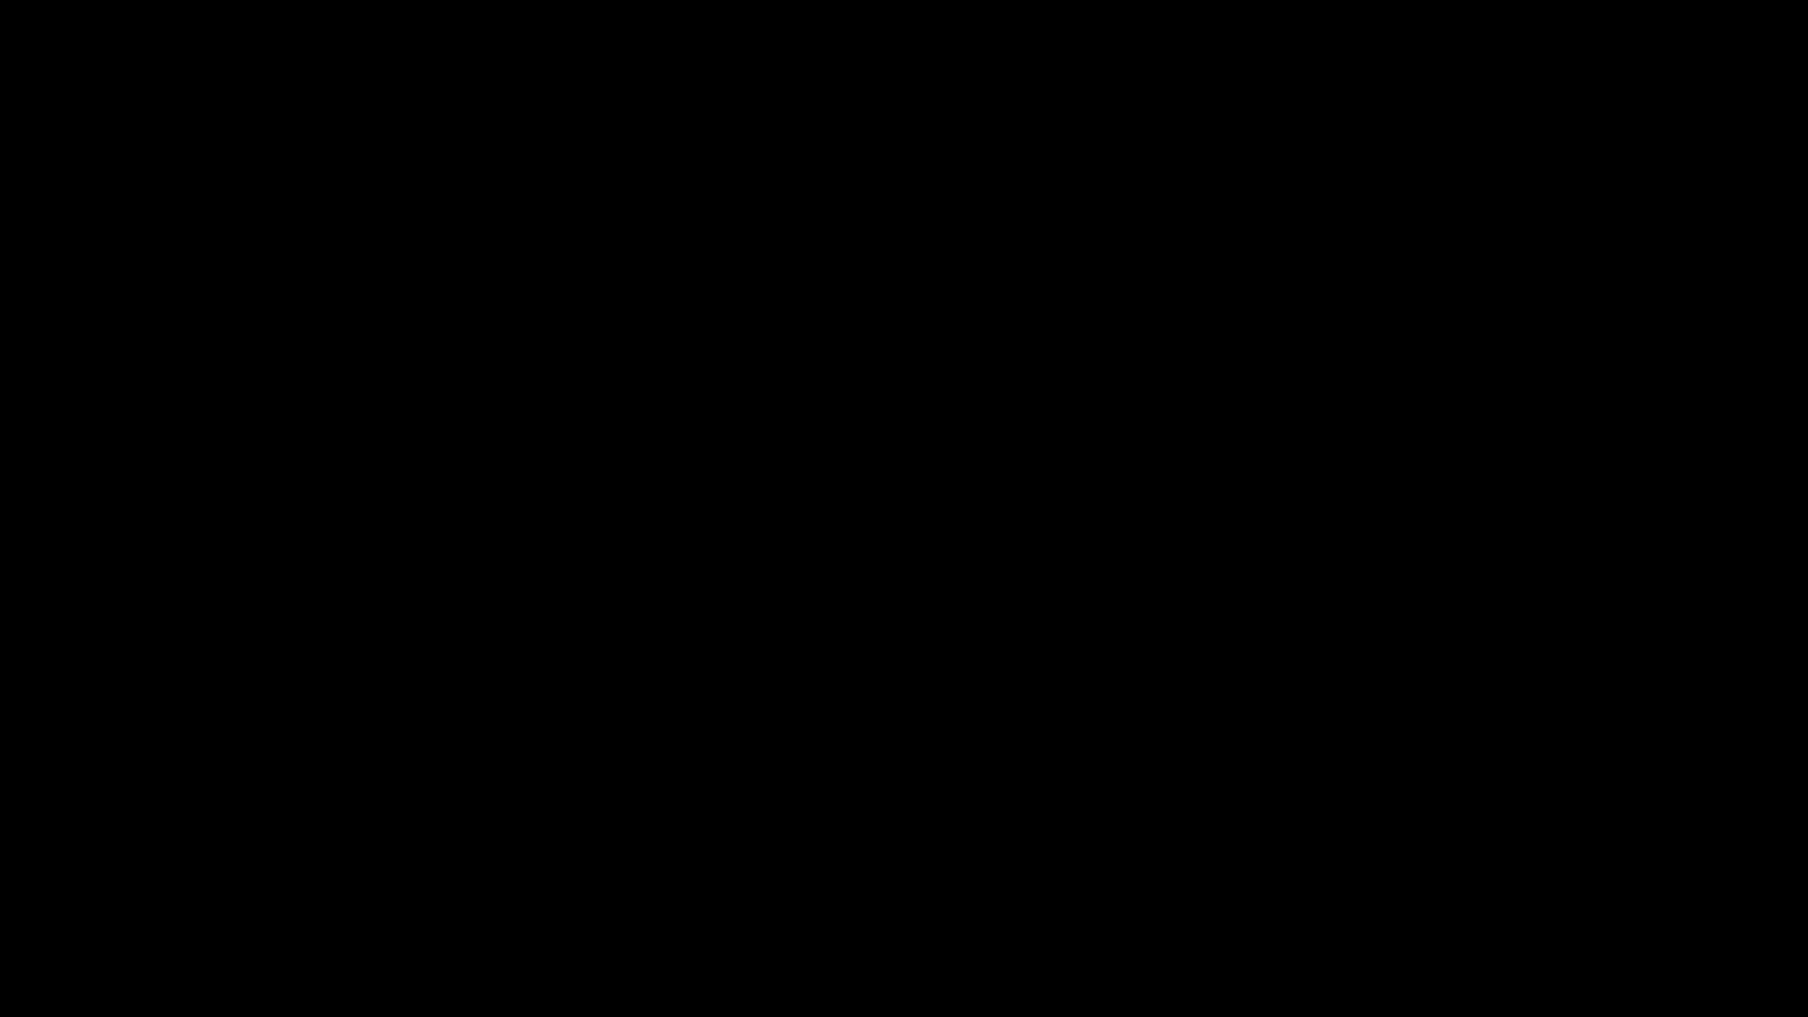
{"action": "left_click", "coordinate": [1052, 714]}
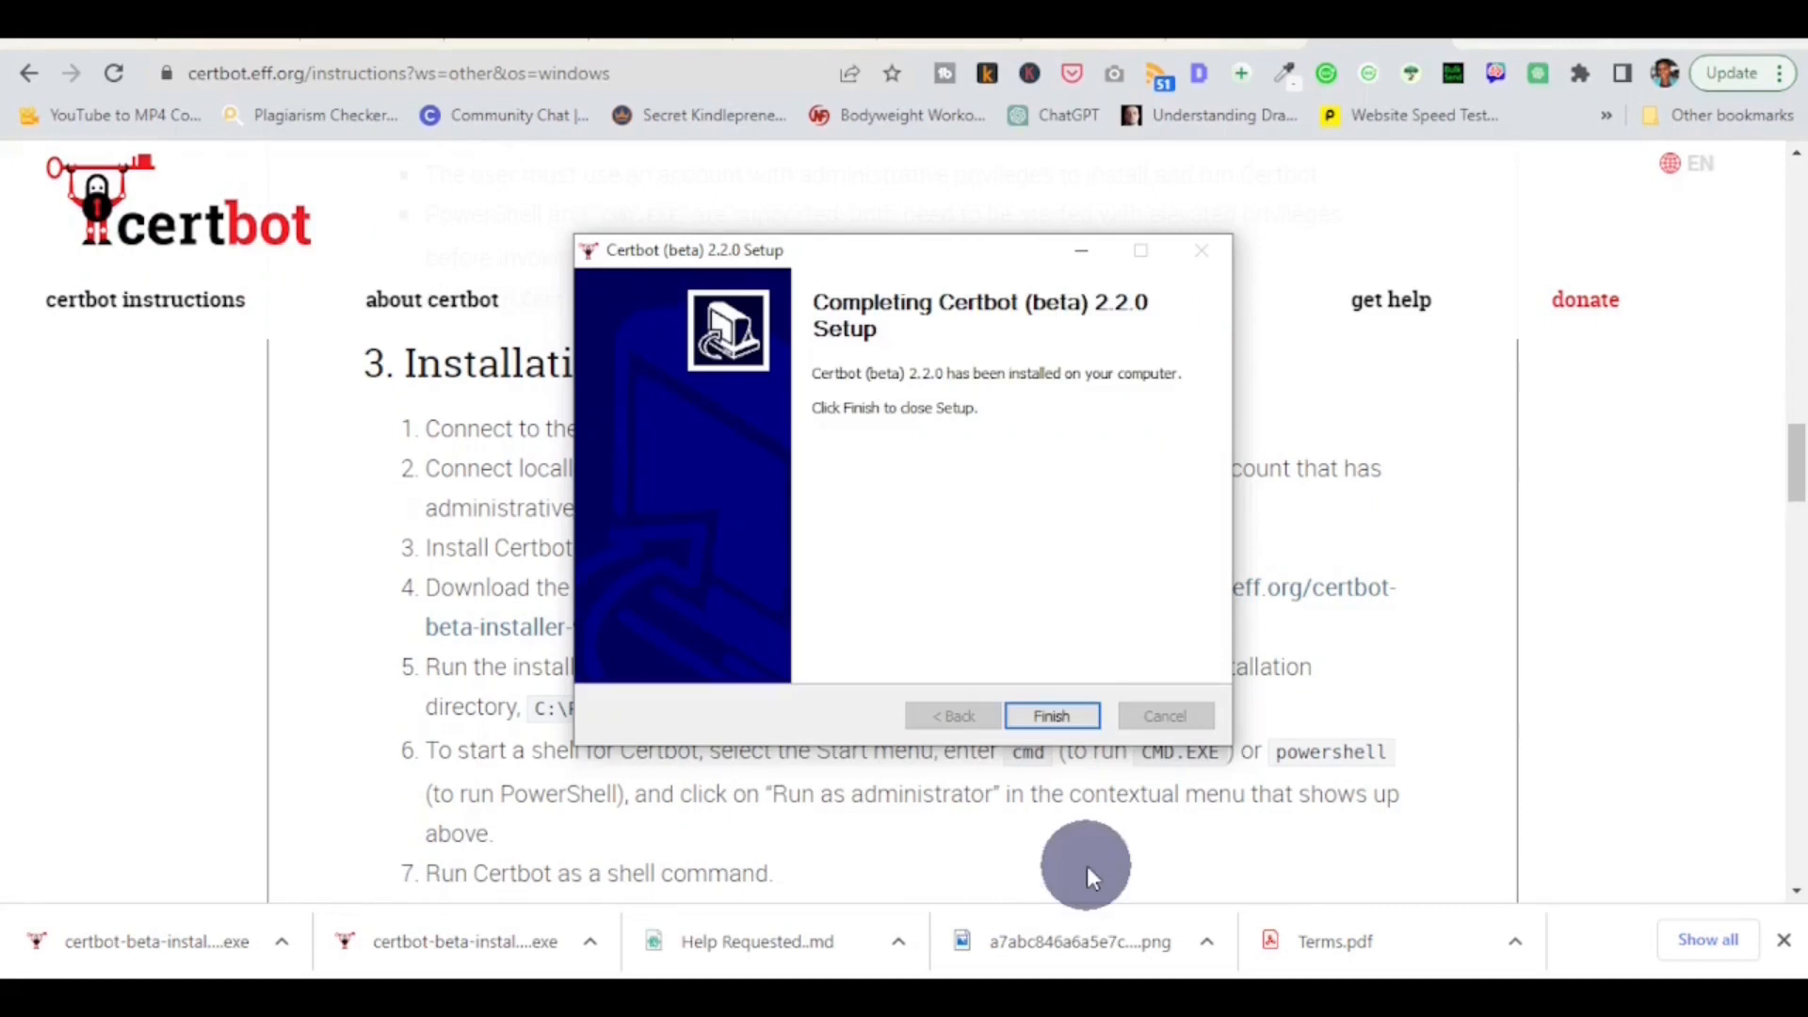
{"action": "left_click", "coordinate": [1077, 717]}
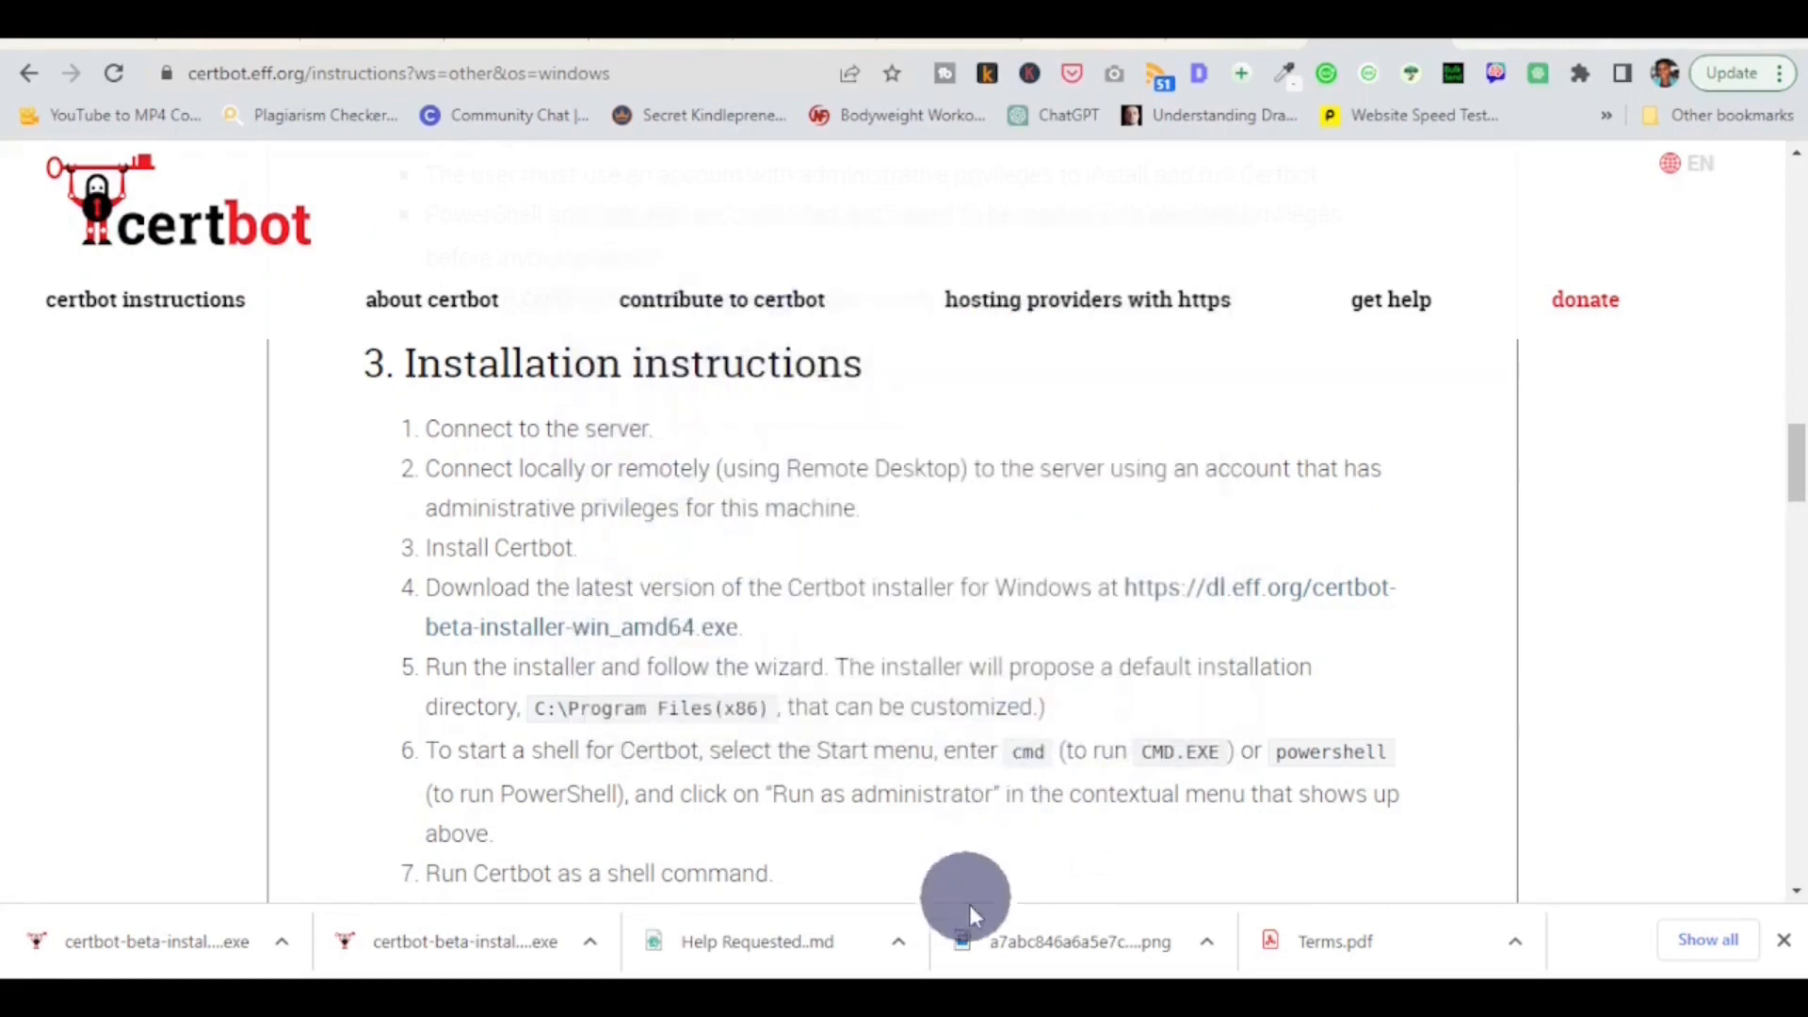
- Launch the installed Certbot command shell with administrator rights
{"action": "left_click", "coordinate": [22, 990]}
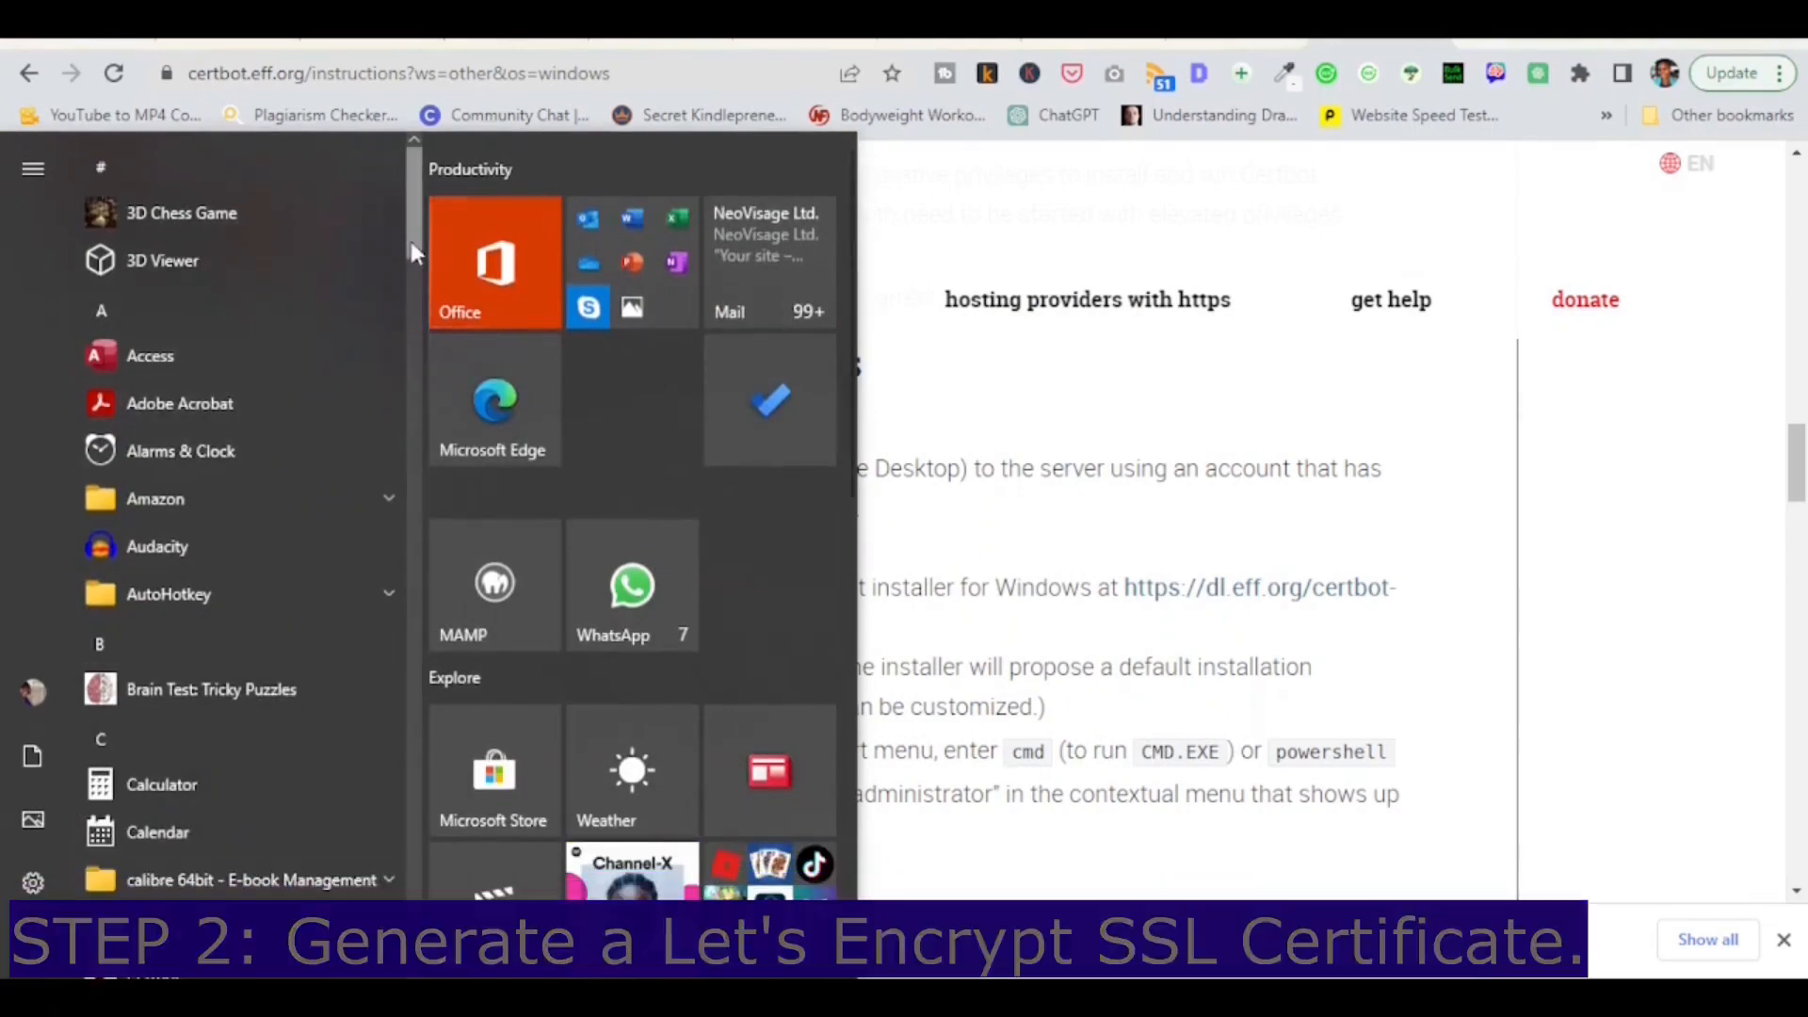
{"action": "left_click_drag", "start_coordinate": [422, 241], "coordinate": [426, 283]}
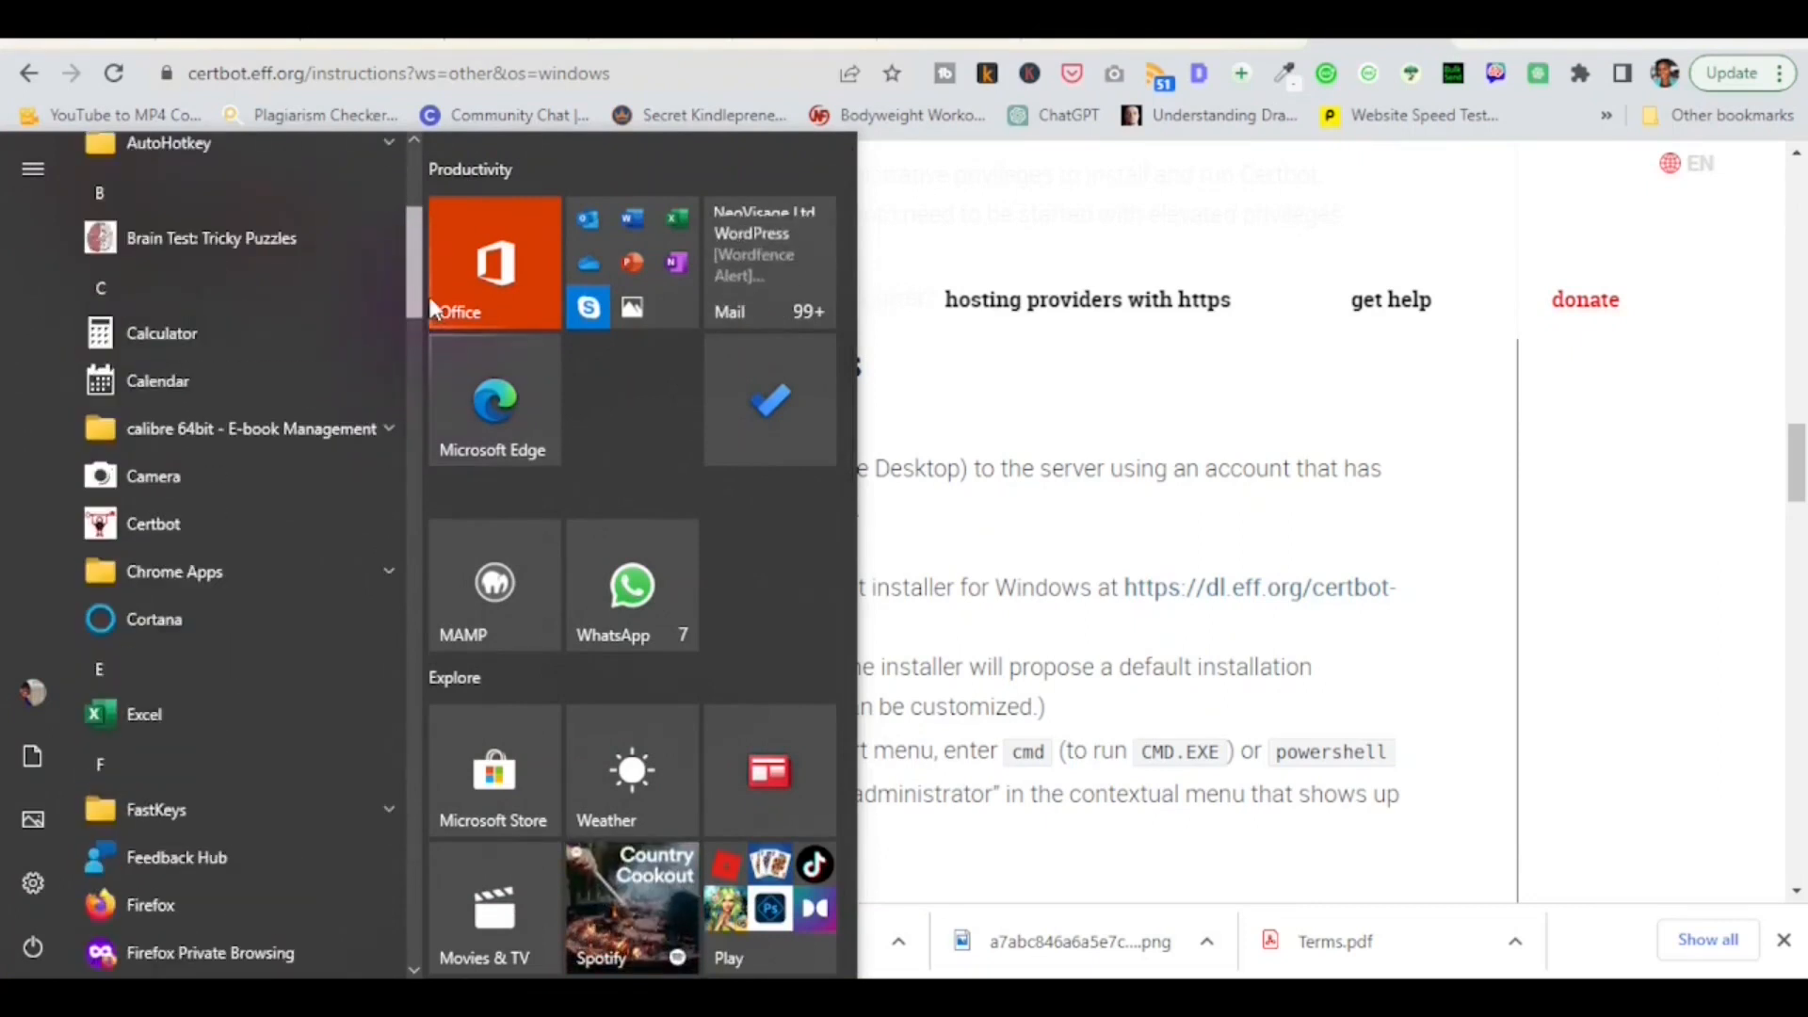
{"action": "left_click", "coordinate": [133, 529]}
{"action": "left_click", "coordinate": [767, 525]}
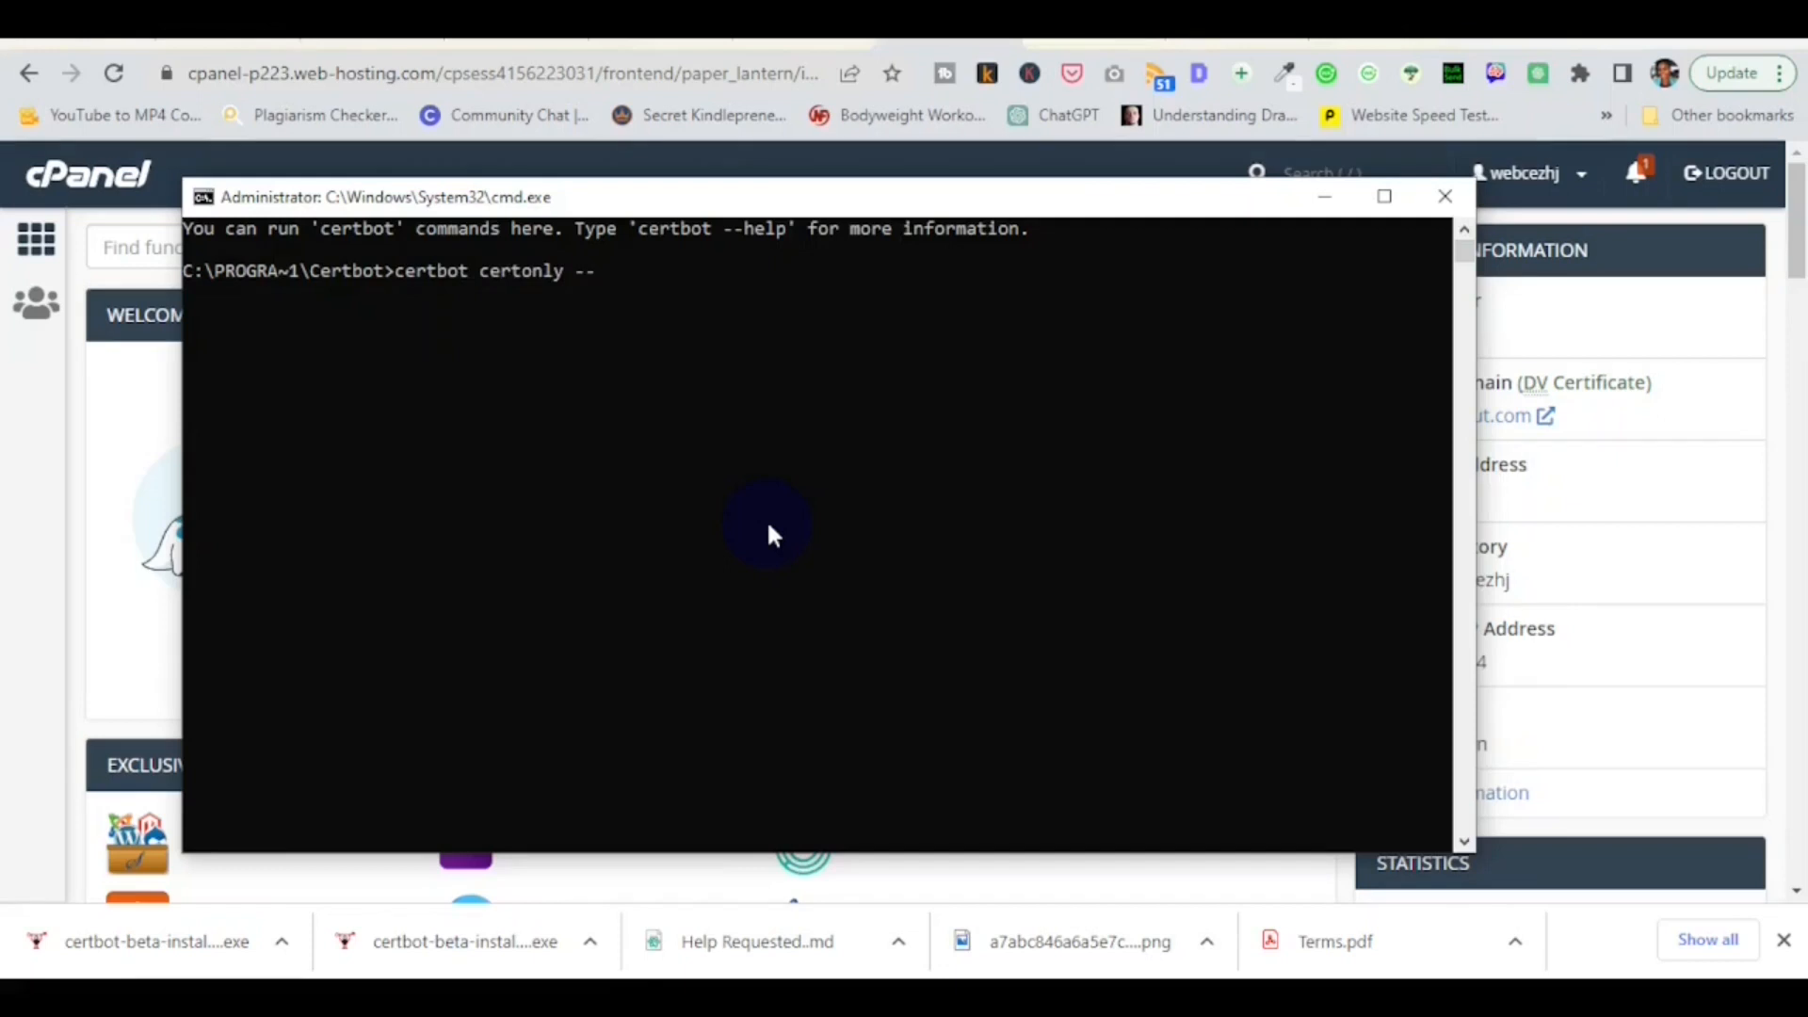
- Run certbot certonly --manual and request a certificate for the domains pdni.org and *.pdni.org
{"action": "type", "text": "manual"}
{"action": "key", "text": "Return"}
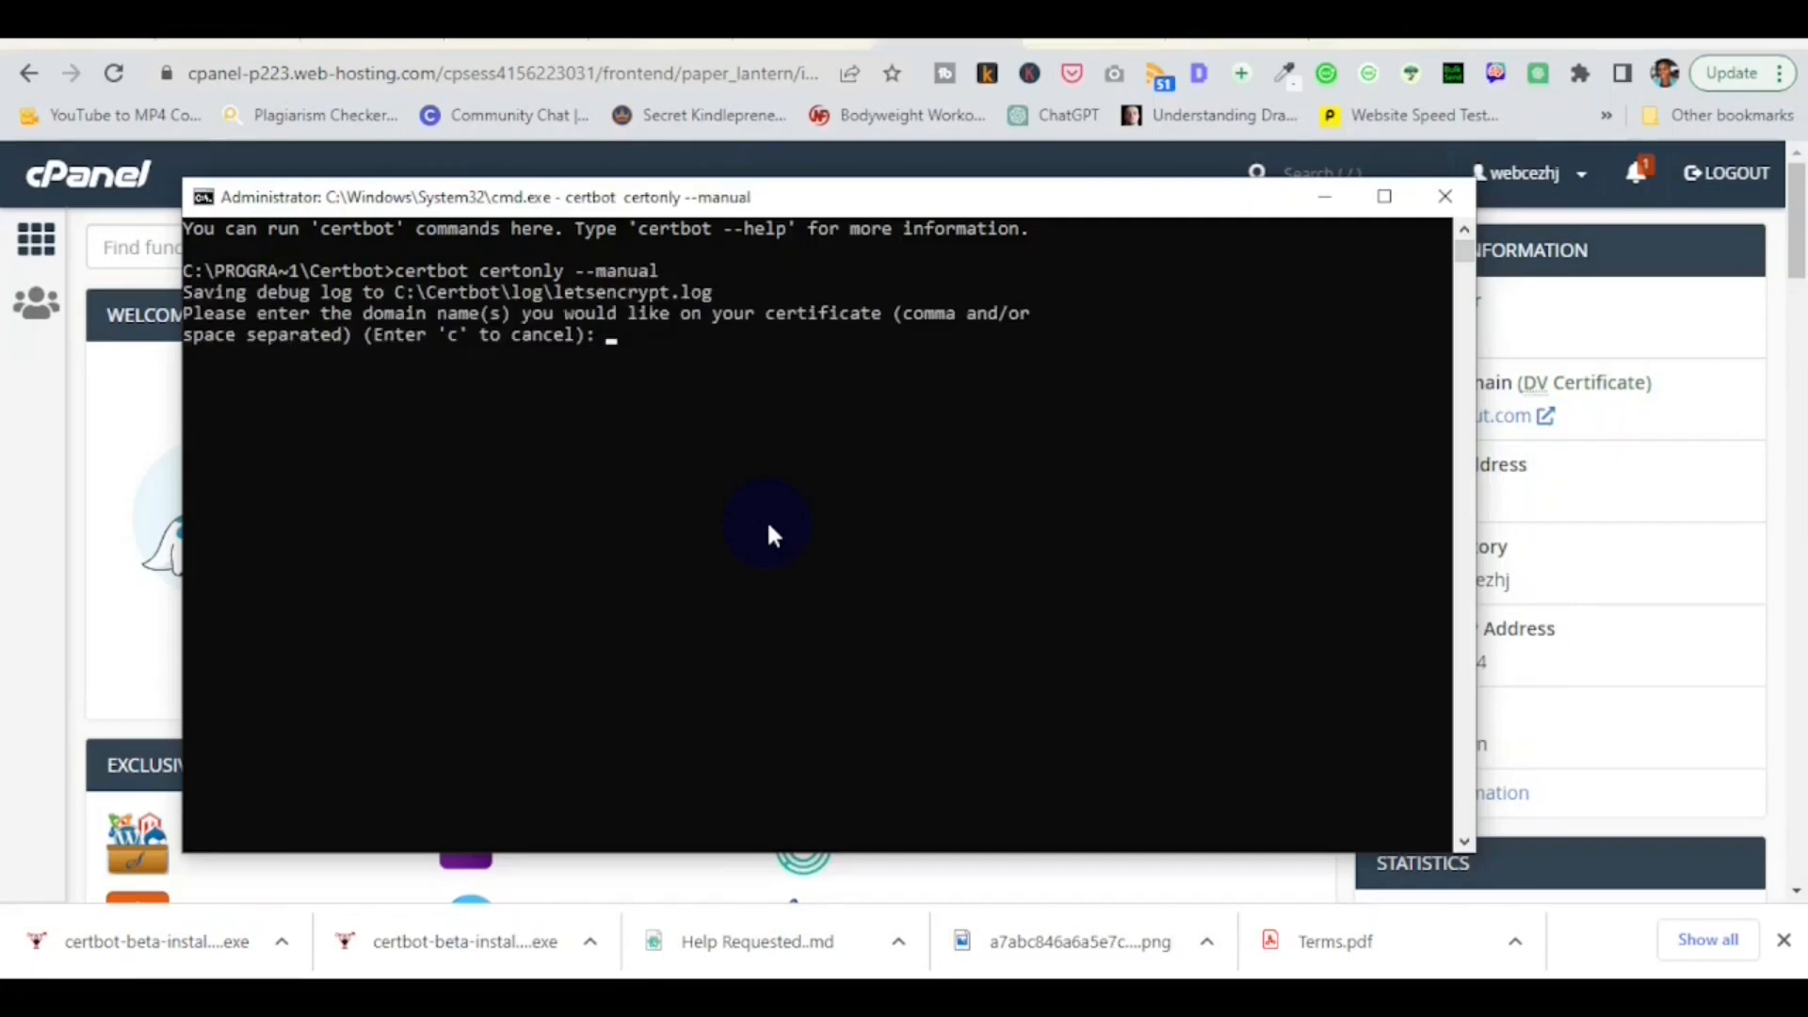
{"action": "type", "text": "pdni.org *.pdni.org"}
{"action": "key", "text": "Return"}
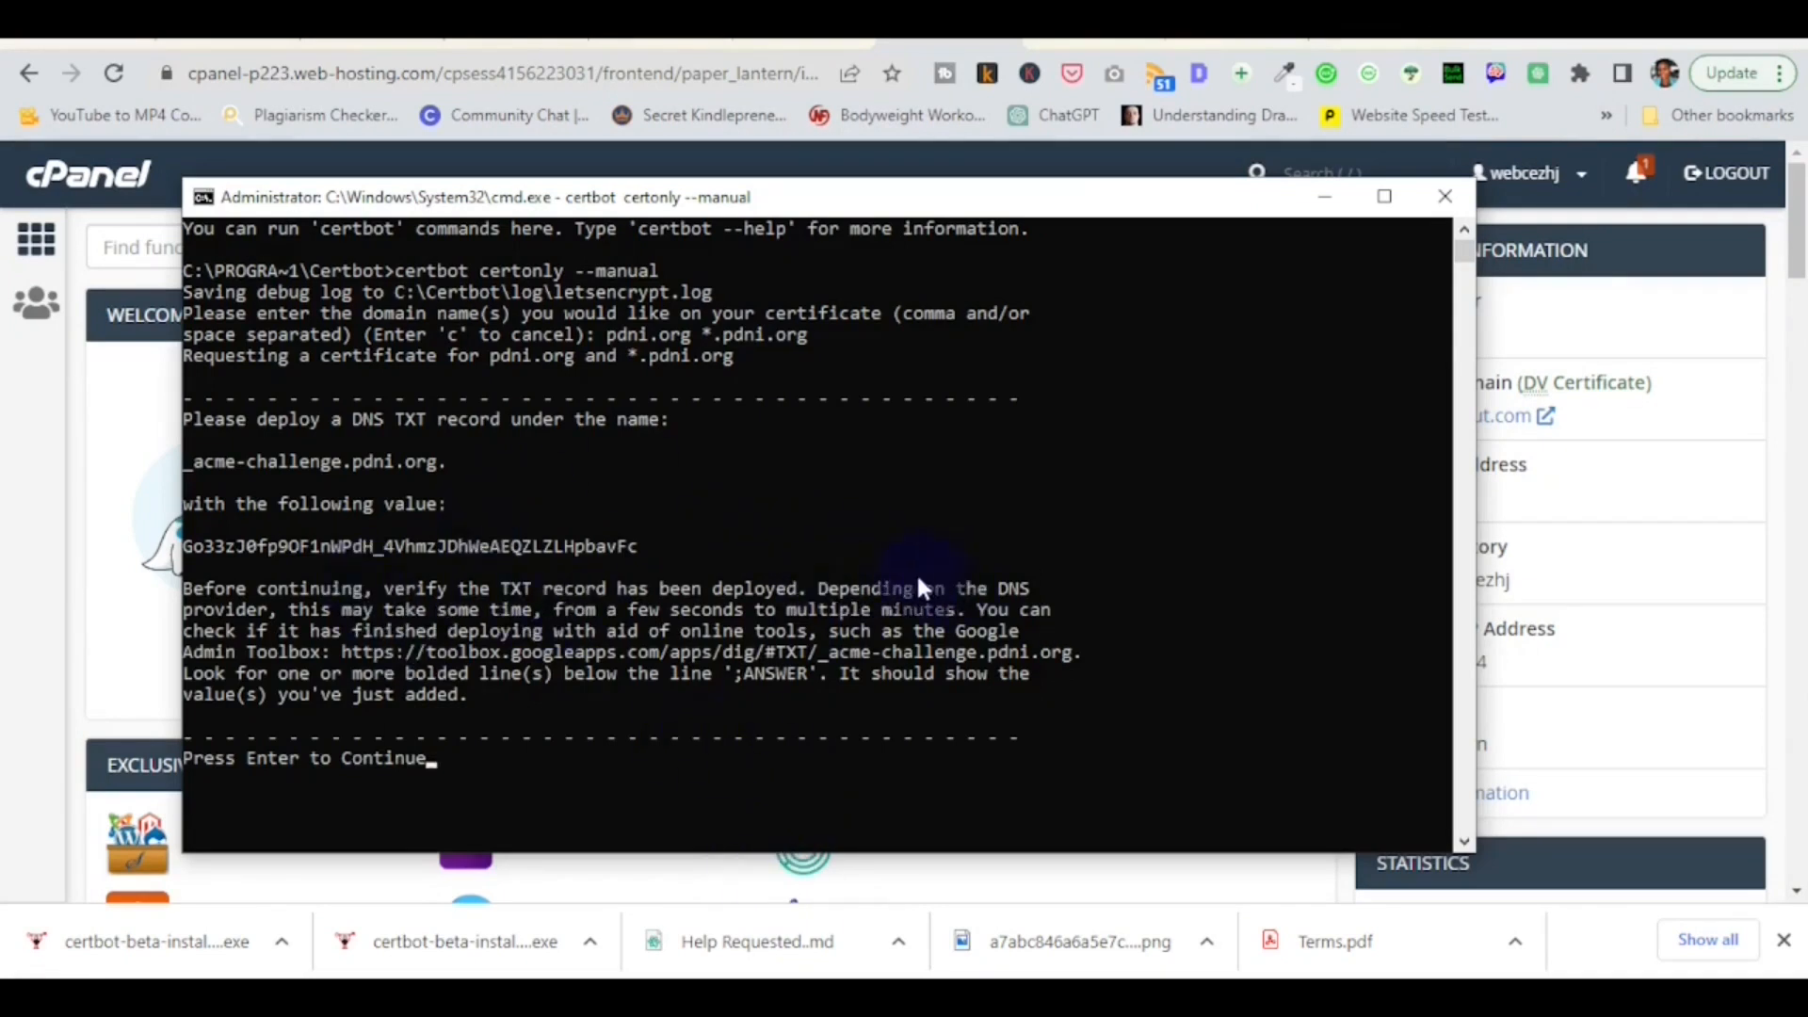
- Copy the DNS TXT record name _acme-challenge.pdni.org. from the Certbot output
{"action": "left_click", "coordinate": [438, 464]}
{"action": "left_click_drag", "start_coordinate": [431, 465], "coordinate": [176, 458]}
{"action": "right_click", "coordinate": [187, 471]}
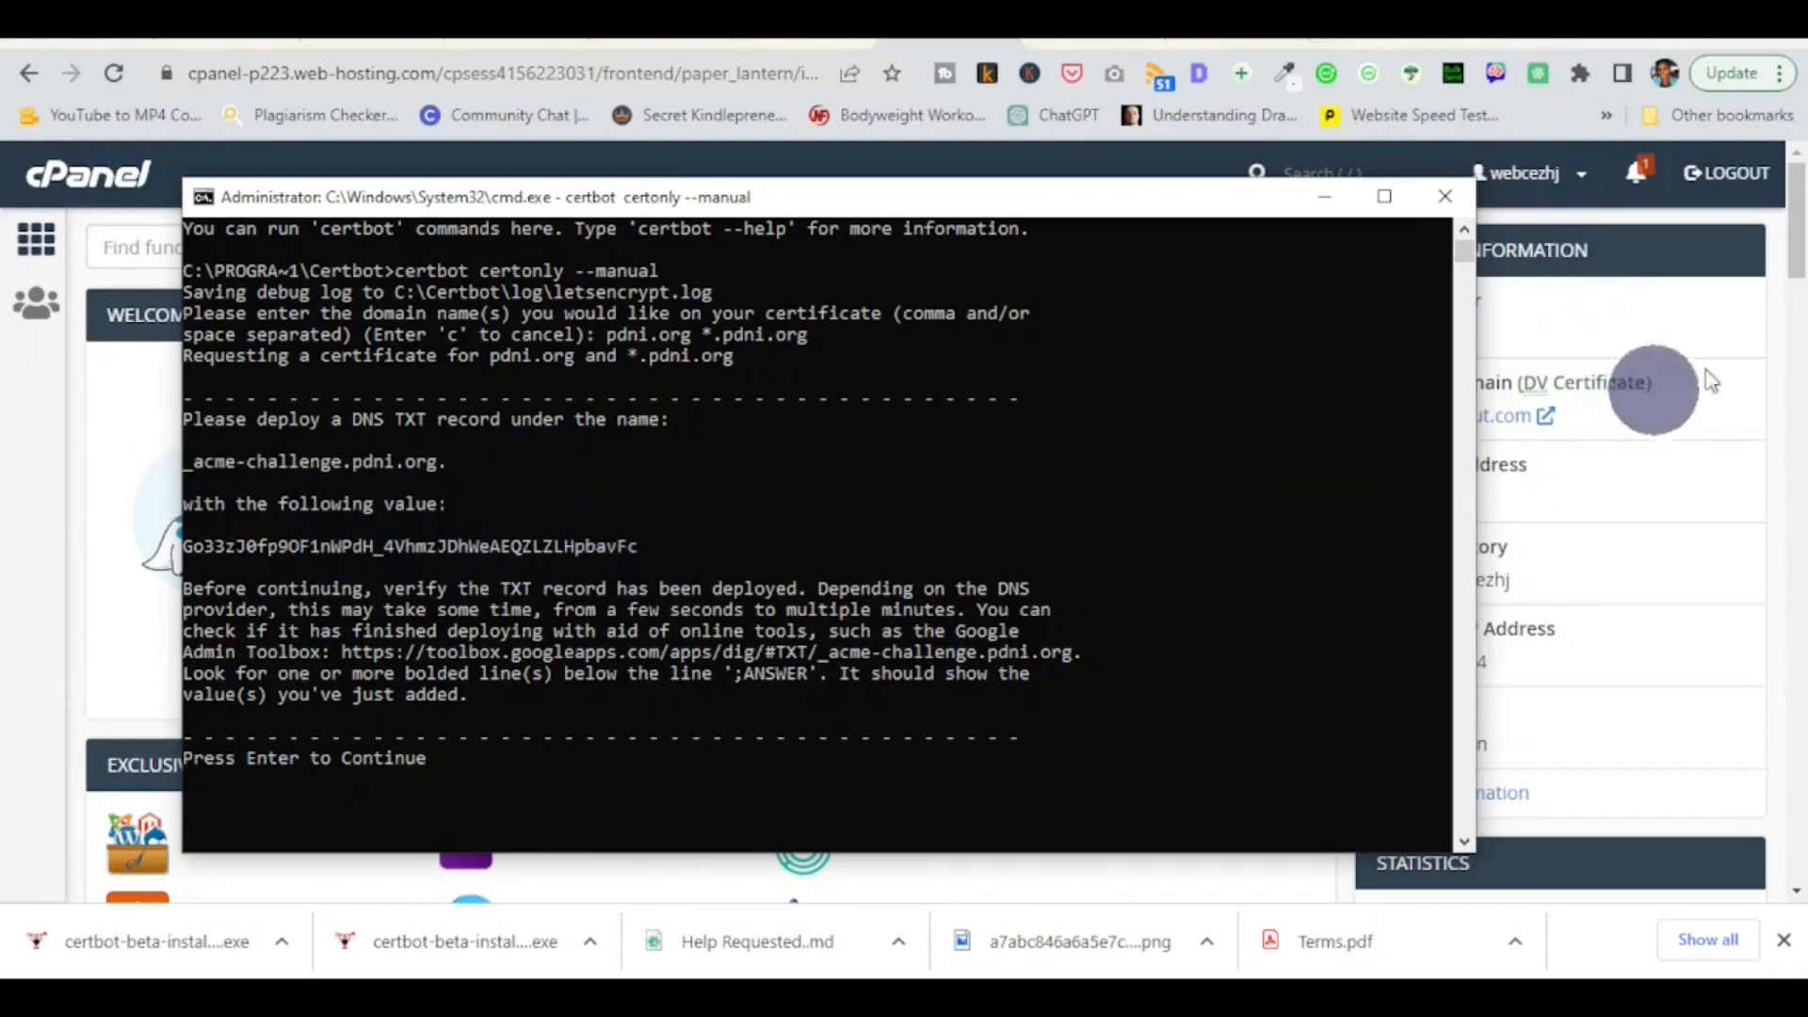
- Switch to cPanel and open the Zone Editor records of the pdni.org domain for management
{"action": "left_click", "coordinate": [1794, 247]}
{"action": "scroll", "coordinate": [1794, 247], "scroll_direction": "down", "scroll_amount": 1}
{"action": "scroll", "coordinate": [1794, 246], "scroll_direction": "up", "scroll_amount": 1}
{"action": "left_click_drag", "start_coordinate": [1797, 237], "coordinate": [1799, 612]}
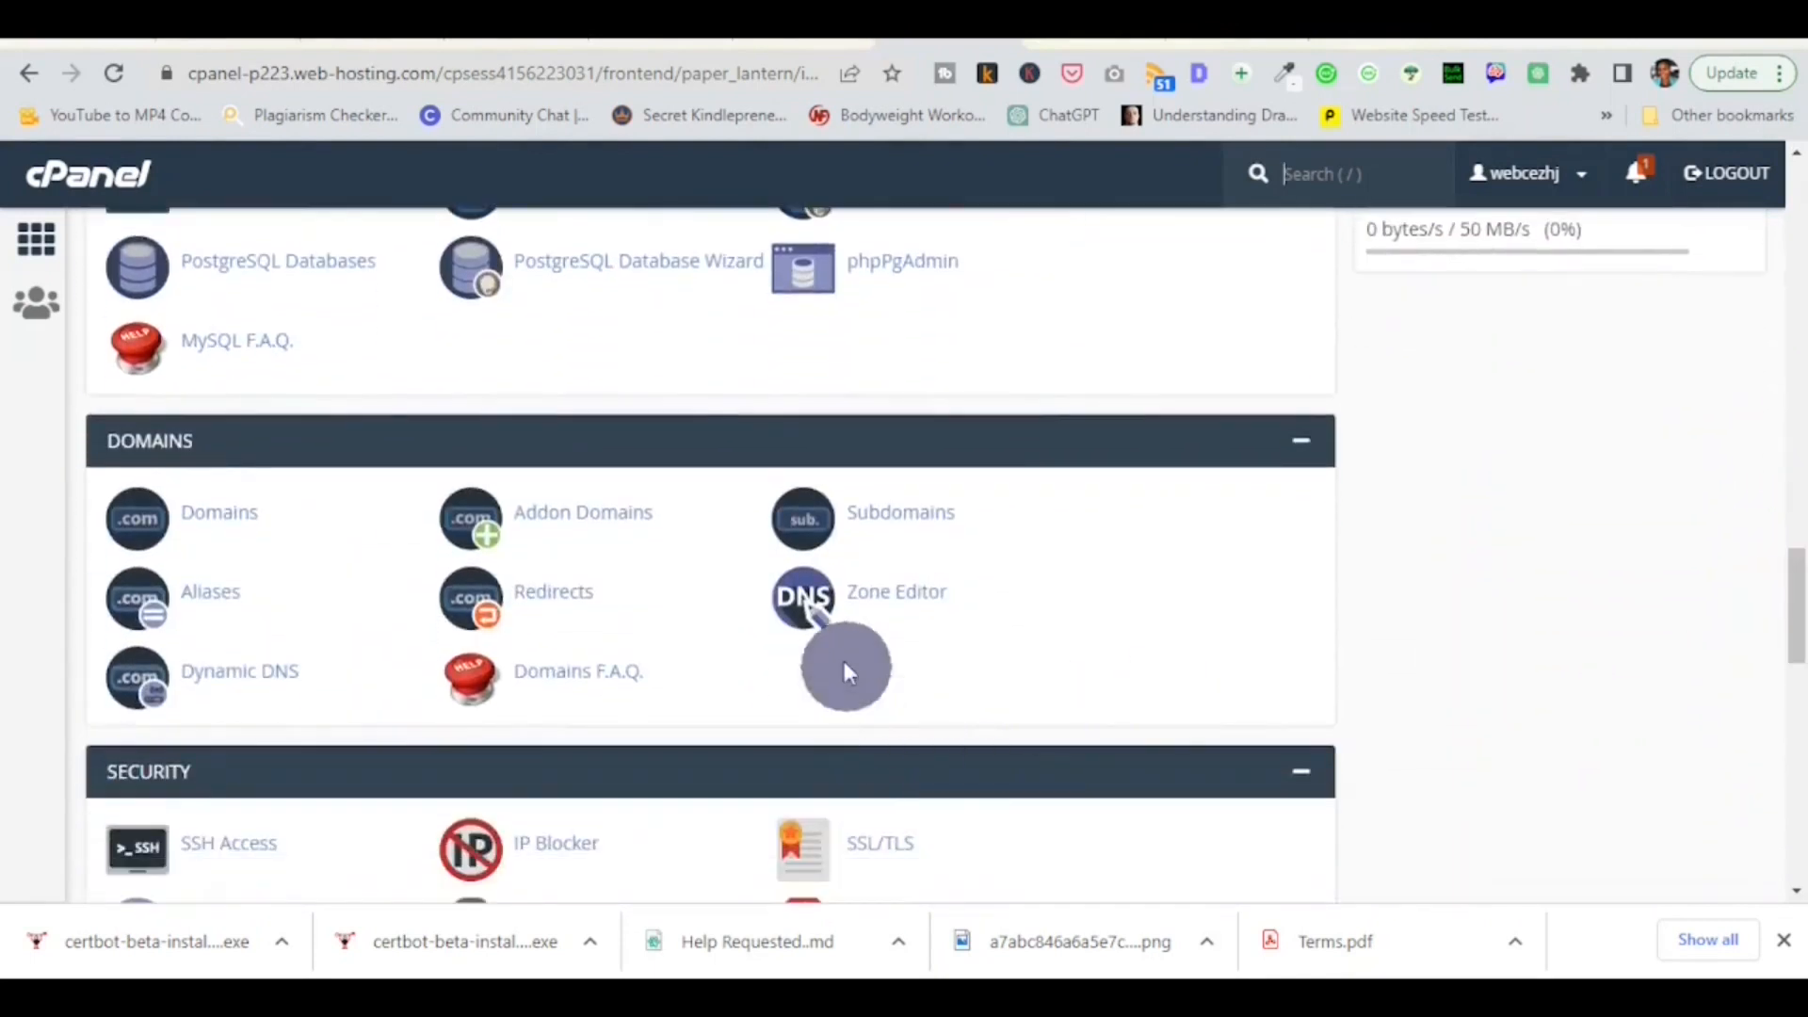
{"action": "left_click", "coordinate": [827, 611]}
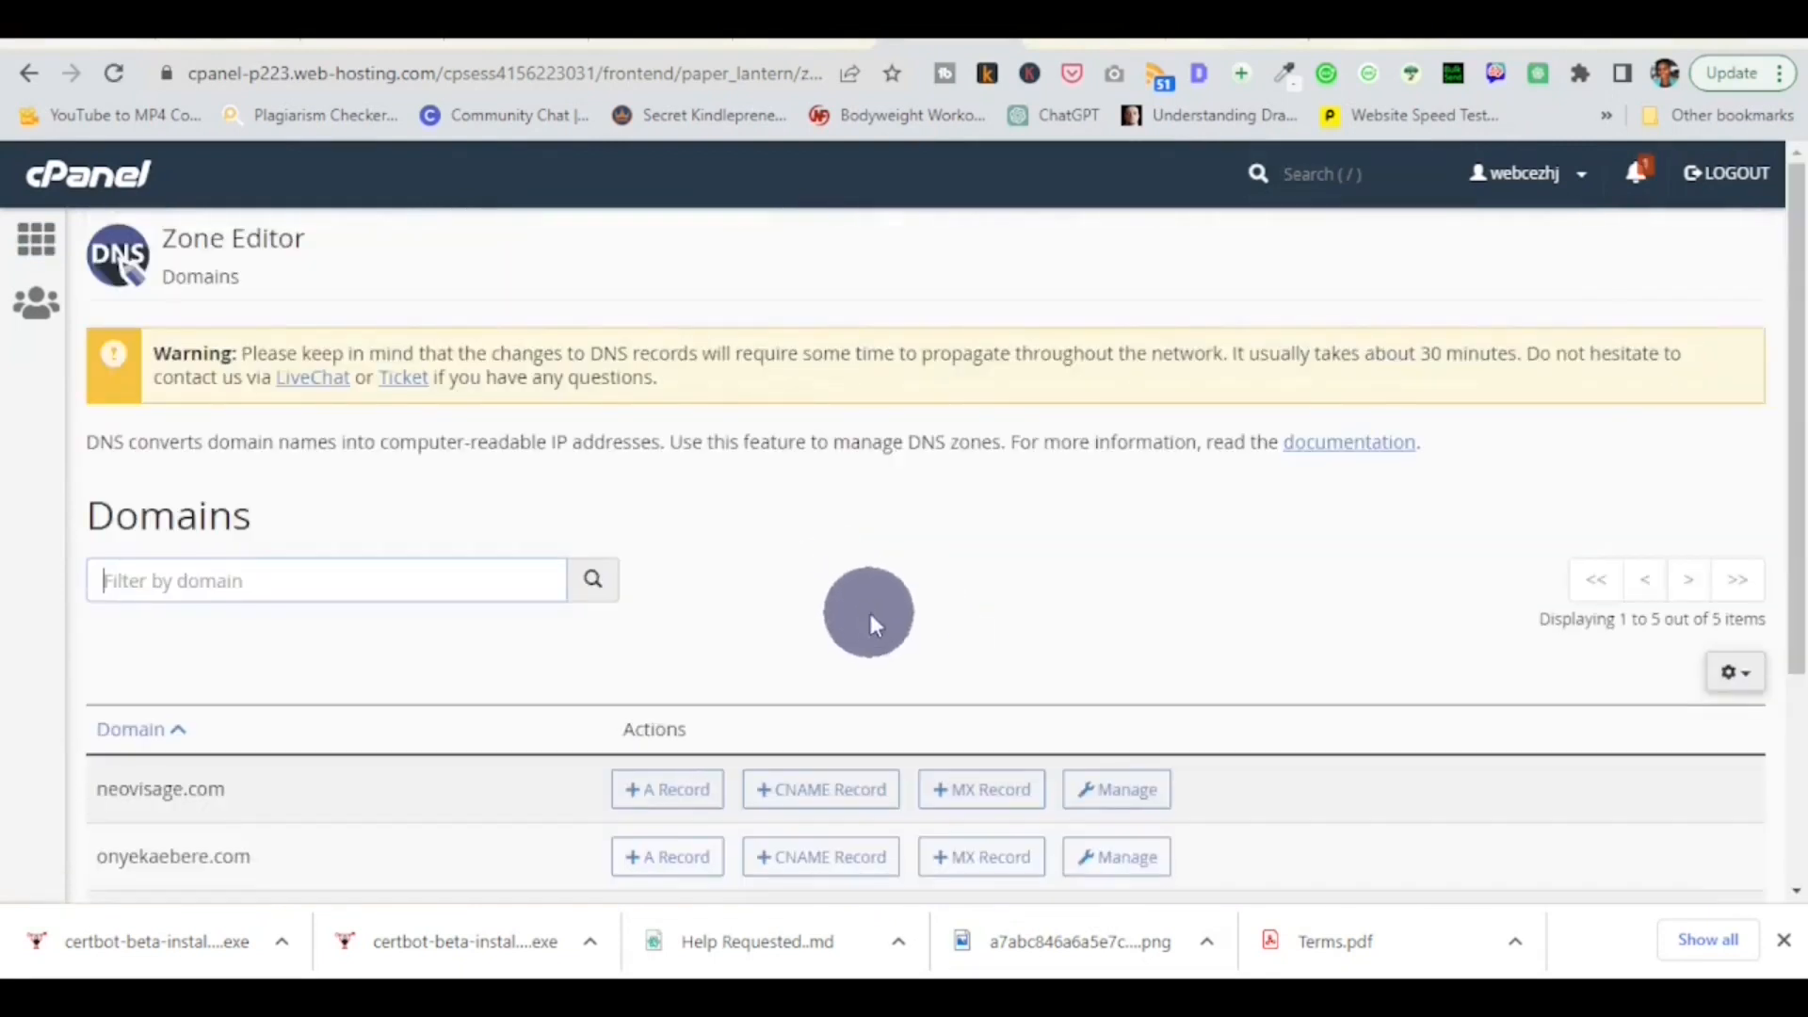
{"action": "left_click_drag", "start_coordinate": [1794, 367], "coordinate": [1792, 630]}
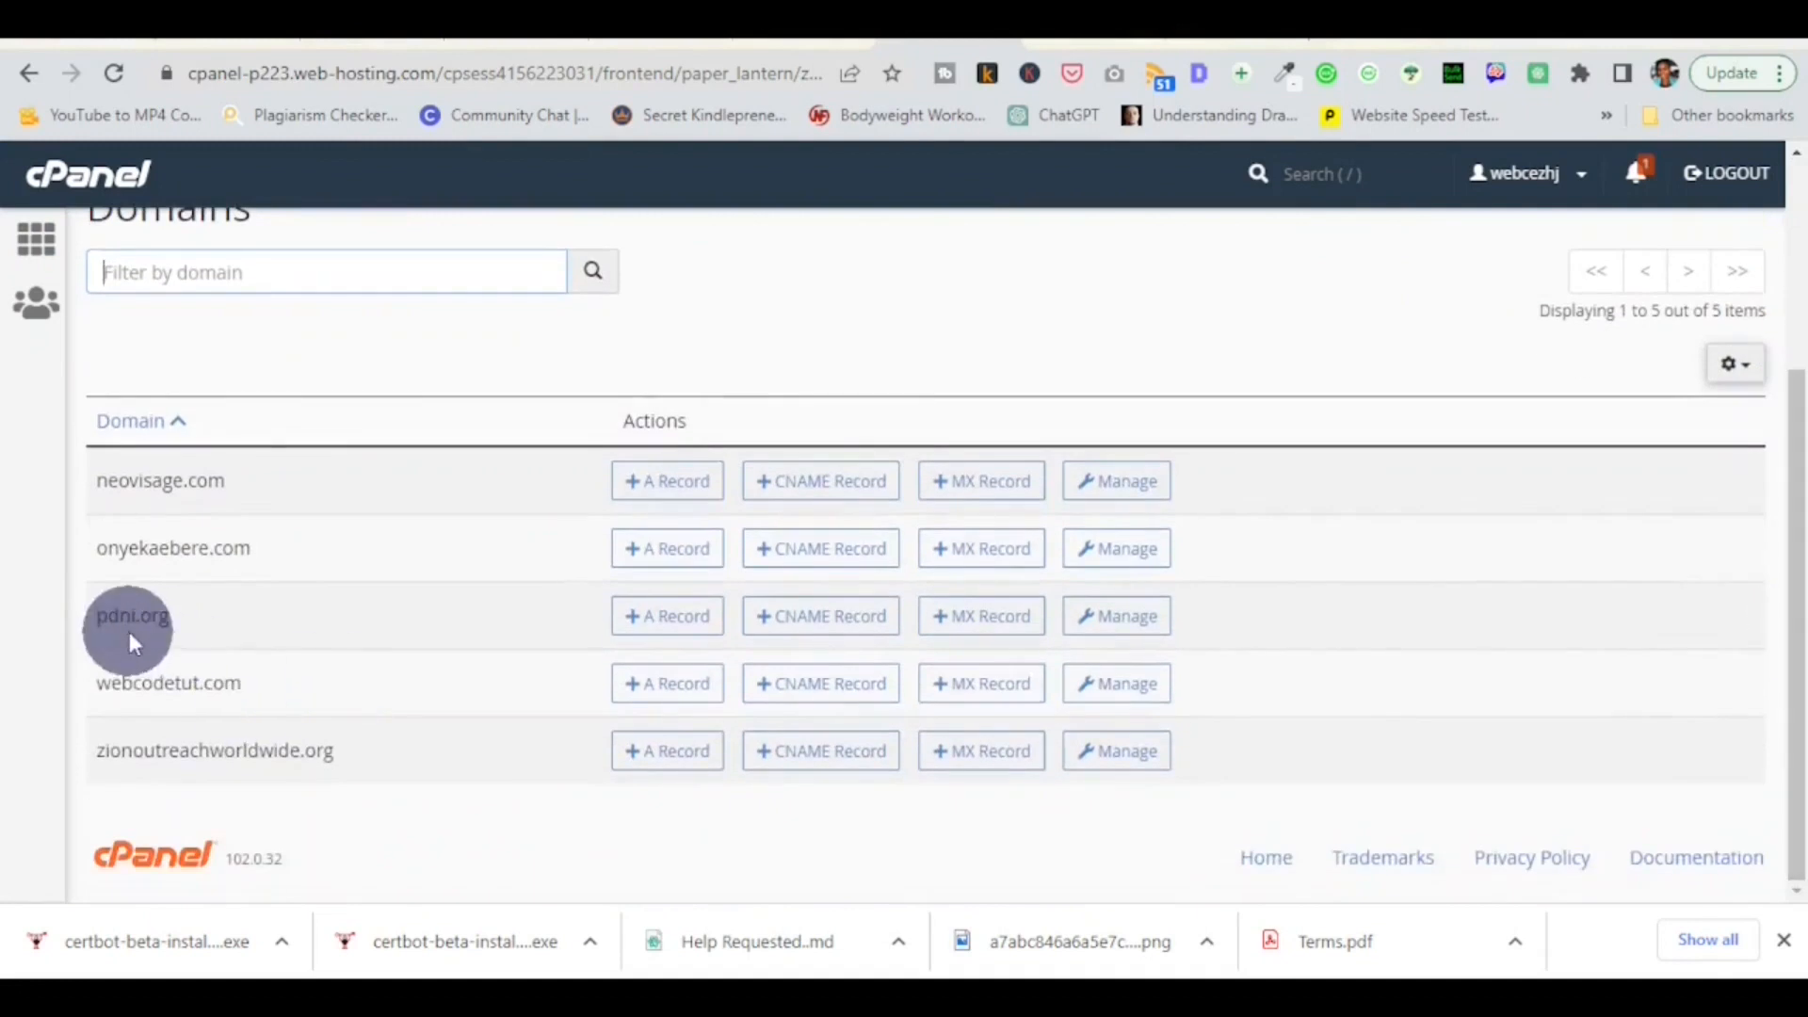
{"action": "left_click", "coordinate": [1151, 622]}
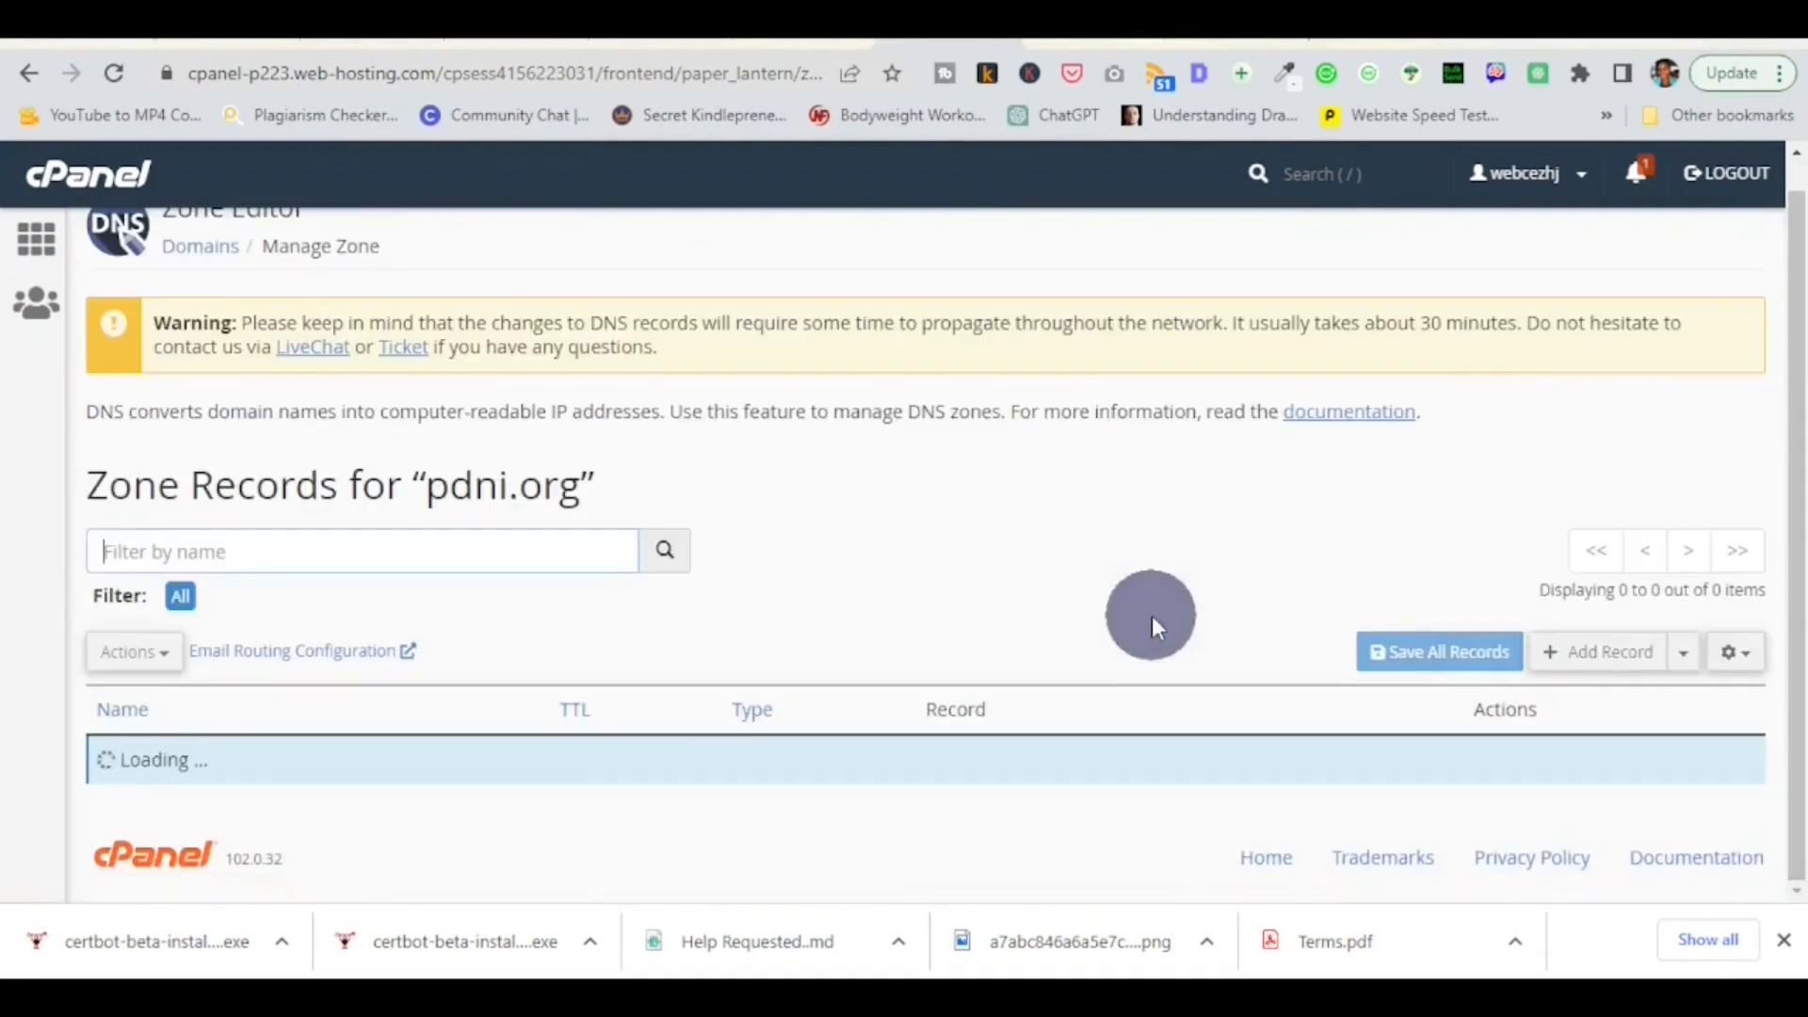
- Add a zone record named _acme-challenge.pdni.org. and set its type to TXT
{"action": "left_click_drag", "start_coordinate": [1794, 300], "coordinate": [1792, 372]}
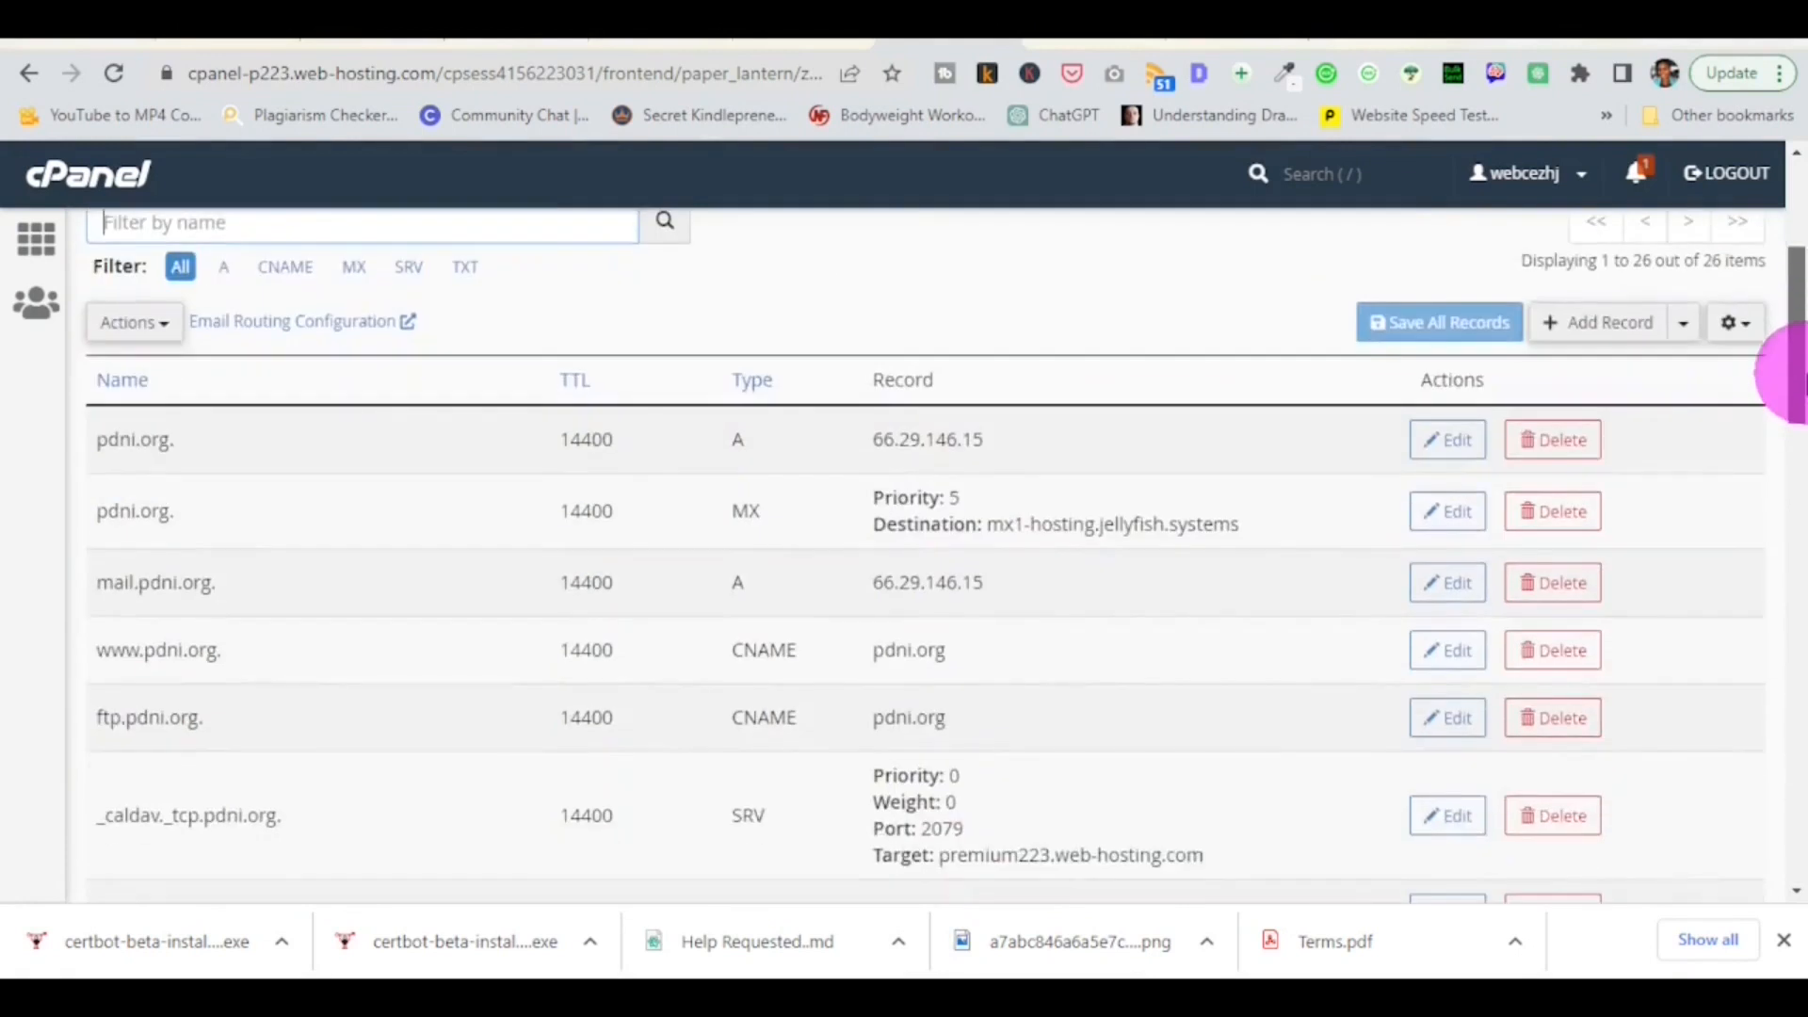
{"action": "left_click", "coordinate": [1612, 325]}
{"action": "left_click", "coordinate": [331, 443]}
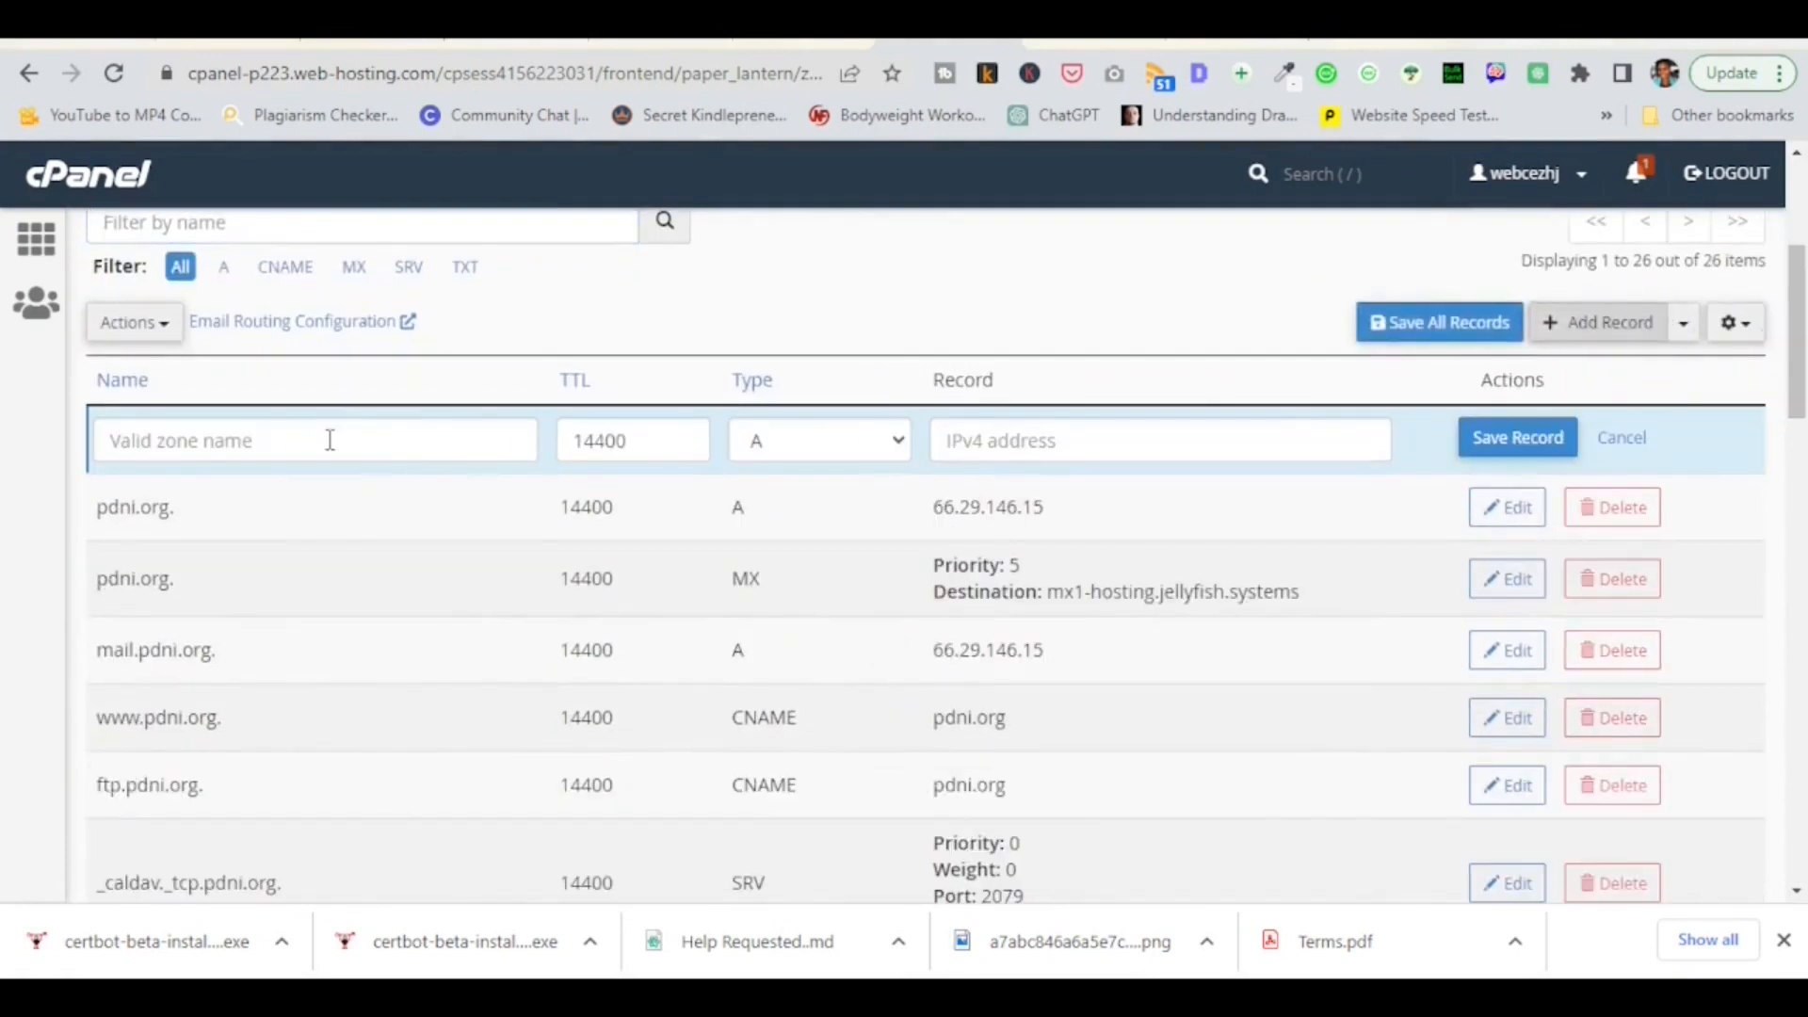
{"action": "right_click", "coordinate": [331, 442]}
{"action": "left_click", "coordinate": [416, 640]}
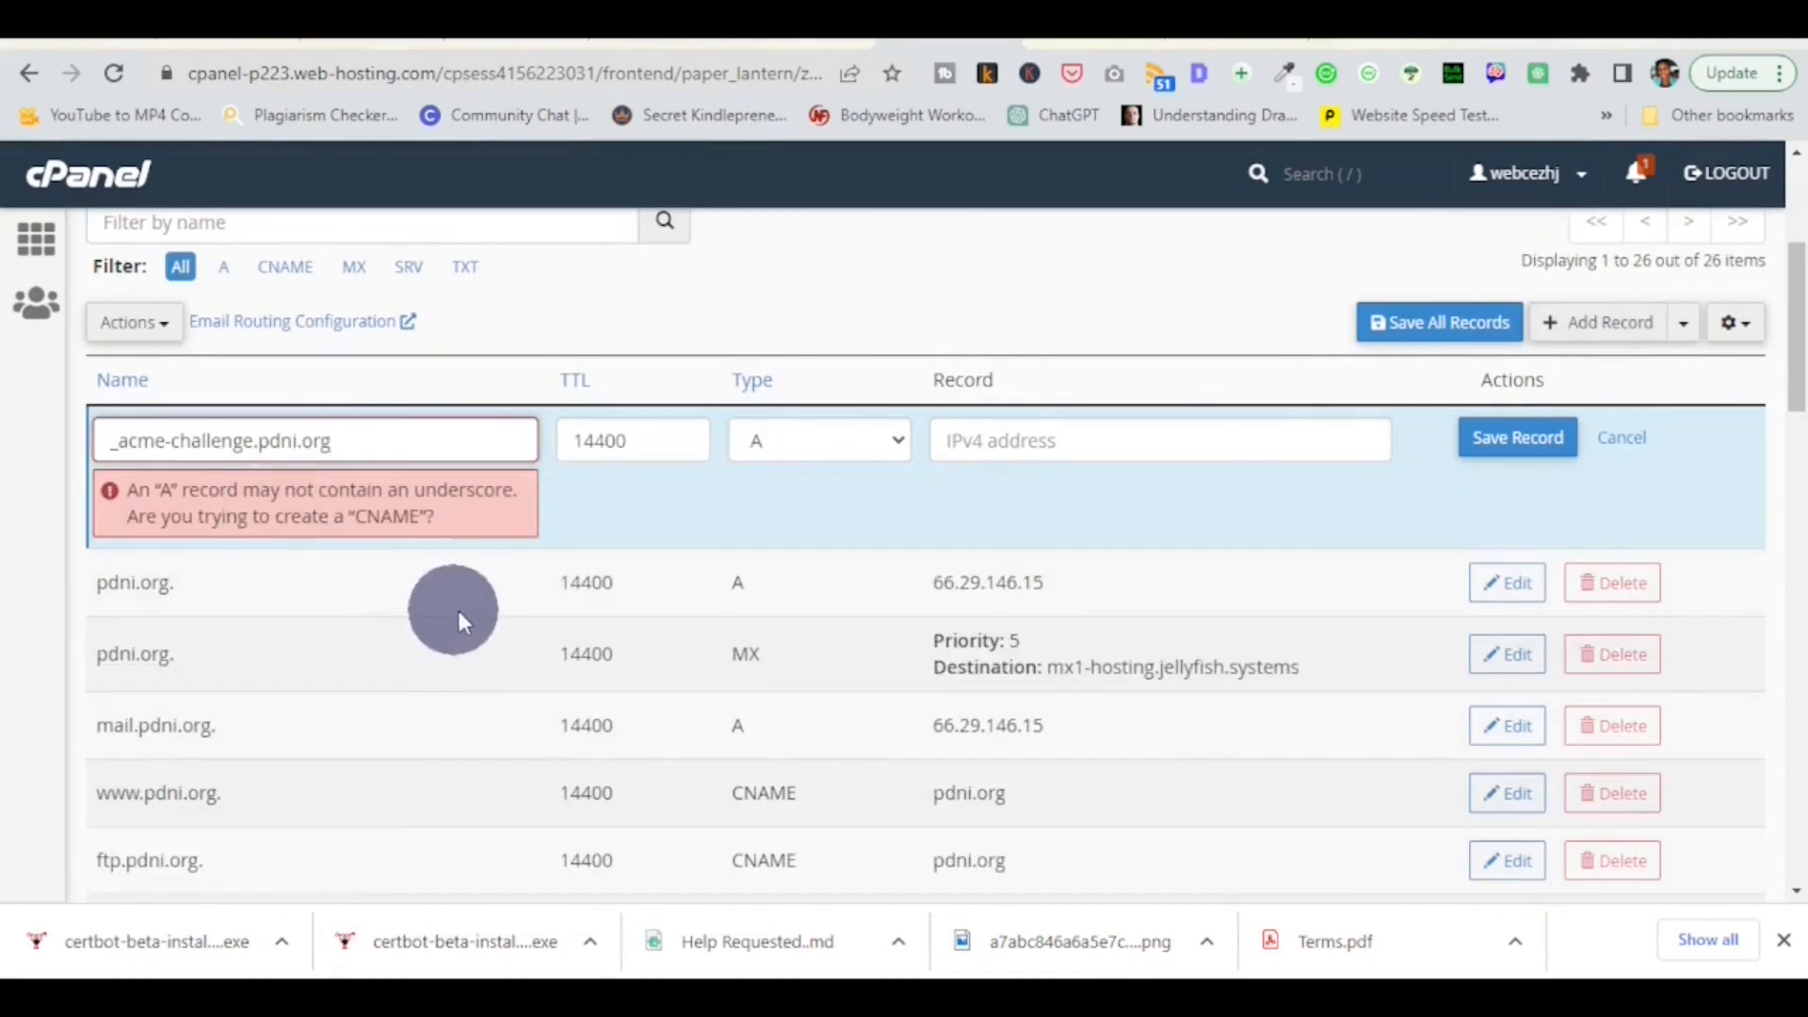
{"action": "left_click", "coordinate": [899, 437]}
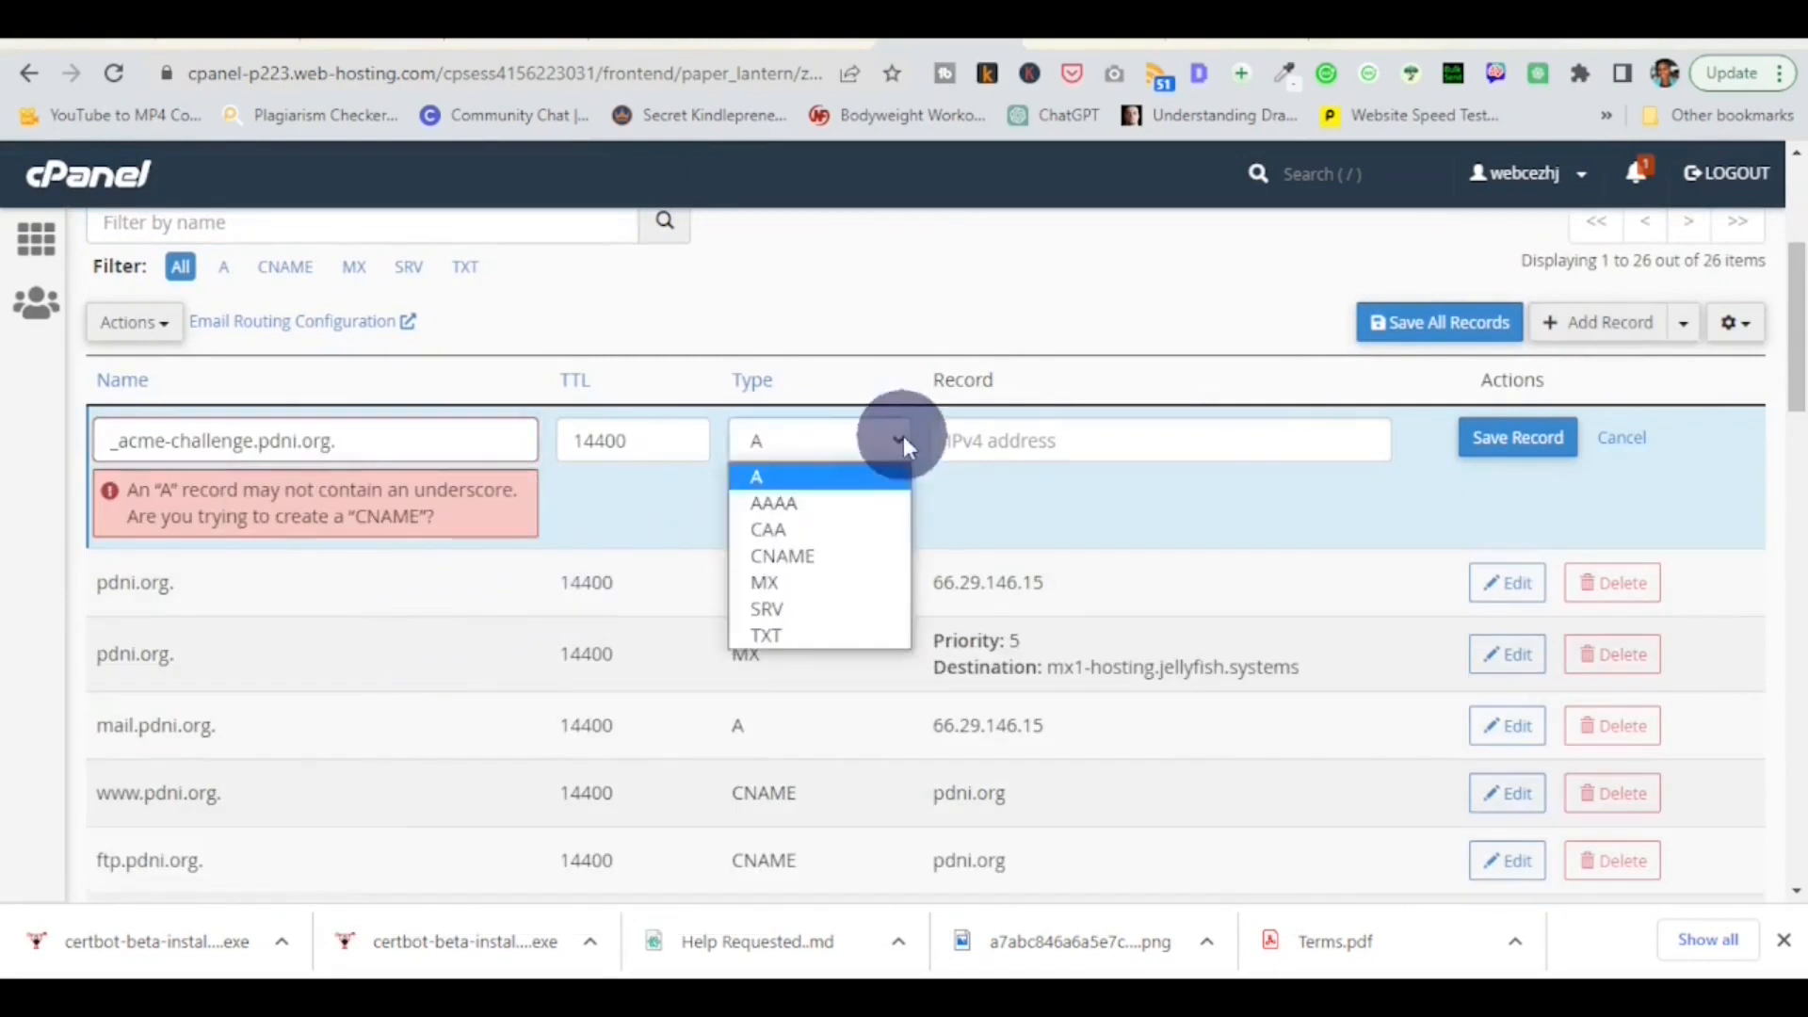
{"action": "left_click", "coordinate": [773, 629]}
{"action": "left_click", "coordinate": [989, 450]}
- Return to the Certbot shell and copy the challenge value required for the DNS TXT record
{"action": "left_click", "coordinate": [1207, 989]}
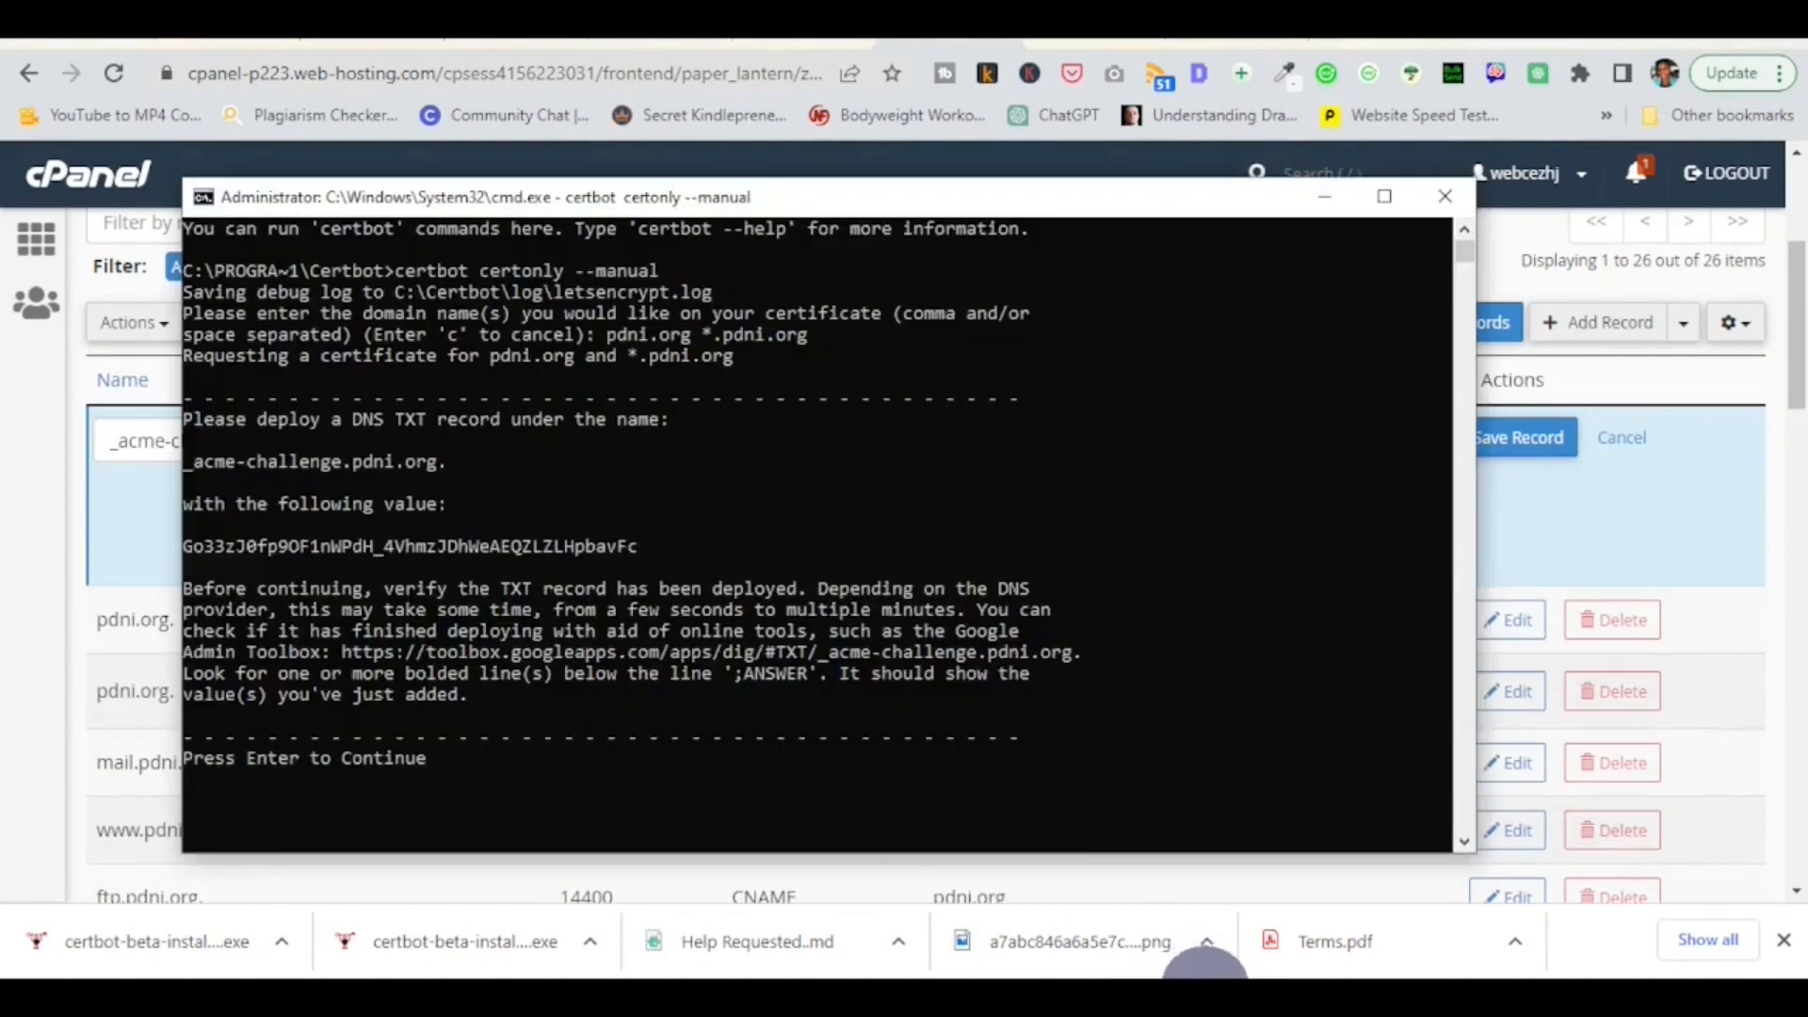
{"action": "left_click_drag", "start_coordinate": [640, 550], "coordinate": [199, 547]}
{"action": "right_click", "coordinate": [262, 542]}
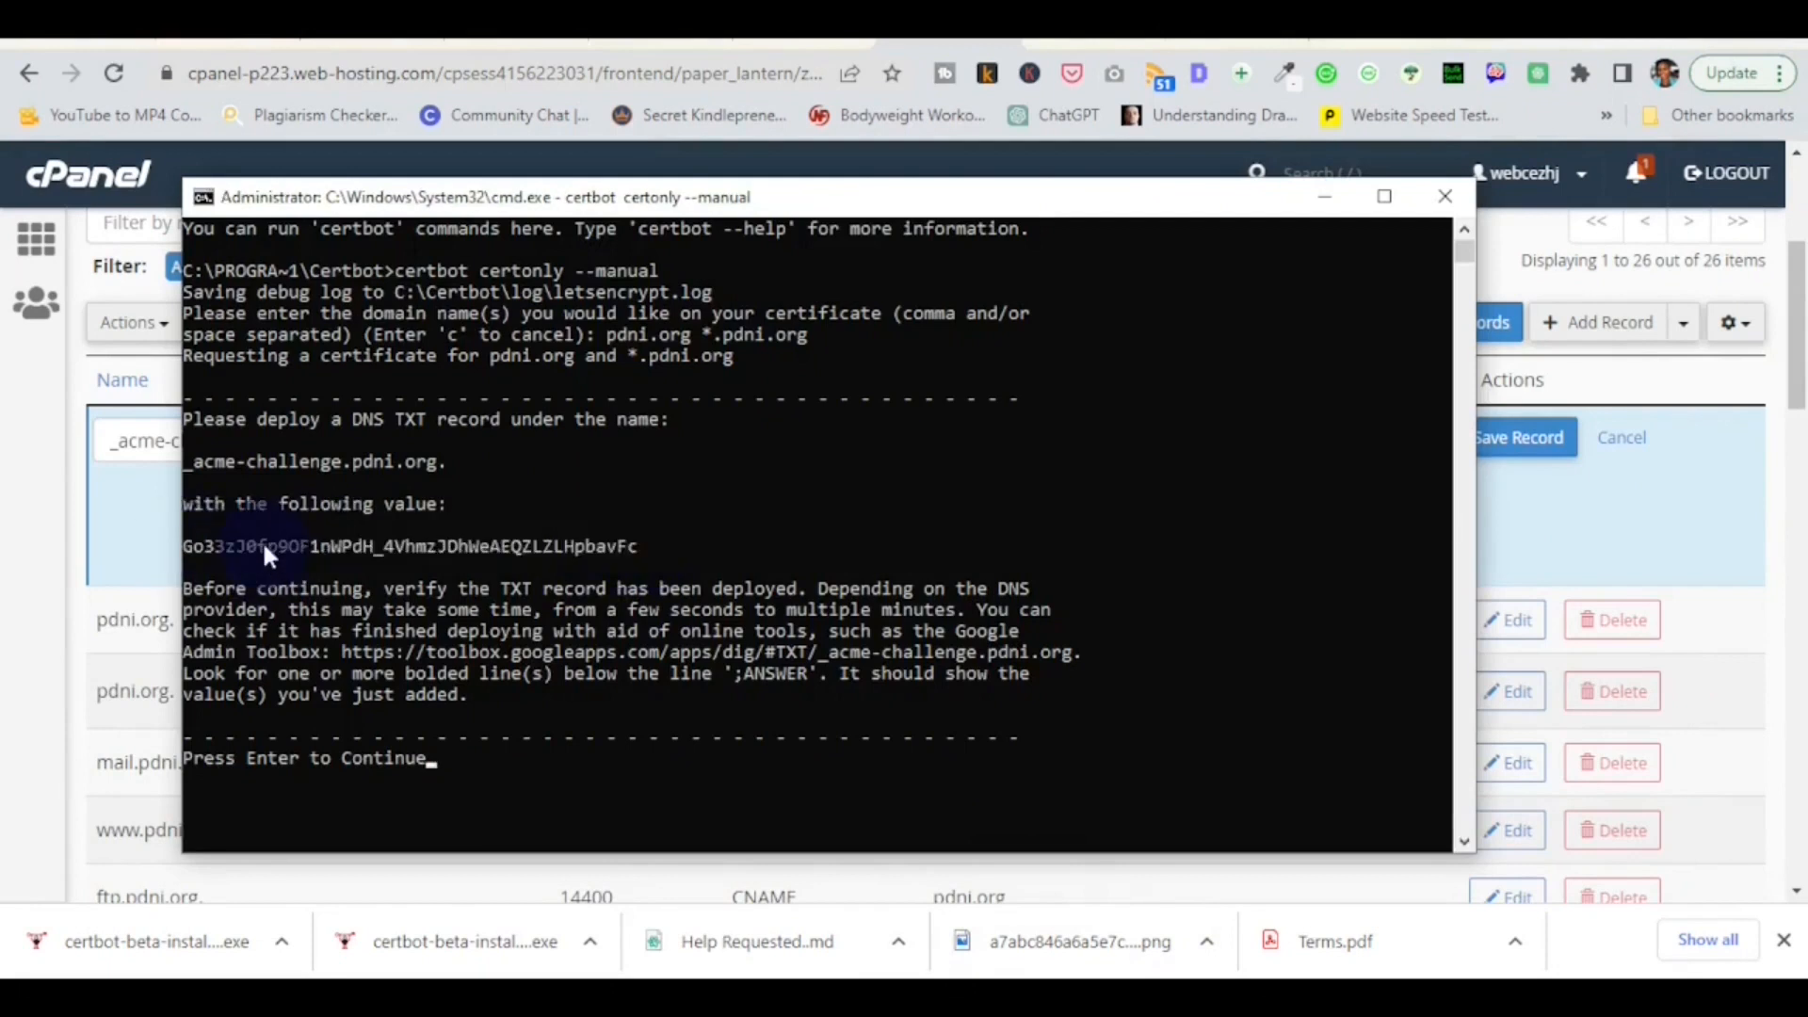
{"action": "left_click_drag", "start_coordinate": [635, 548], "coordinate": [204, 548]}
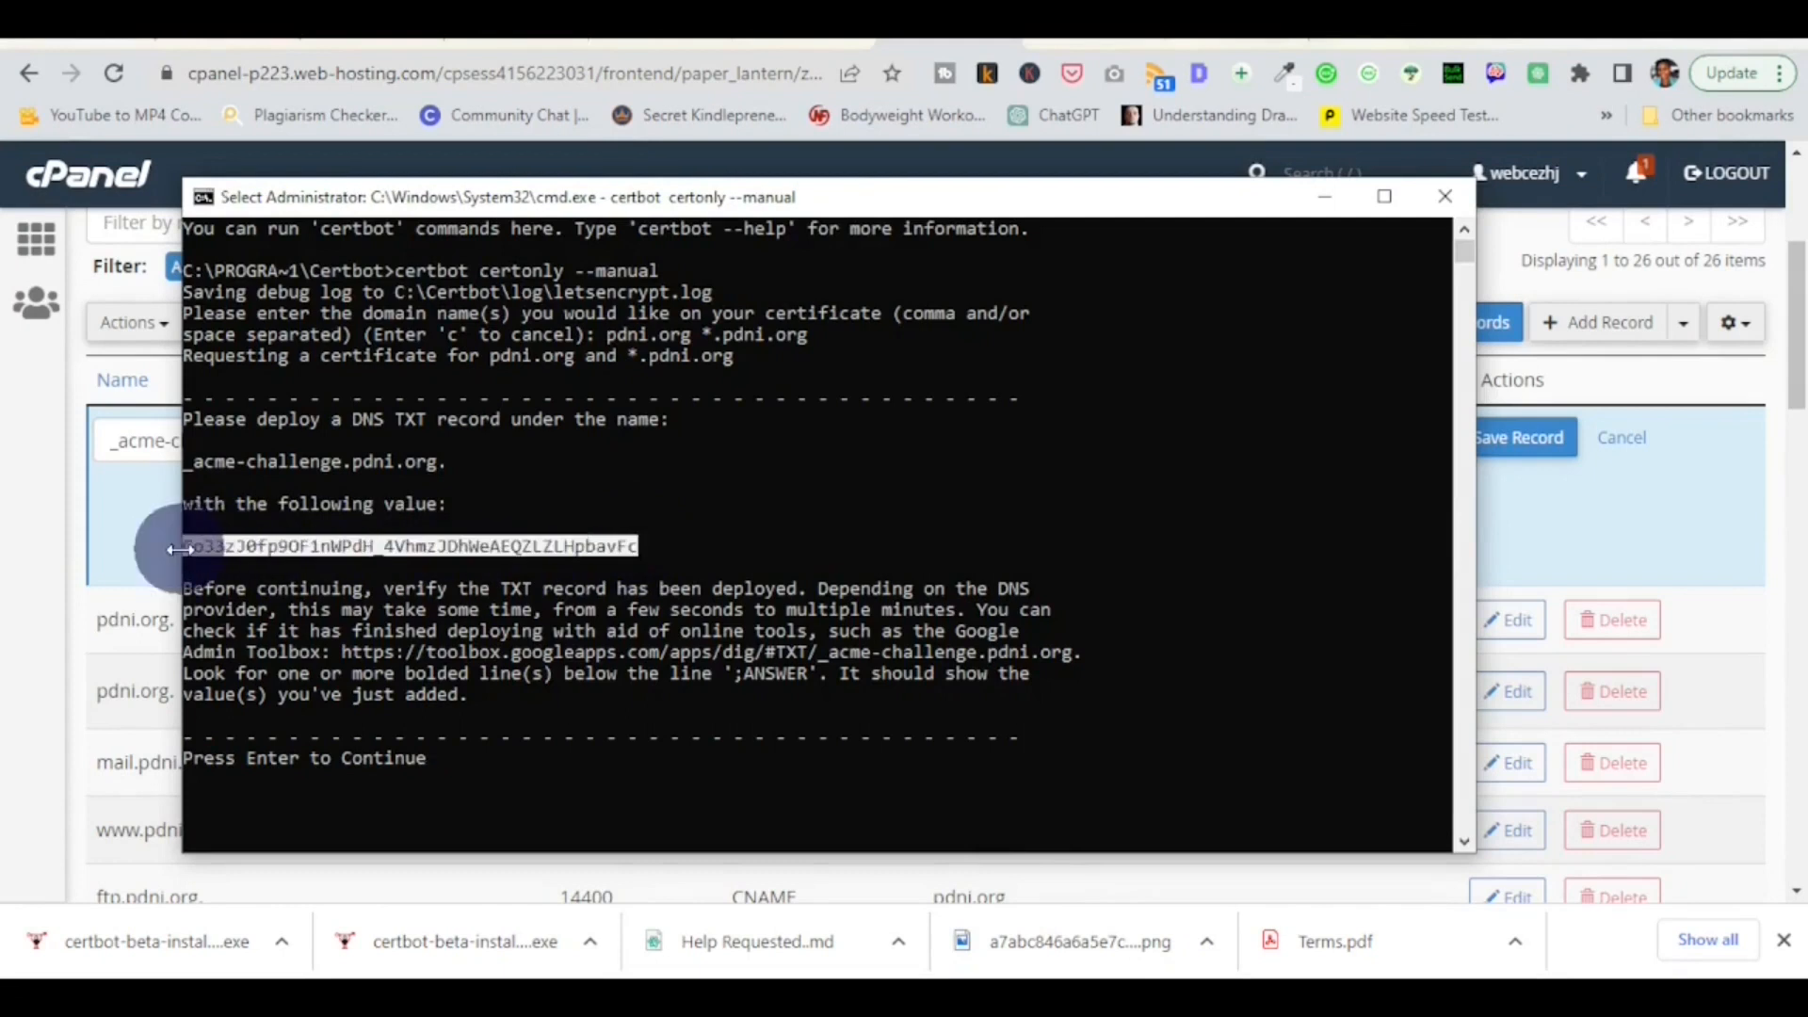
{"action": "right_click", "coordinate": [179, 549]}
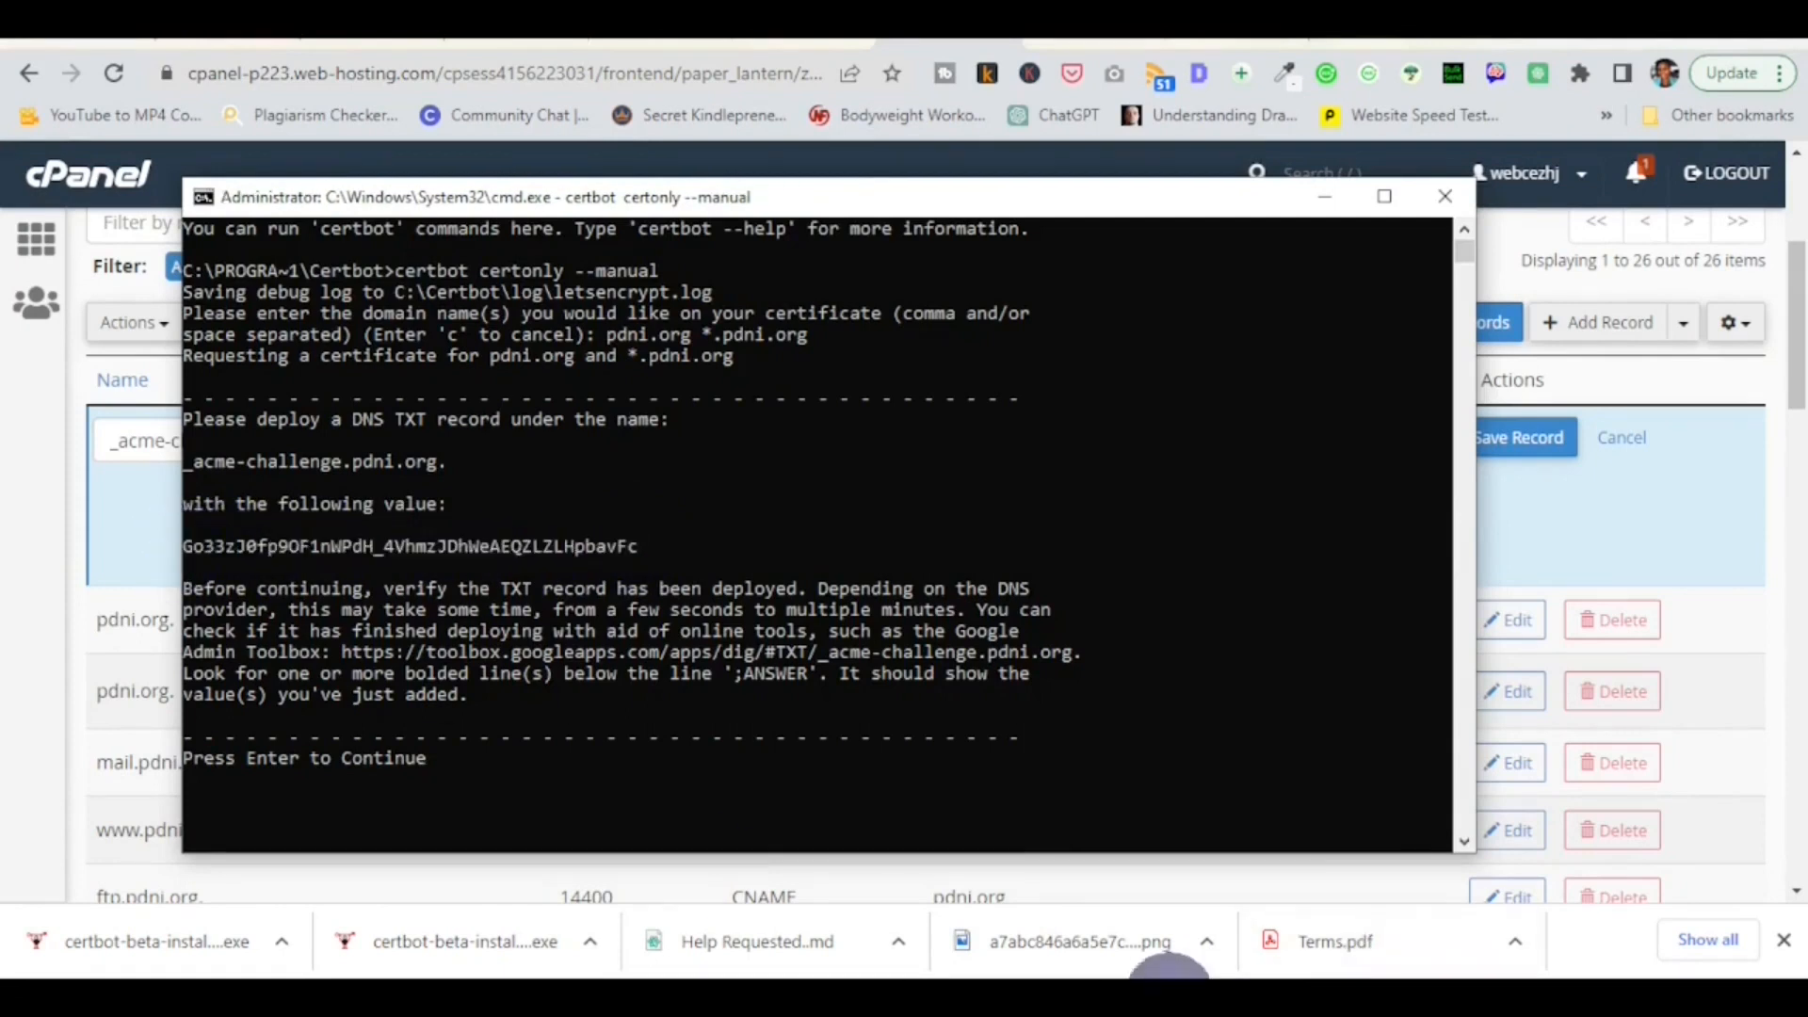
- Paste the copied challenge token as the TXT record's text in the cPanel Zone Editor and save the record
{"action": "left_click", "coordinate": [1799, 375]}
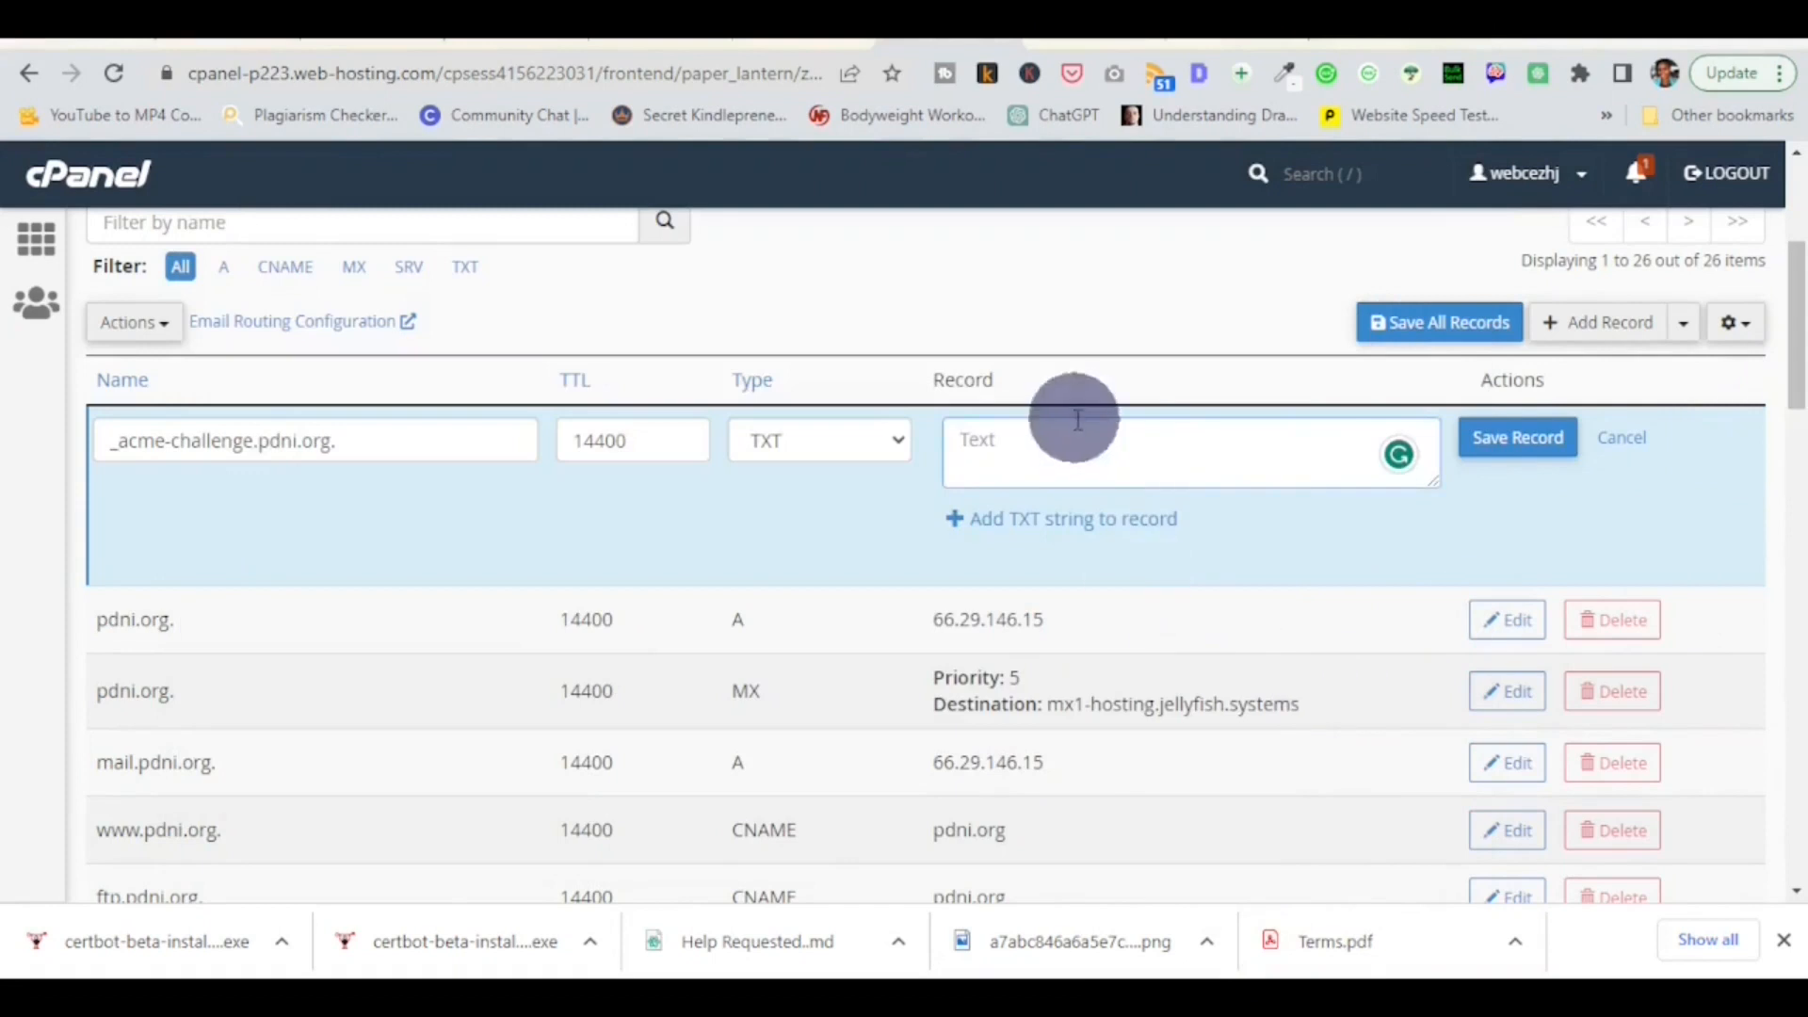
{"action": "right_click", "coordinate": [1073, 449]}
{"action": "left_click", "coordinate": [1168, 648]}
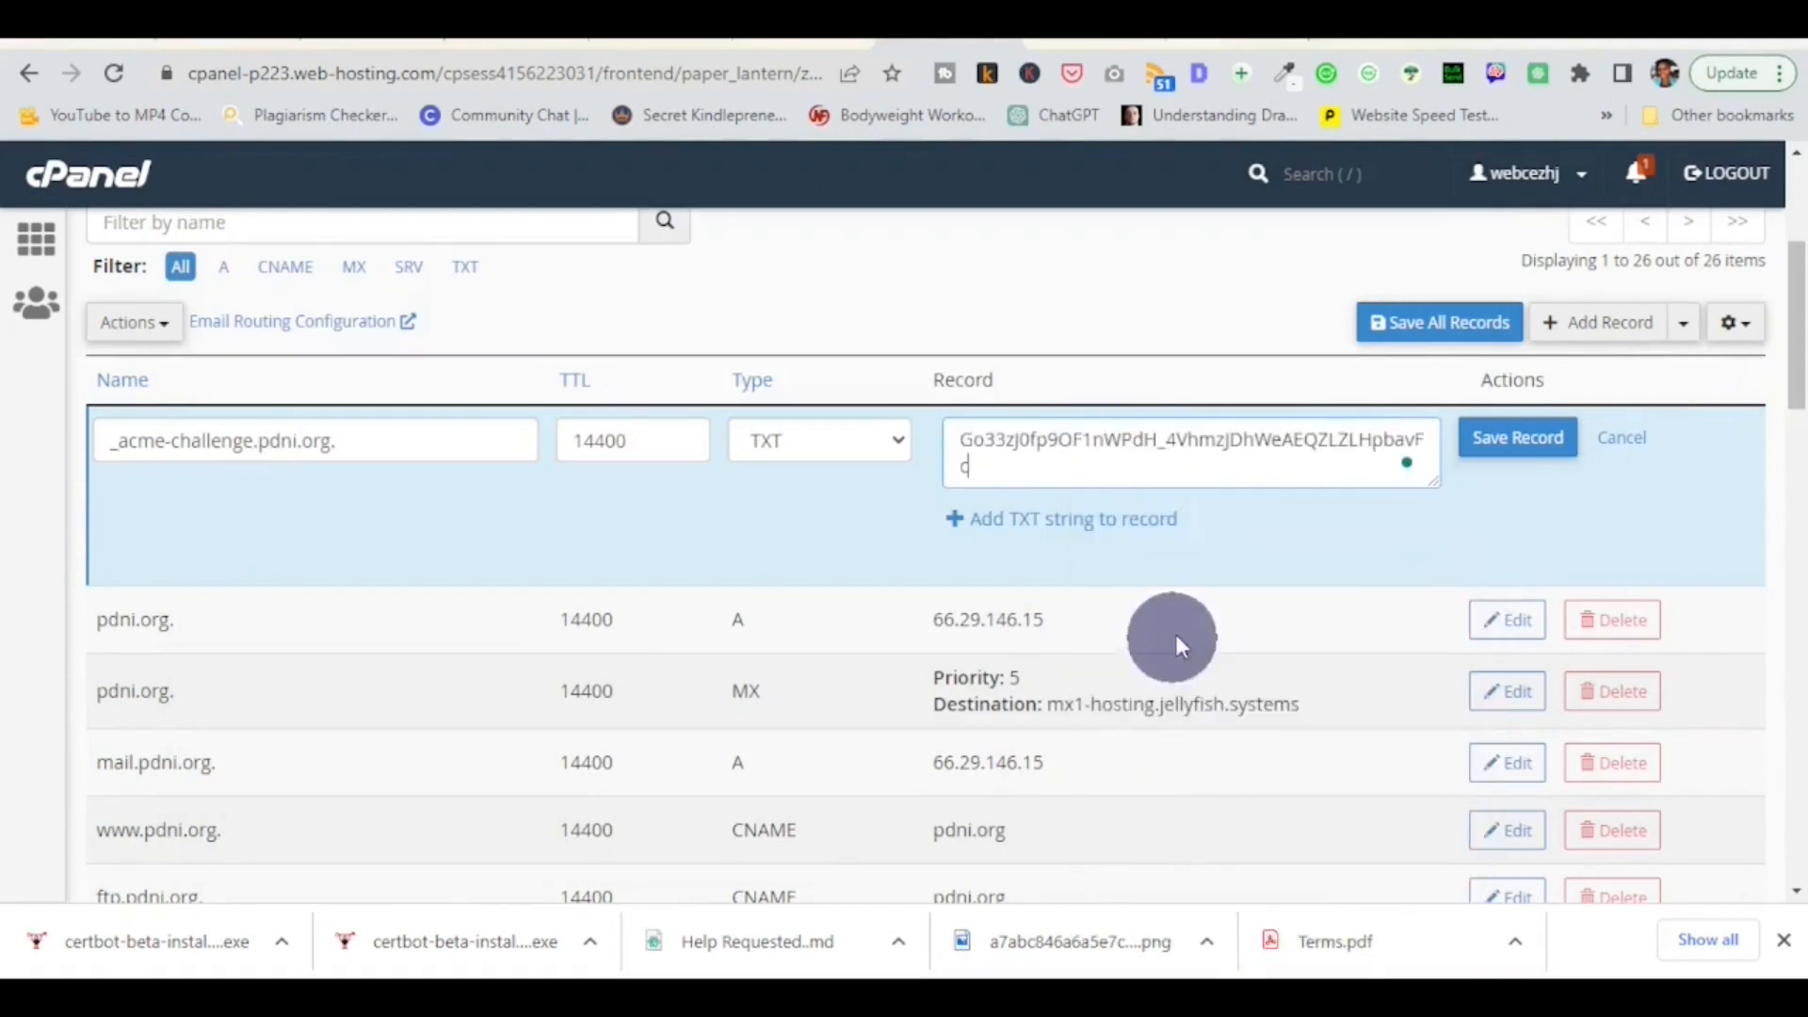
{"action": "left_click", "coordinate": [1514, 440]}
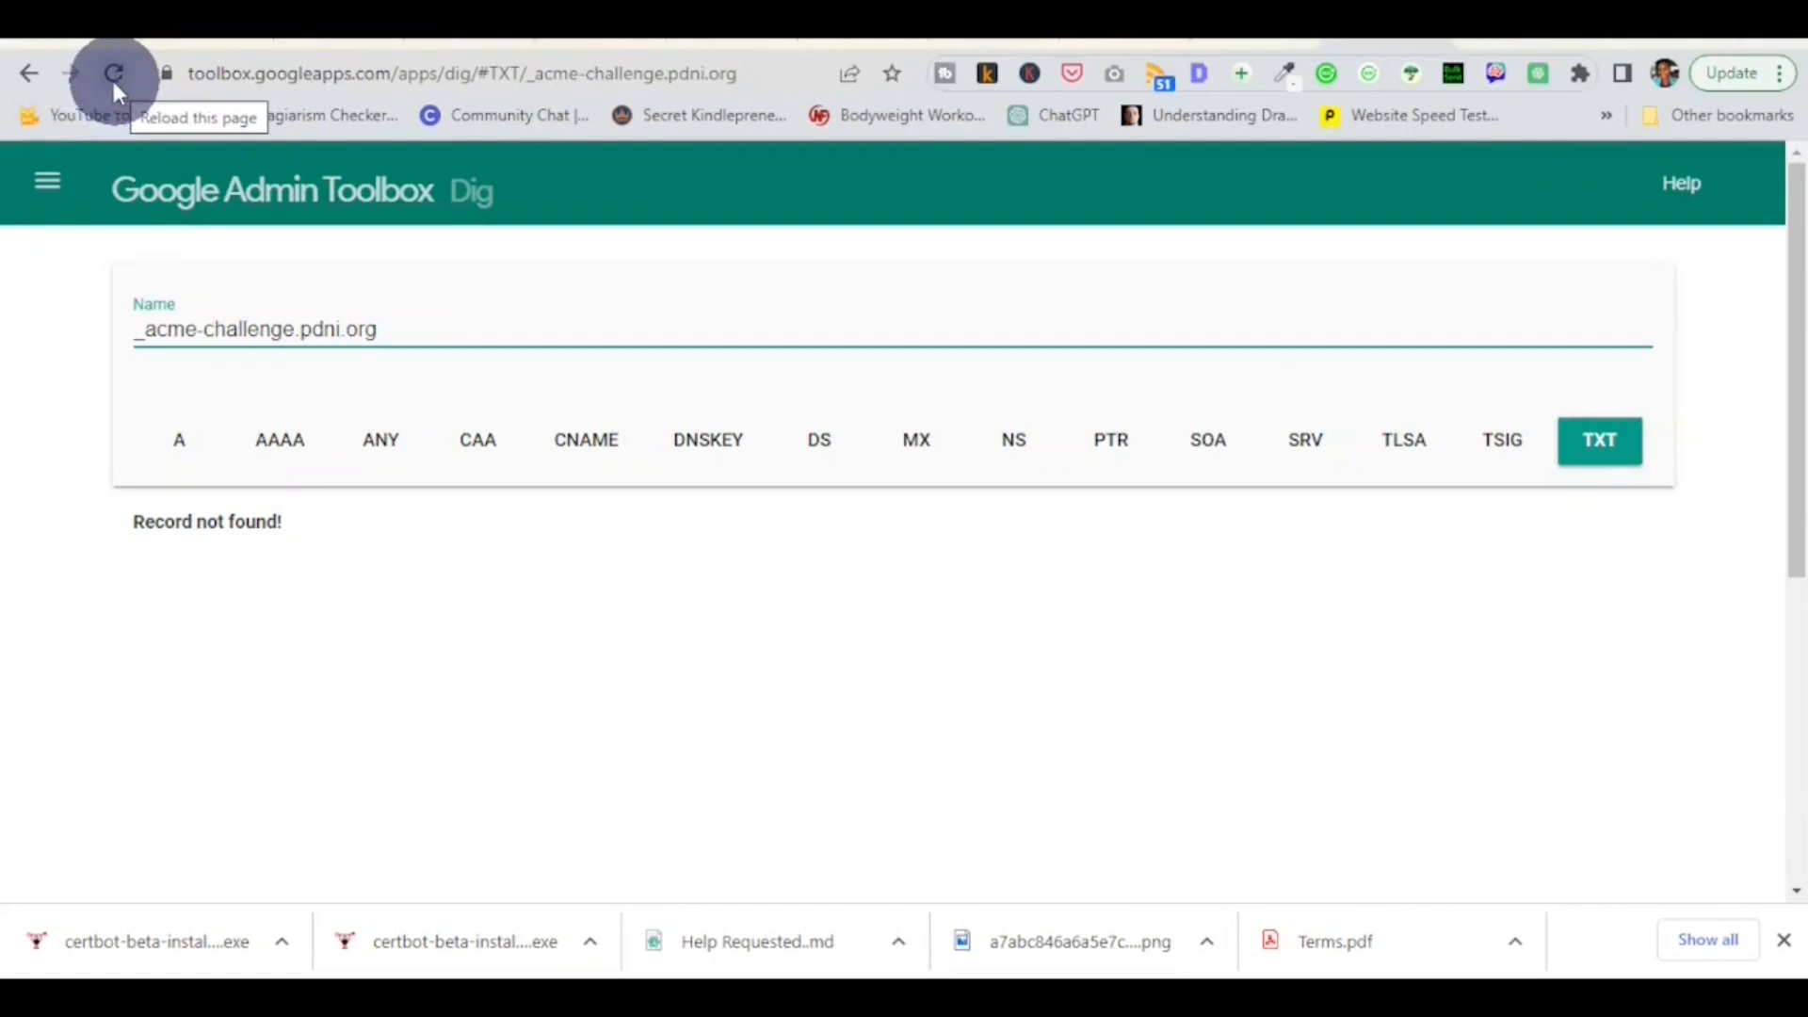
- Repeat the TXT lookup for _acme-challenge.pdni.org in Google Admin Toolbox Dig to check whether the record is deployed
{"action": "left_click", "coordinate": [109, 81]}
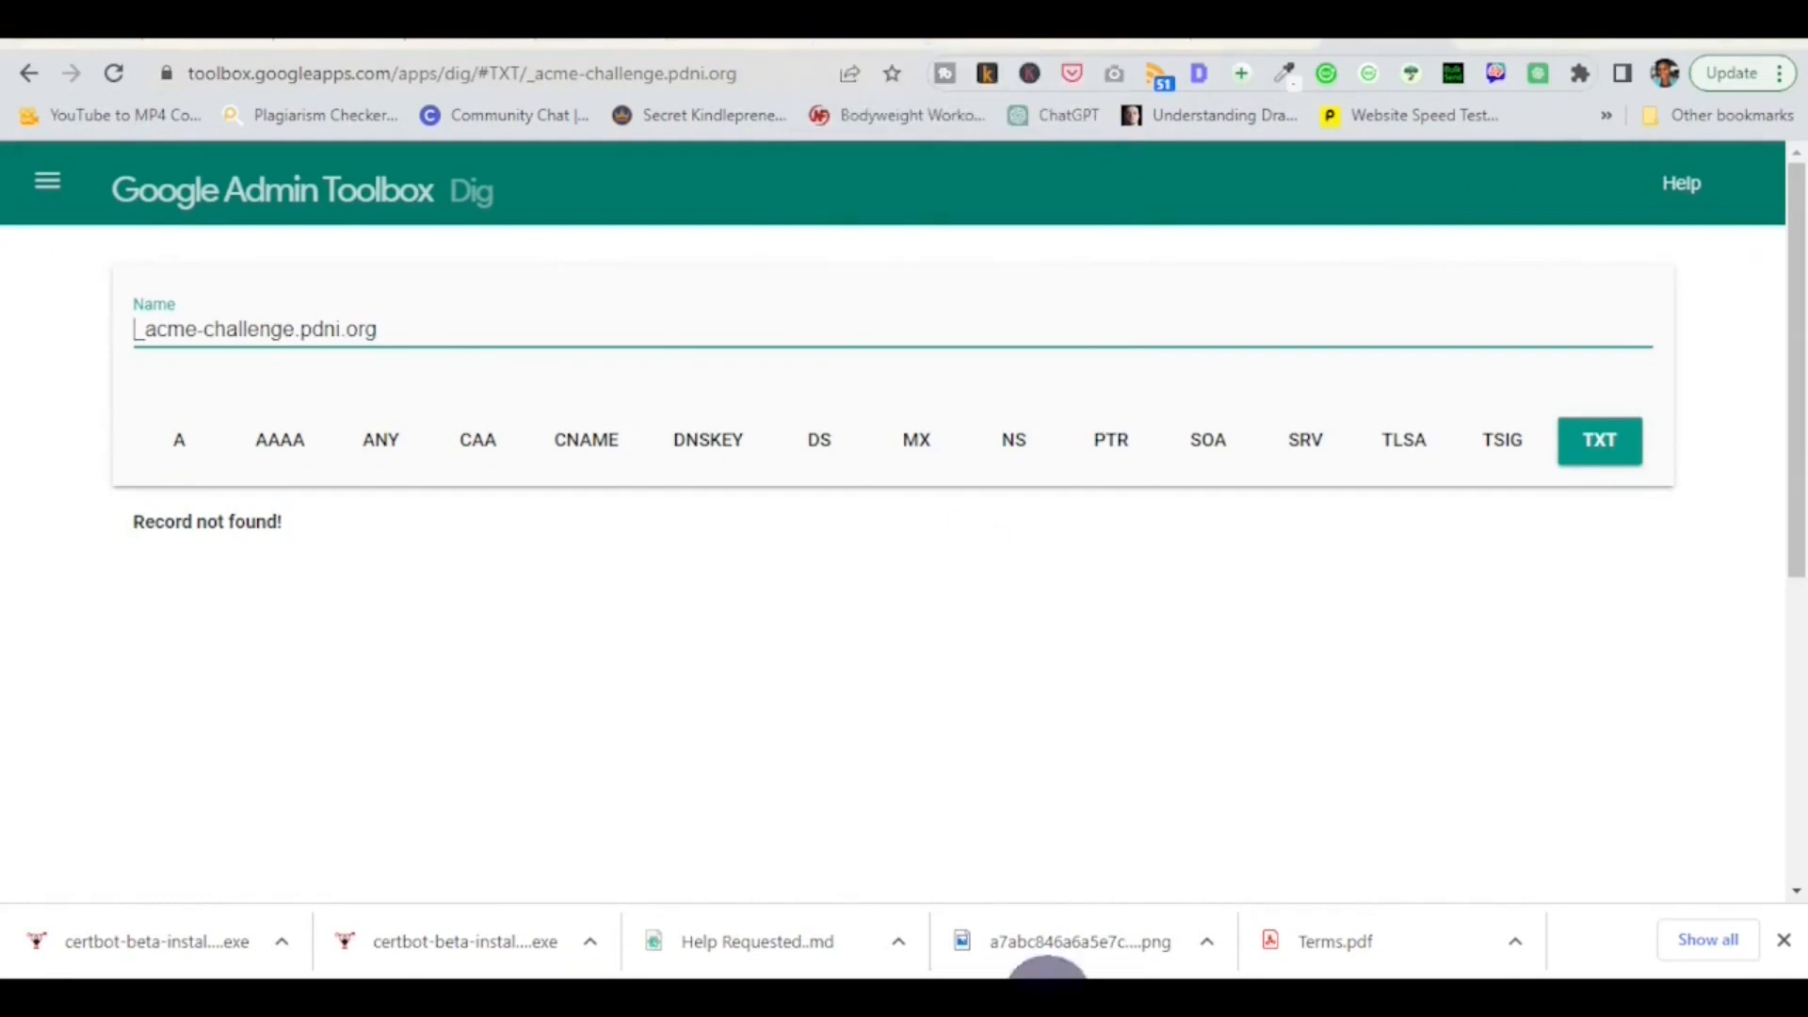
- Return to the Certbot shell and copy the Google Admin Toolbox lookup URL for _acme-challenge.pdni.org, leaving out the trailing period
{"action": "left_click", "coordinate": [1224, 1000]}
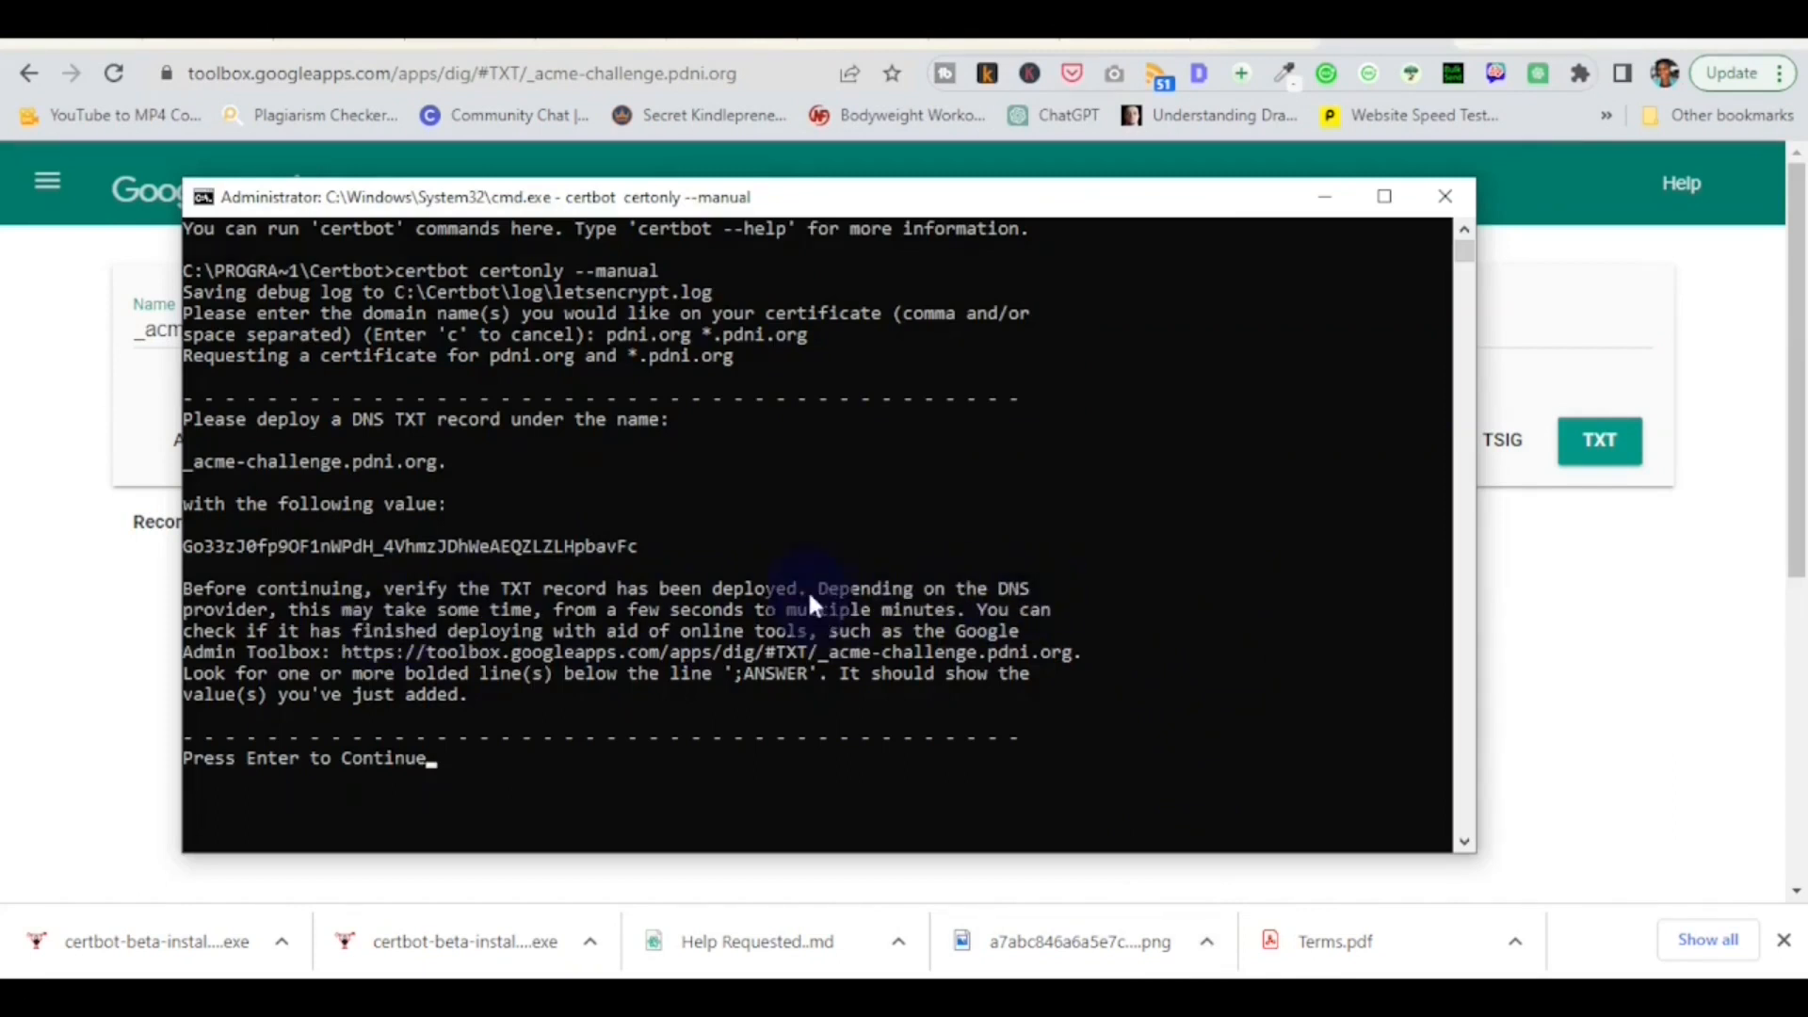
{"action": "left_click_drag", "start_coordinate": [817, 589], "coordinate": [956, 604]}
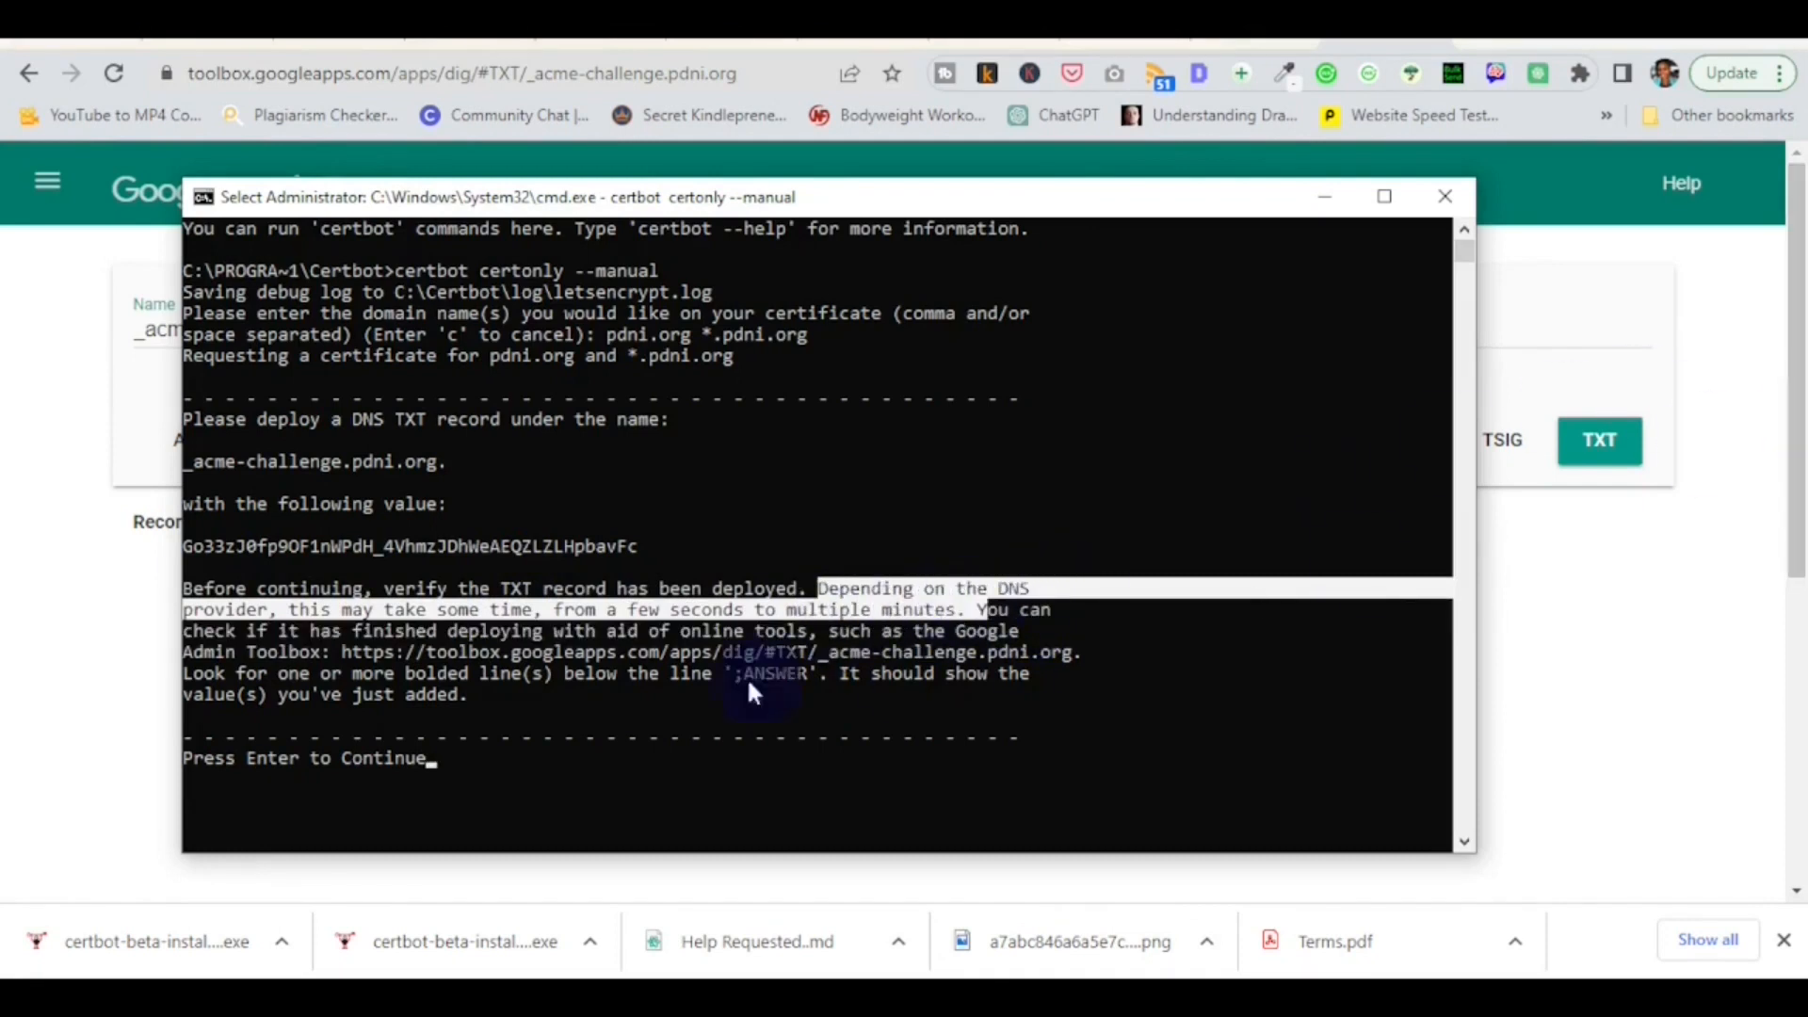
{"action": "left_click", "coordinate": [462, 654]}
{"action": "left_click", "coordinate": [339, 650]}
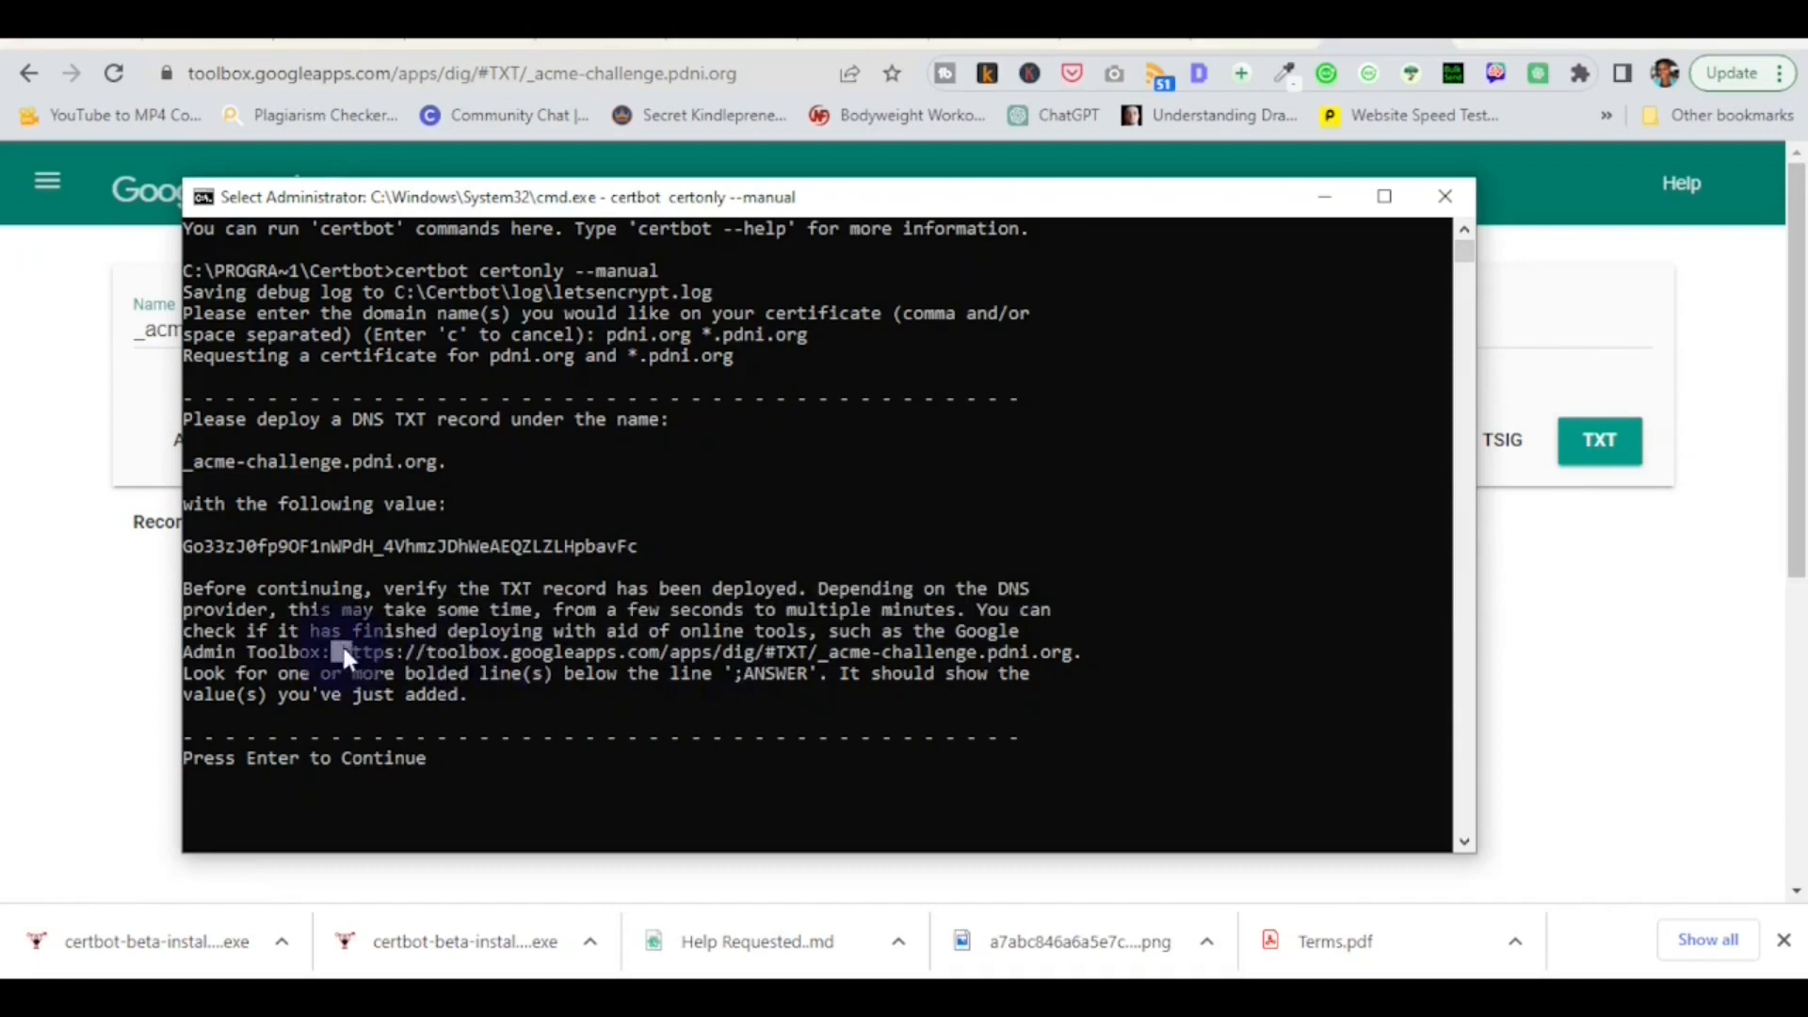
{"action": "left_click_drag", "start_coordinate": [341, 646], "coordinate": [1081, 648]}
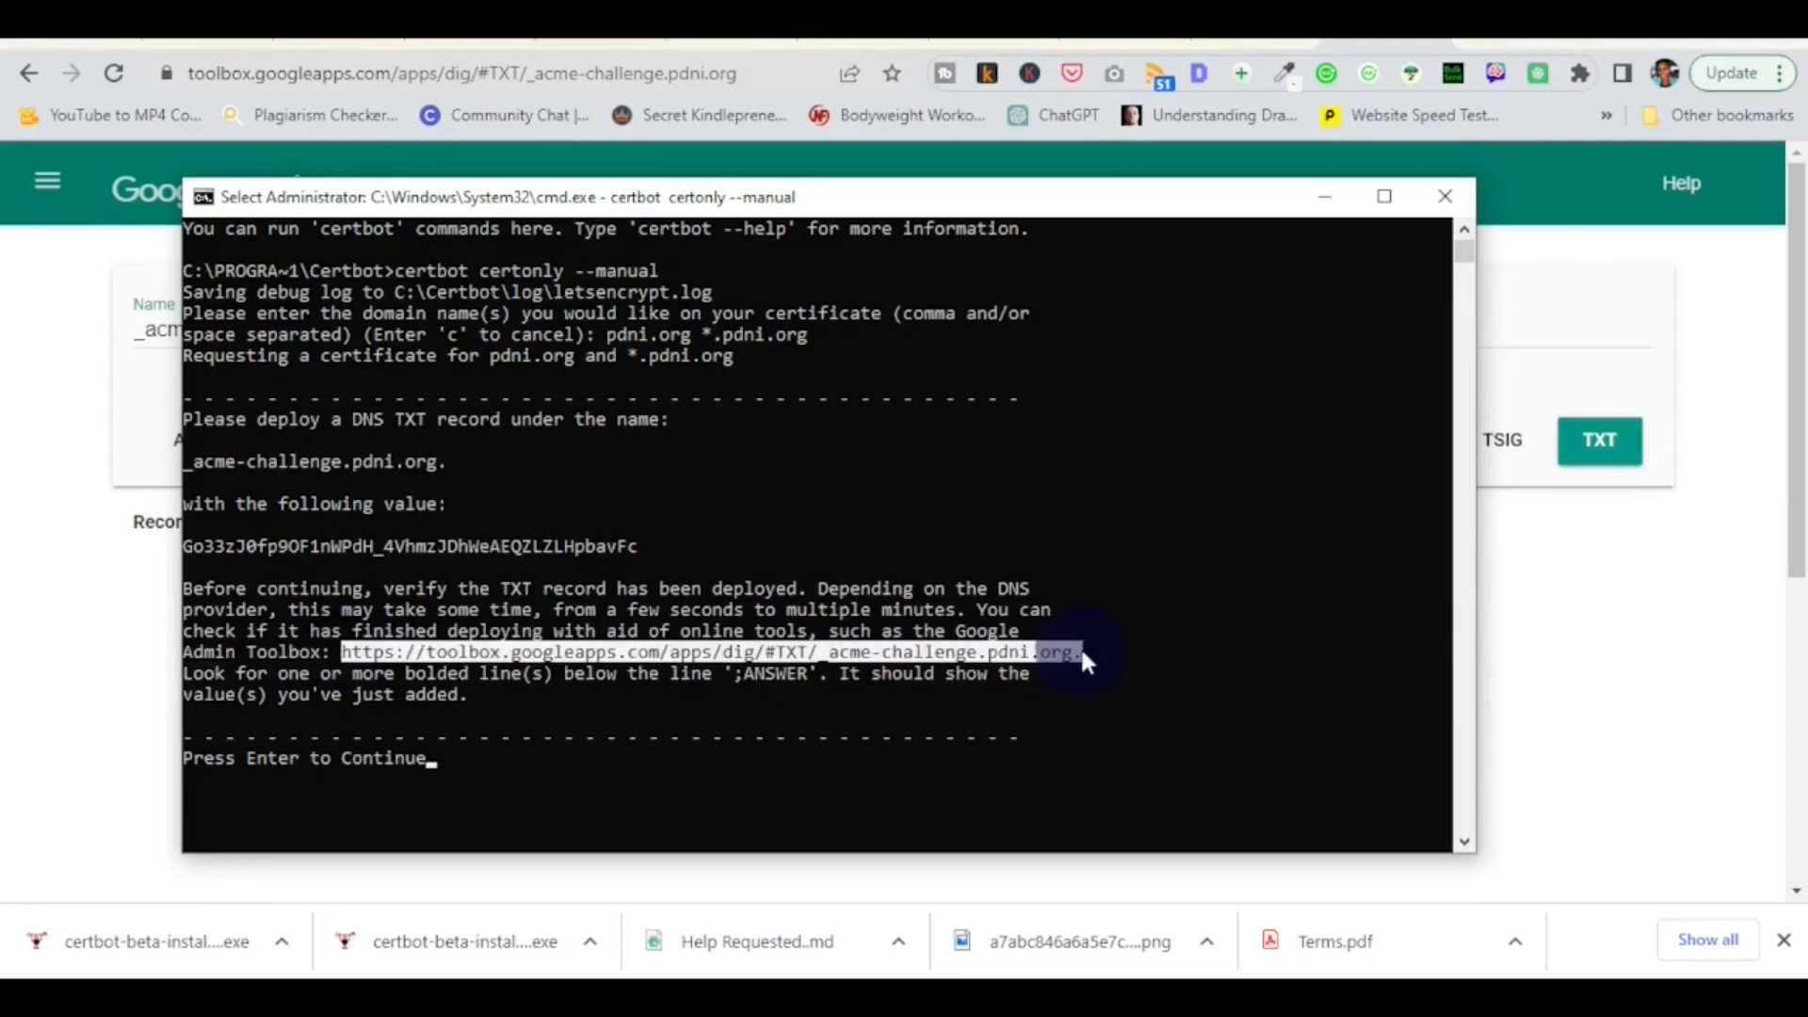
{"action": "key", "text": "ctrl+c"}
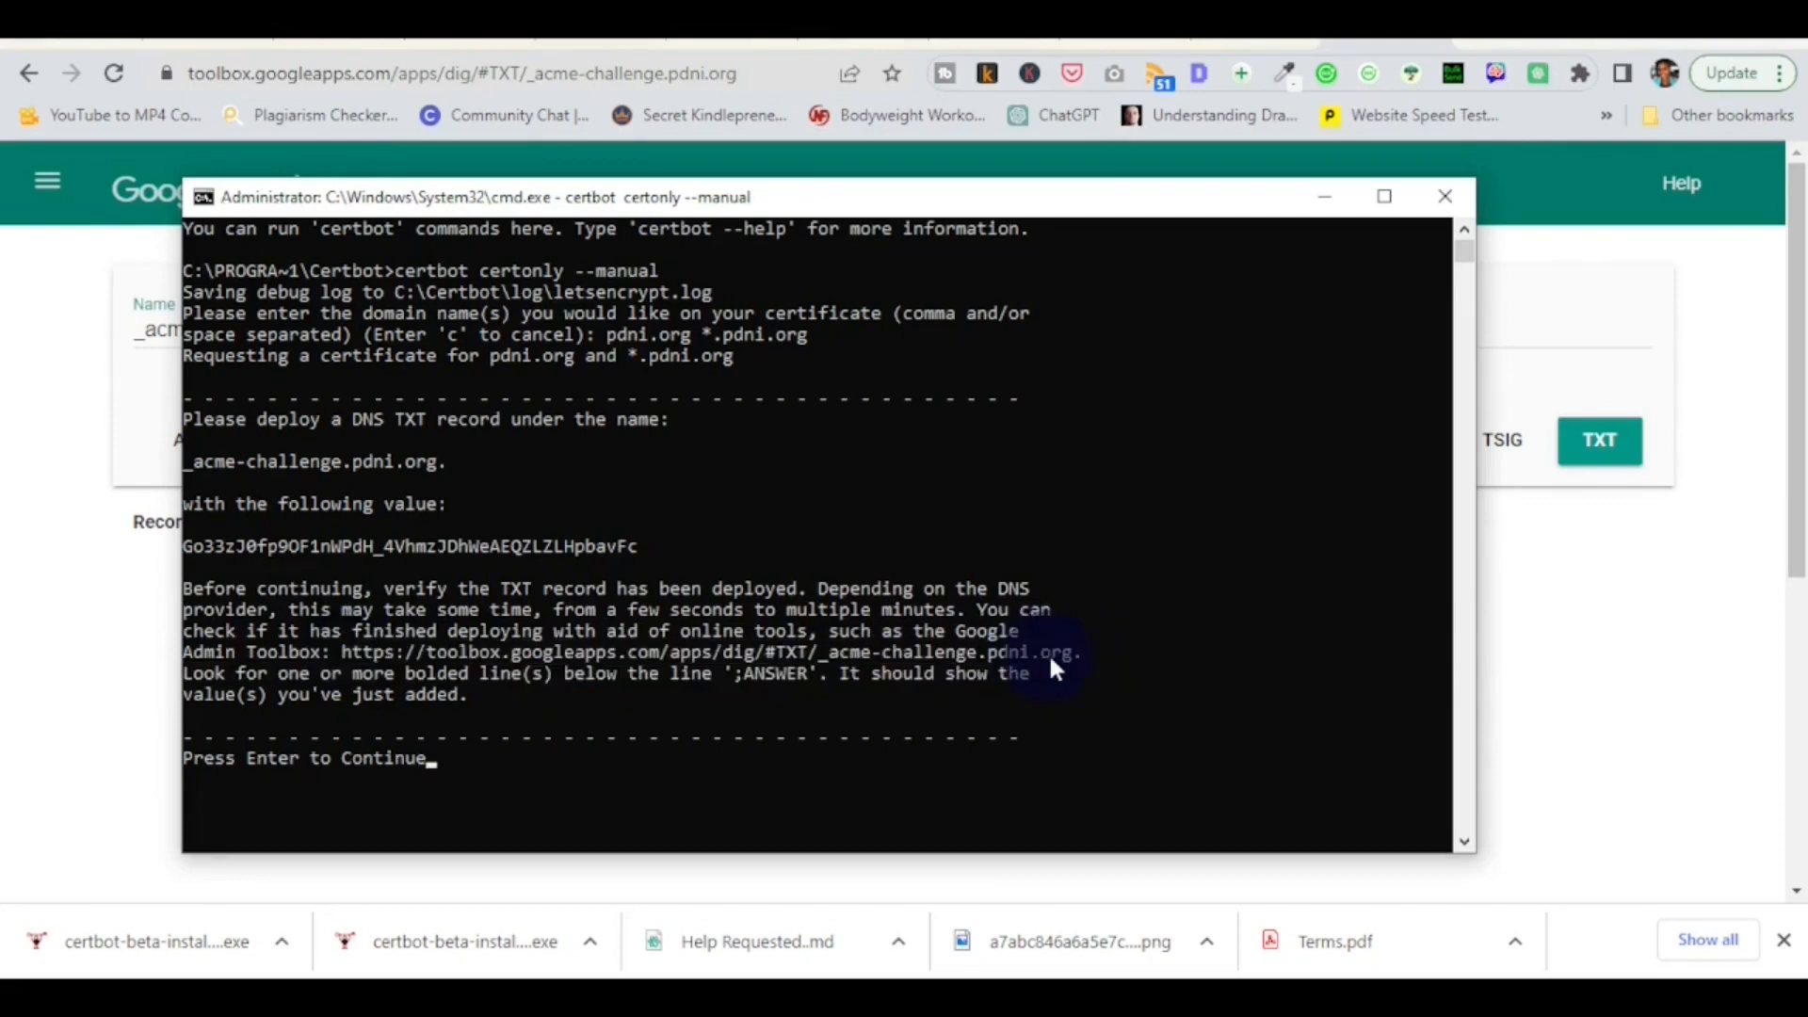
{"action": "left_click_drag", "start_coordinate": [1071, 650], "coordinate": [976, 656]}
{"action": "left_click", "coordinate": [346, 653]}
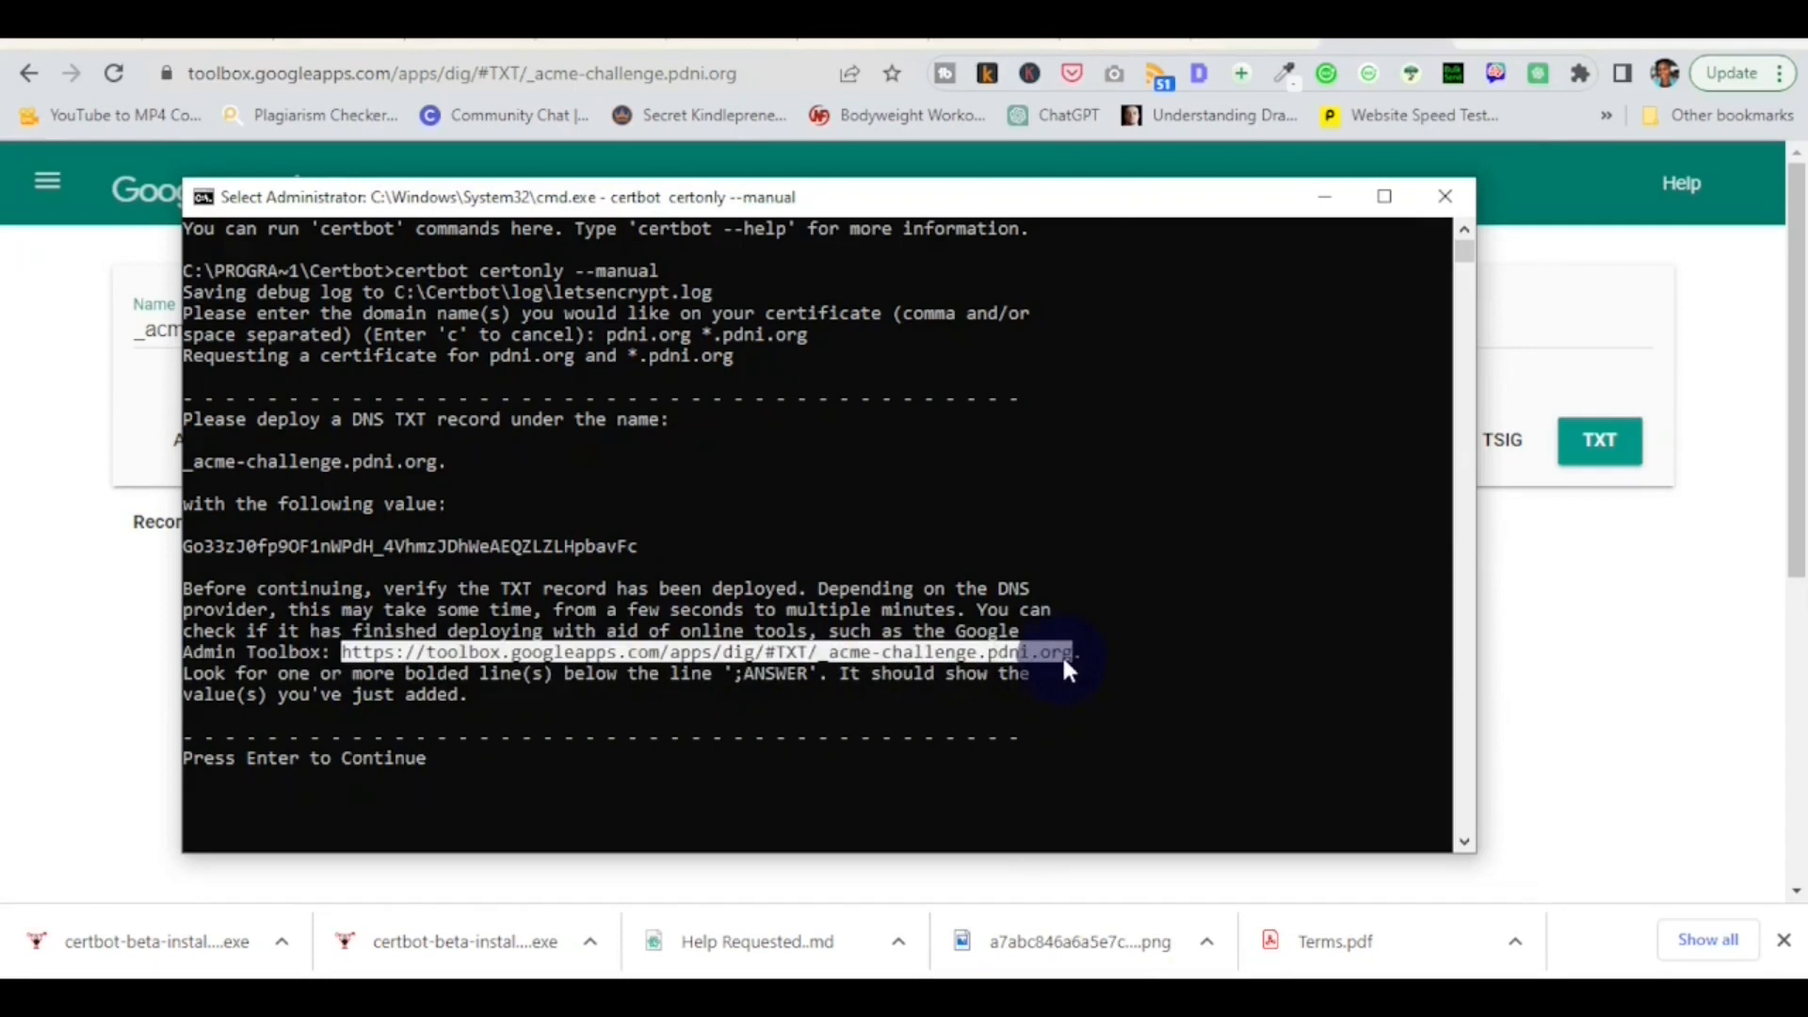
{"action": "key", "text": "ctrl+c"}
- Load the copied Dig lookup URL in the browser to check whether the TXT record is deployed
{"action": "left_click", "coordinate": [1749, 273]}
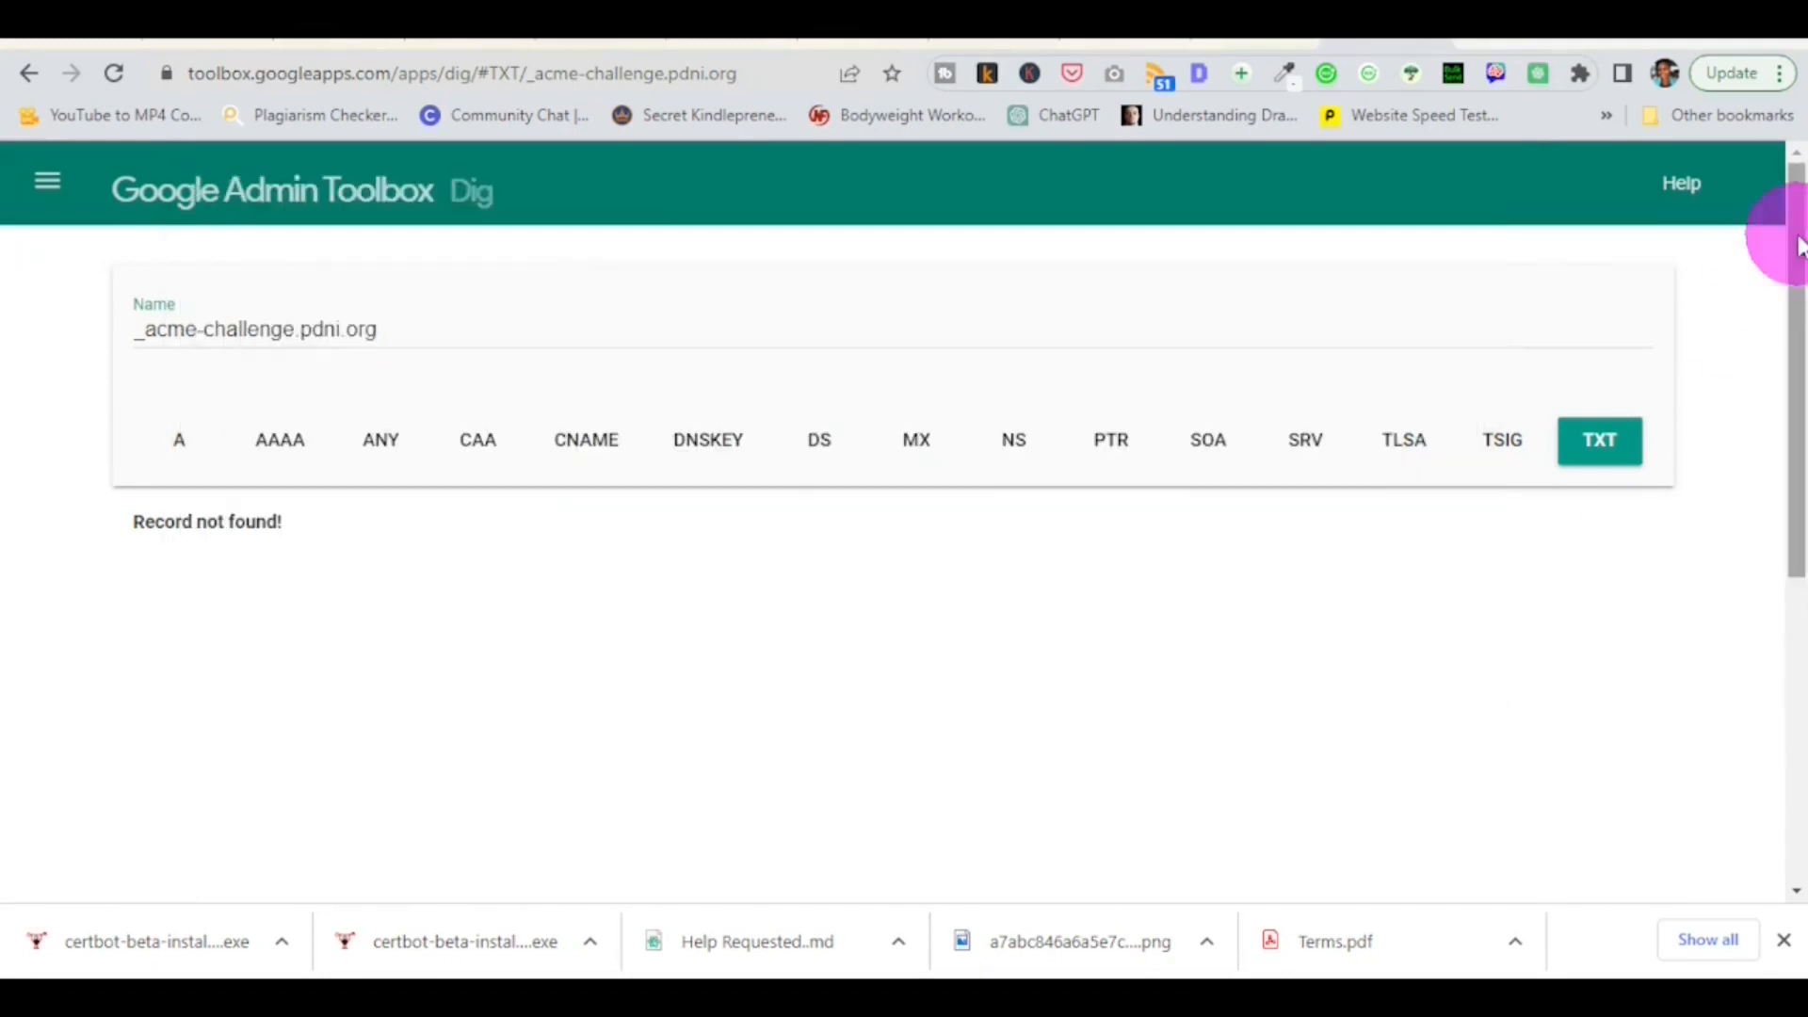
{"action": "left_click", "coordinate": [606, 65]}
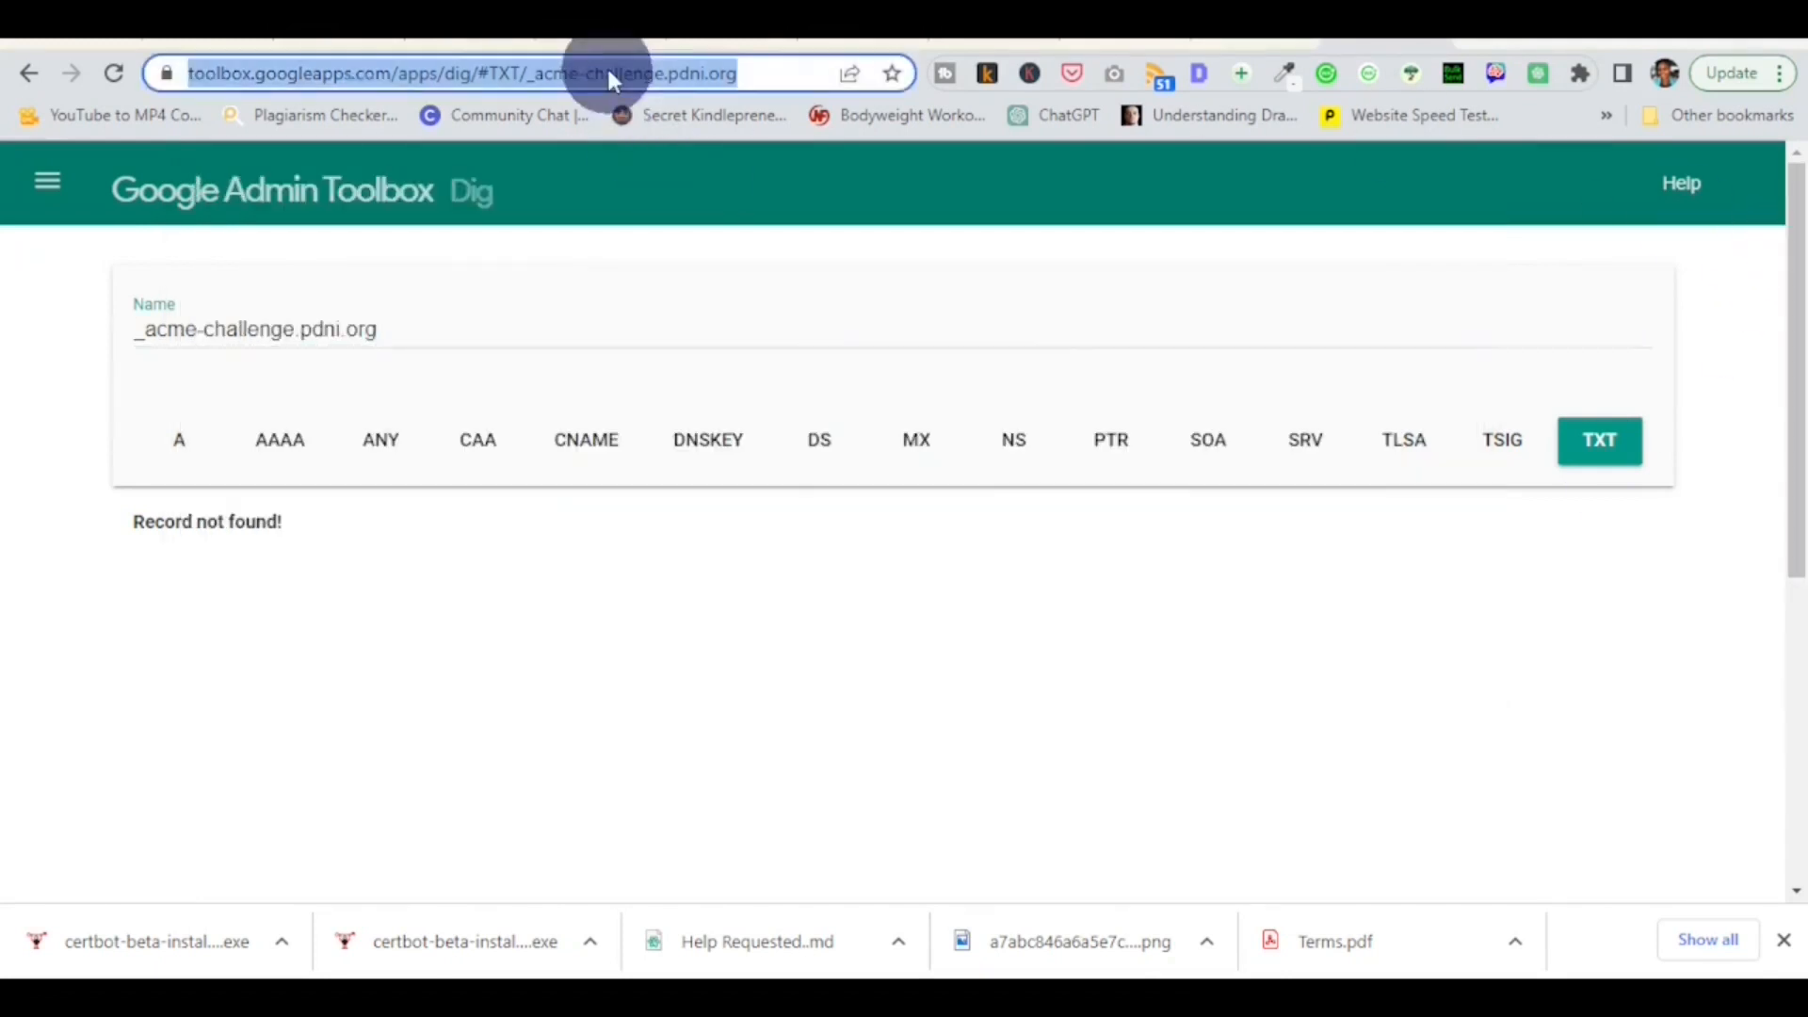
{"action": "key", "text": "ctrl+v"}
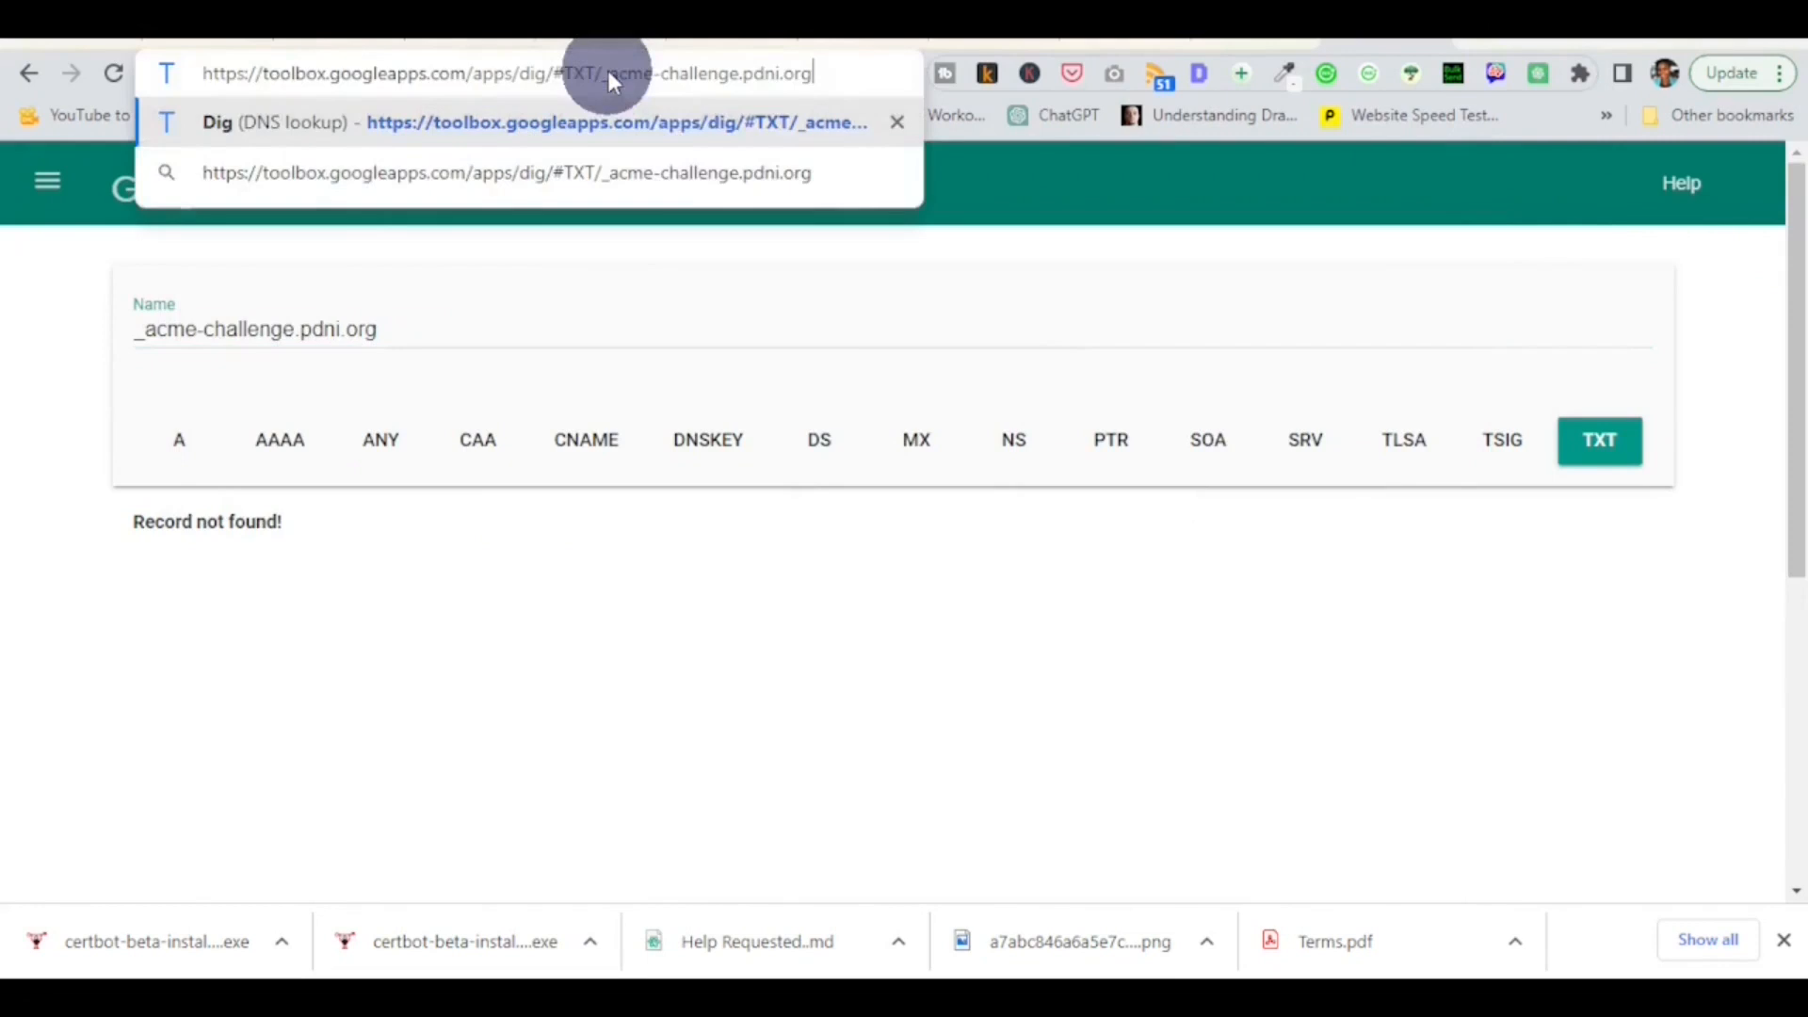
{"action": "left_click", "coordinate": [681, 151]}
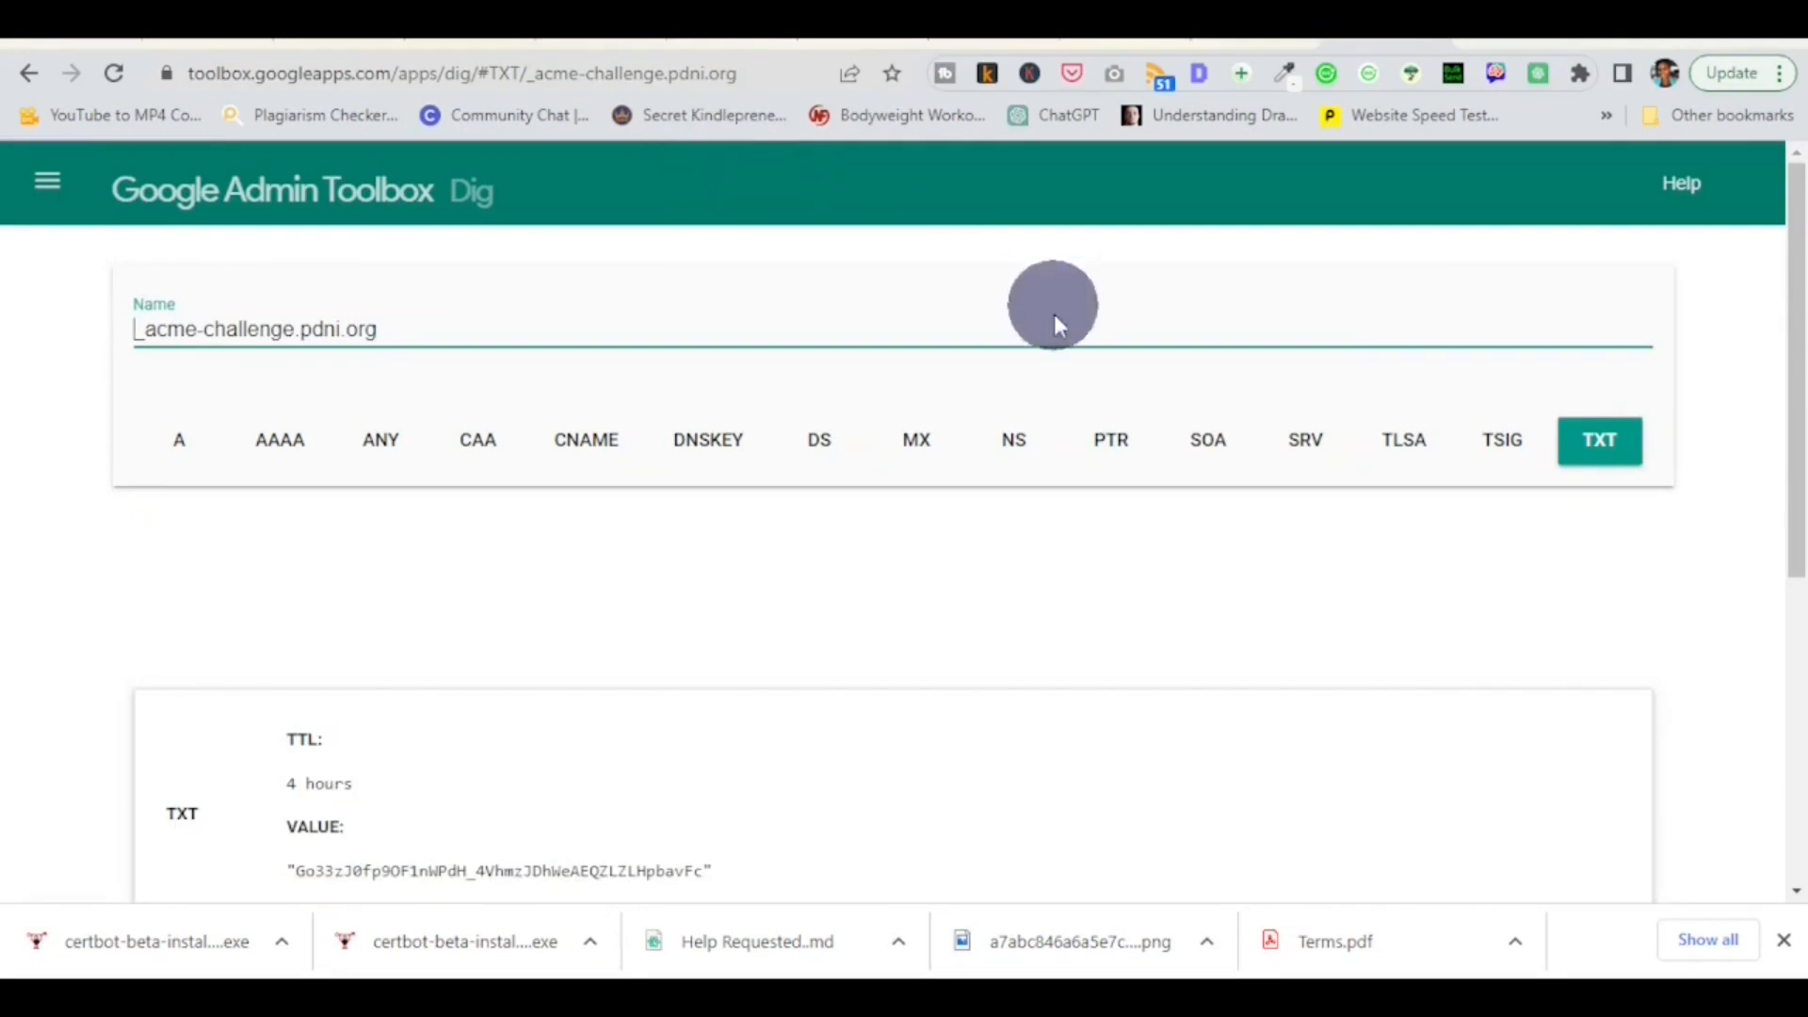
- Return to the Certbot shell and continue past the DNS challenge to have the certificate issued
{"action": "left_click", "coordinate": [1205, 992]}
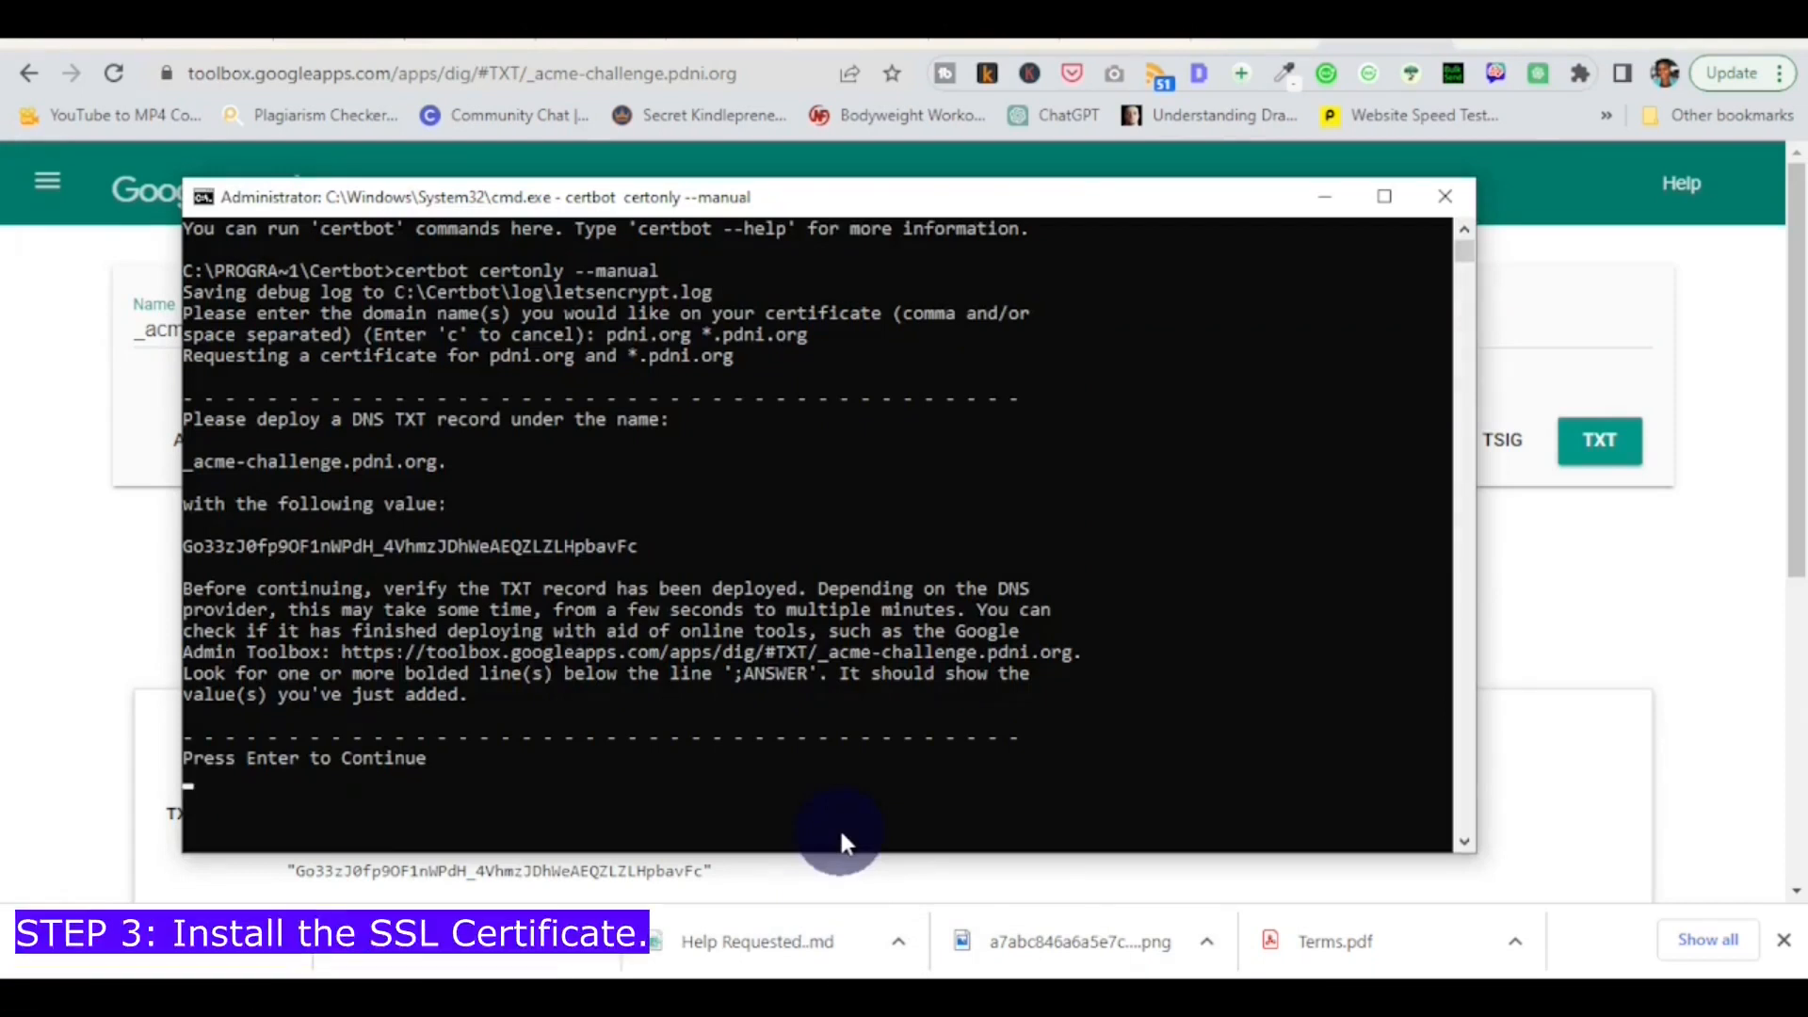
{"action": "key", "text": "Return"}
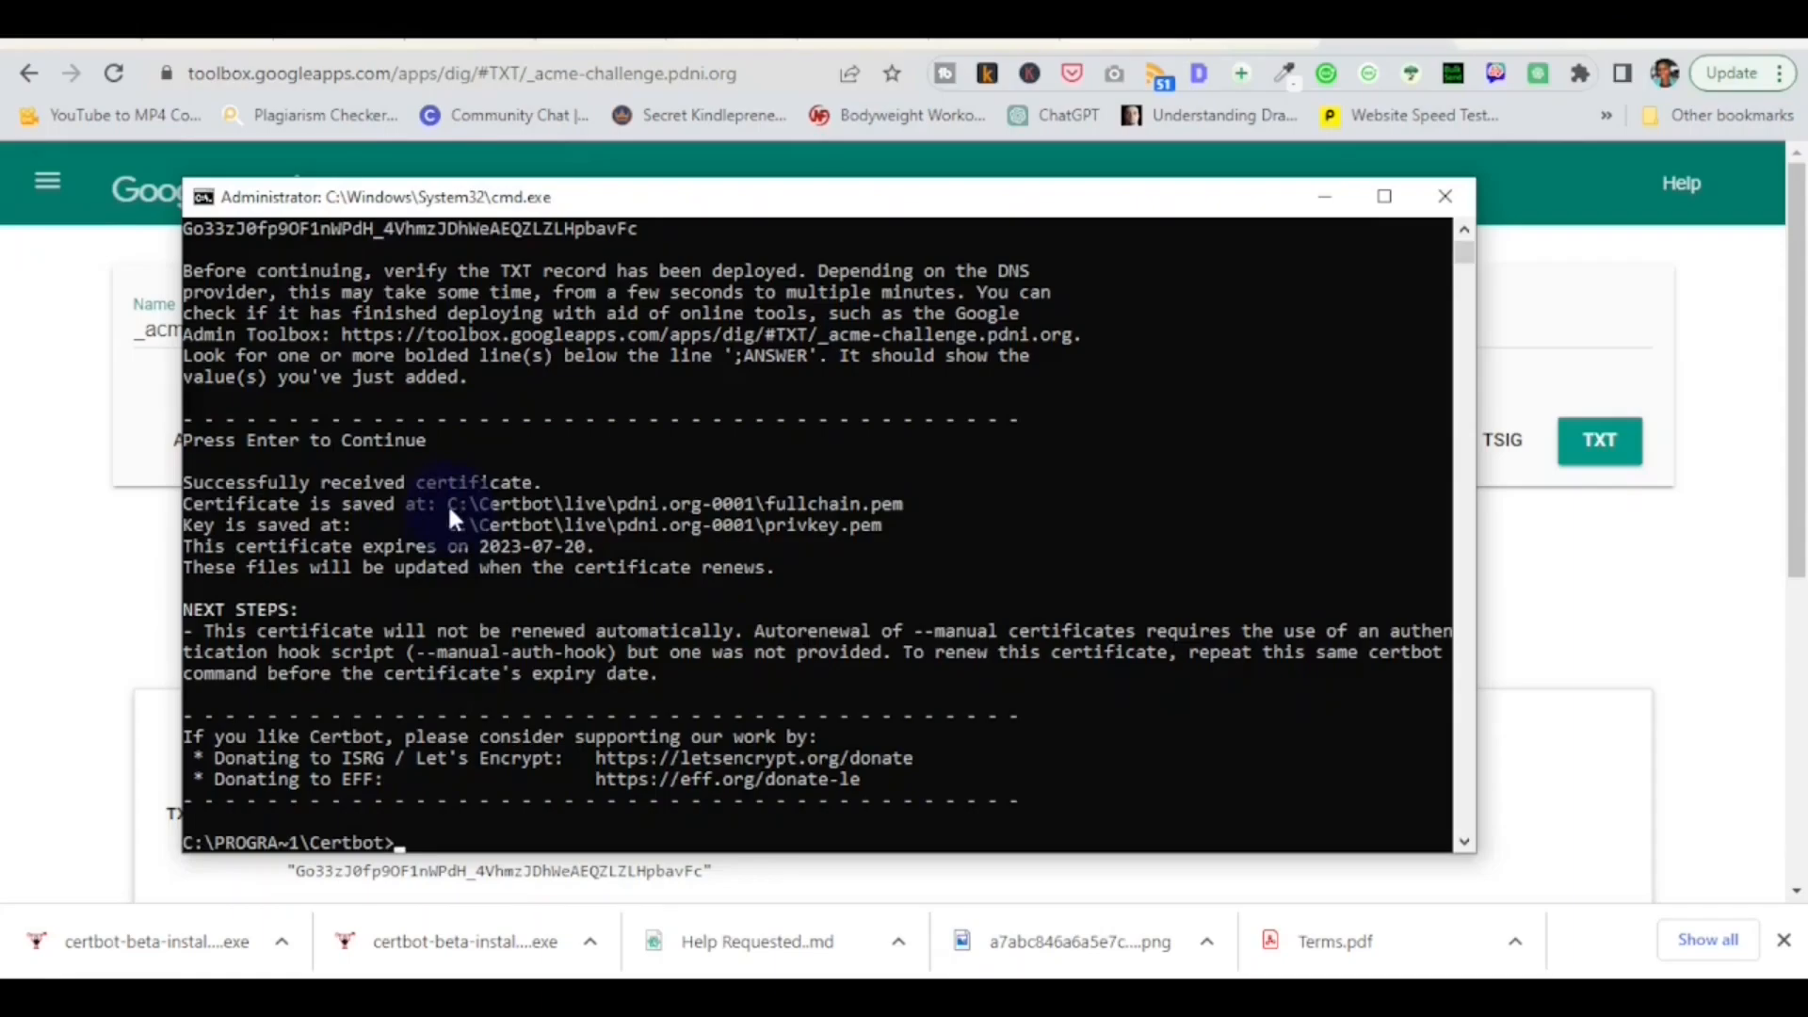
- Copy the C:\Certbot\live part of the saved certificate's path and close the Certbot shell
{"action": "left_click_drag", "start_coordinate": [448, 502], "coordinate": [663, 499]}
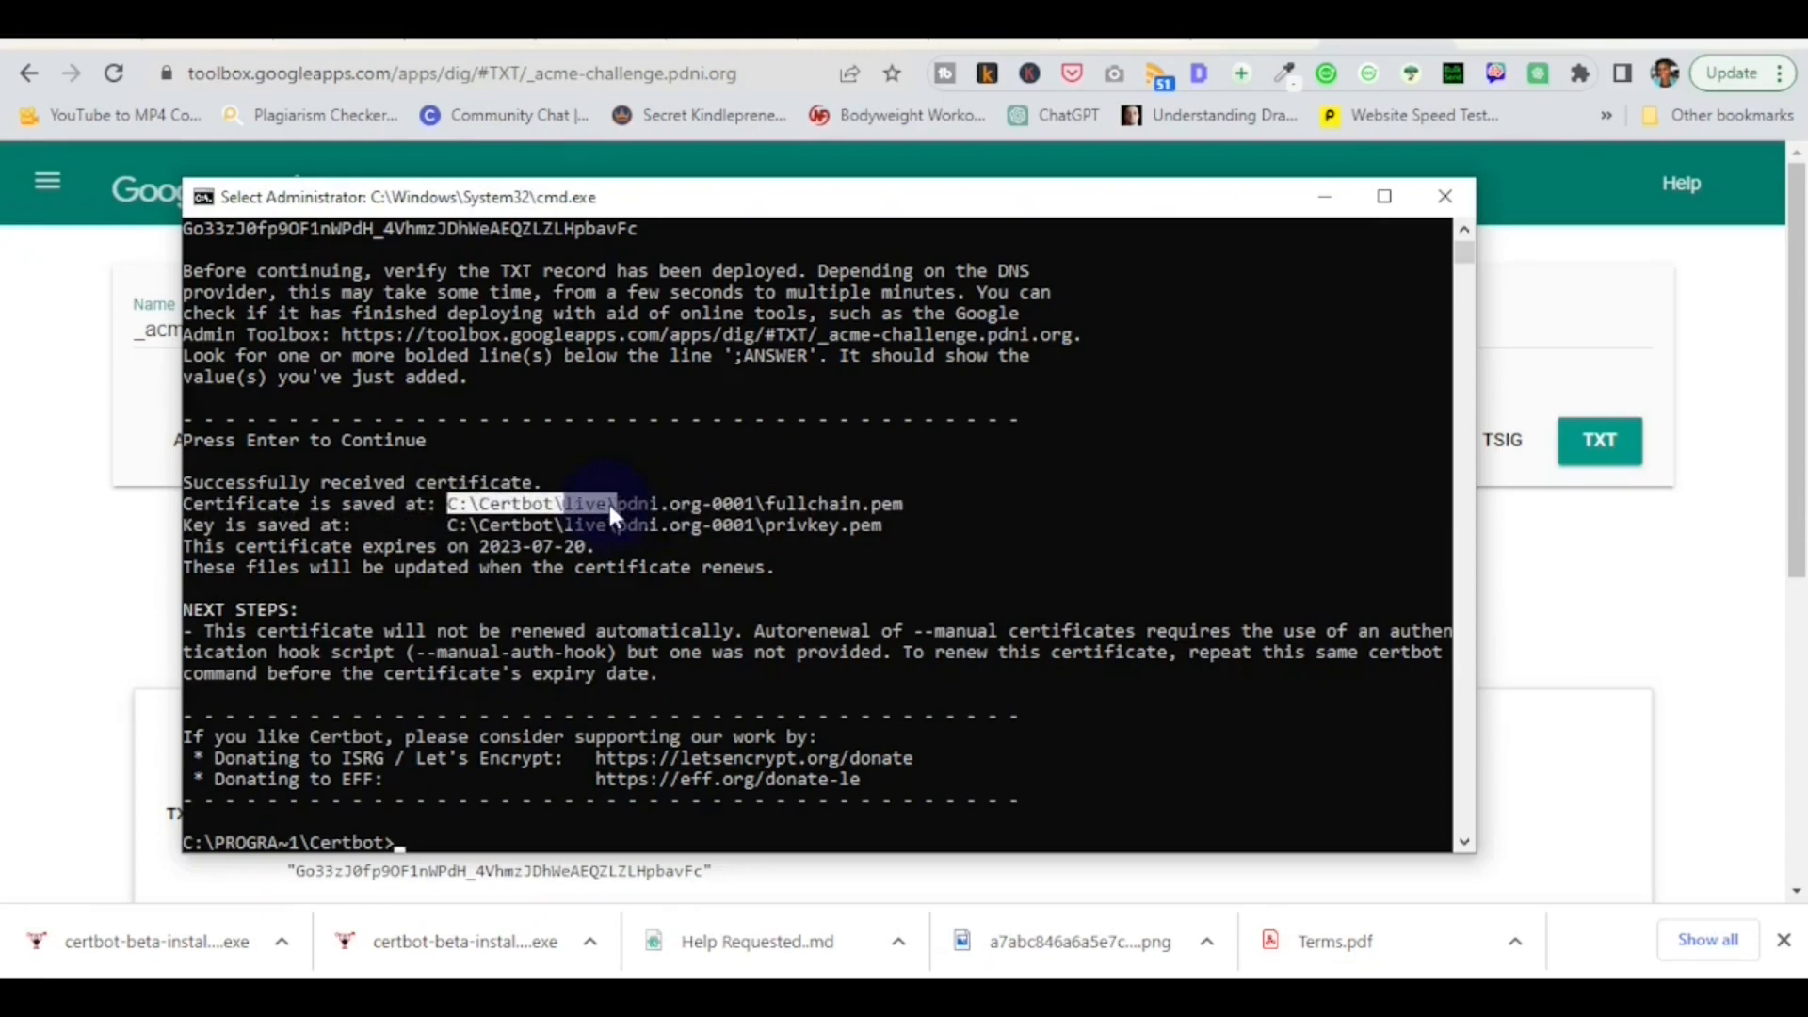
{"action": "right_click", "coordinate": [580, 508]}
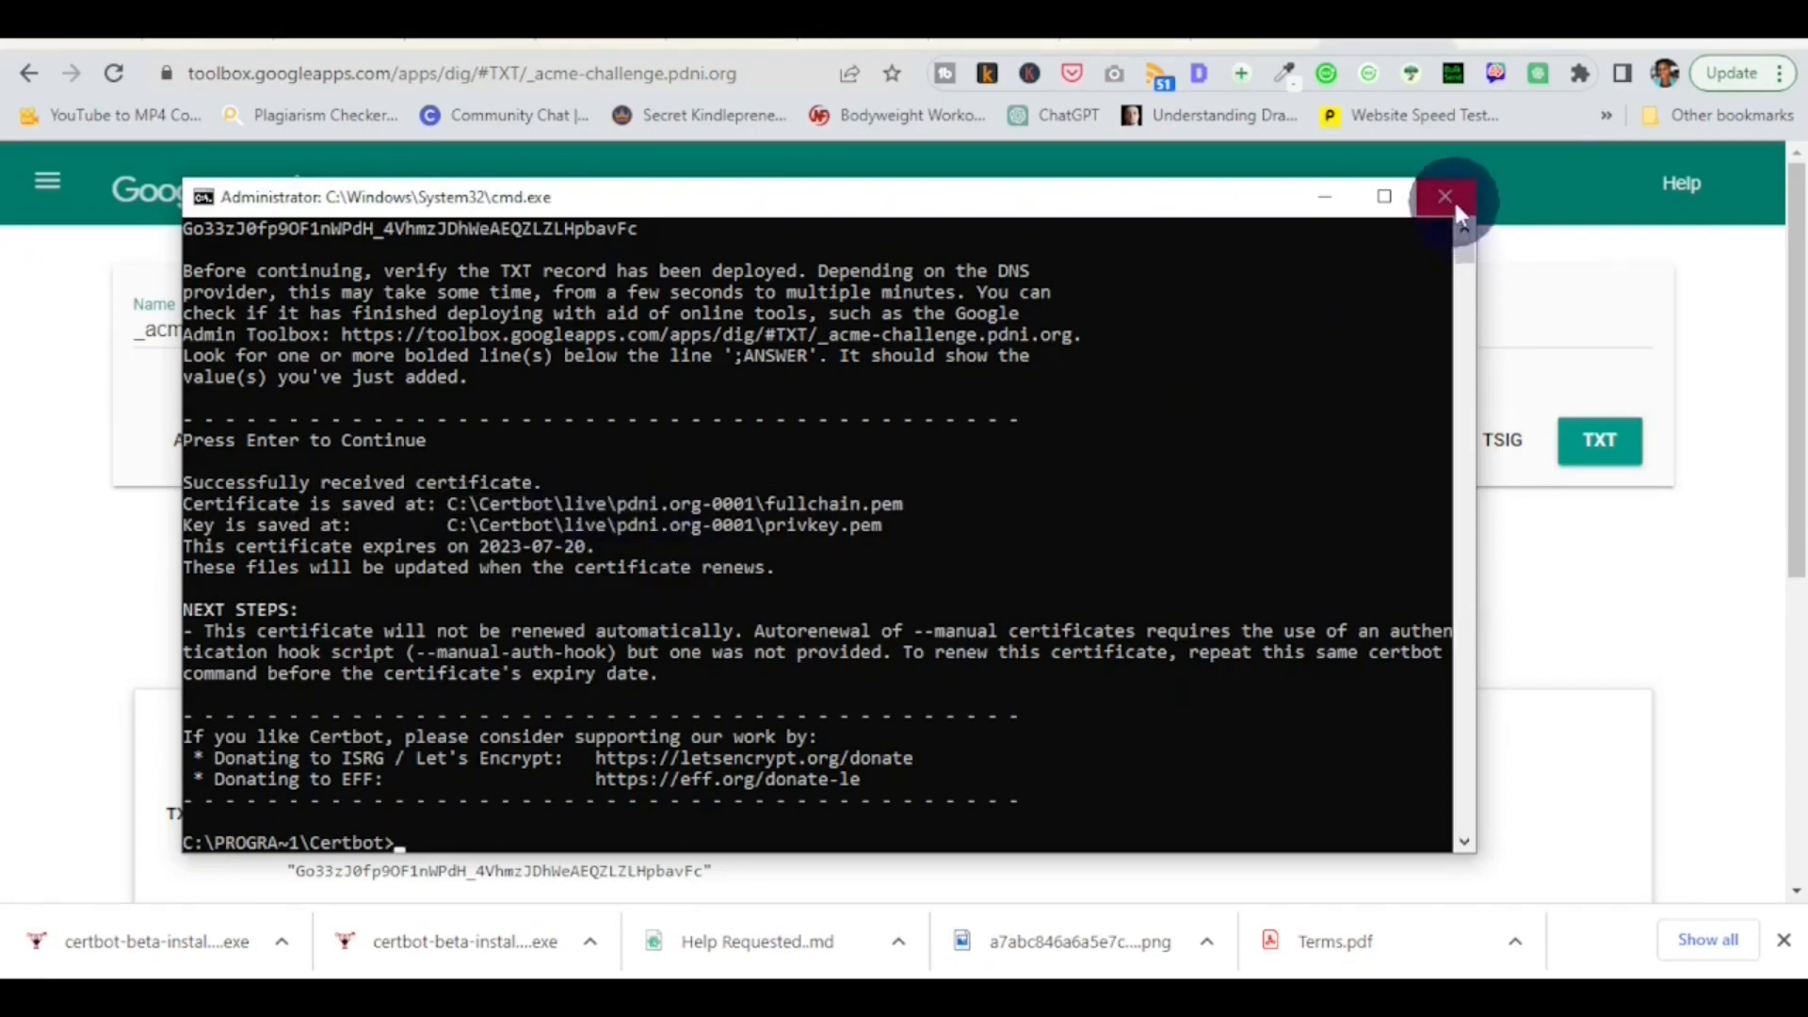
{"action": "left_click", "coordinate": [450, 505]}
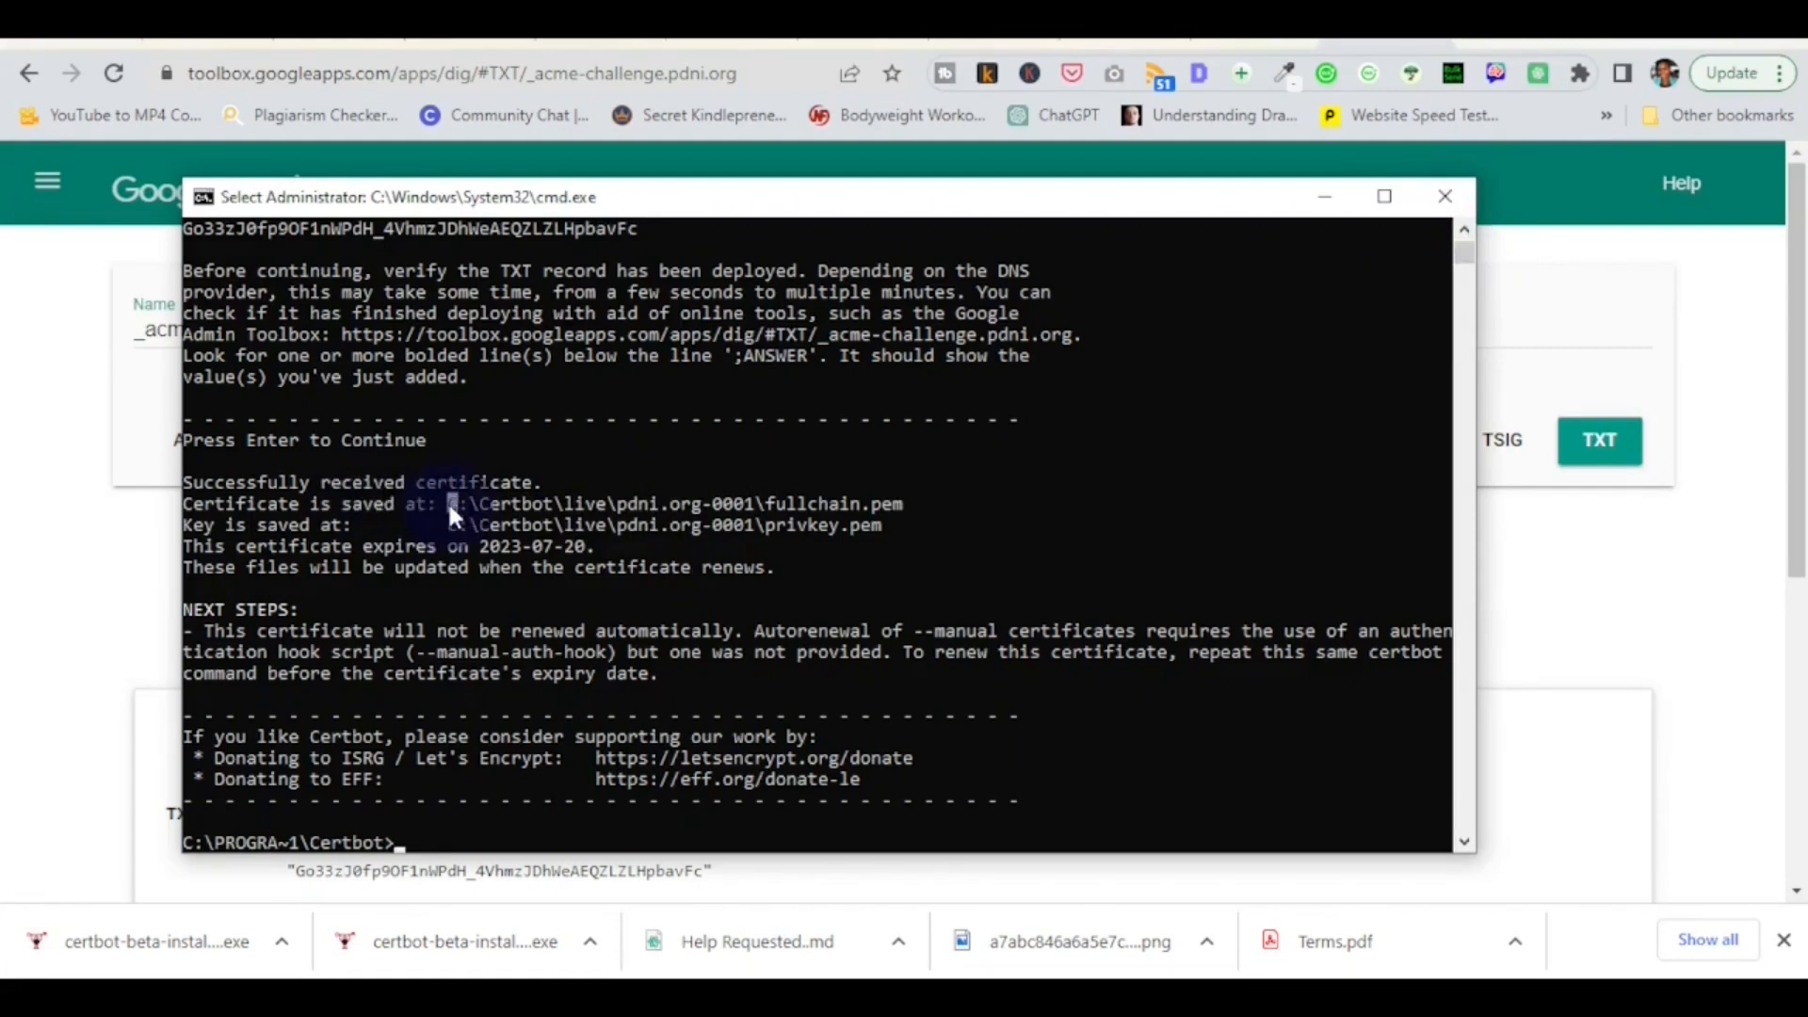
{"action": "right_click", "coordinate": [596, 504]}
{"action": "left_click", "coordinate": [1450, 196]}
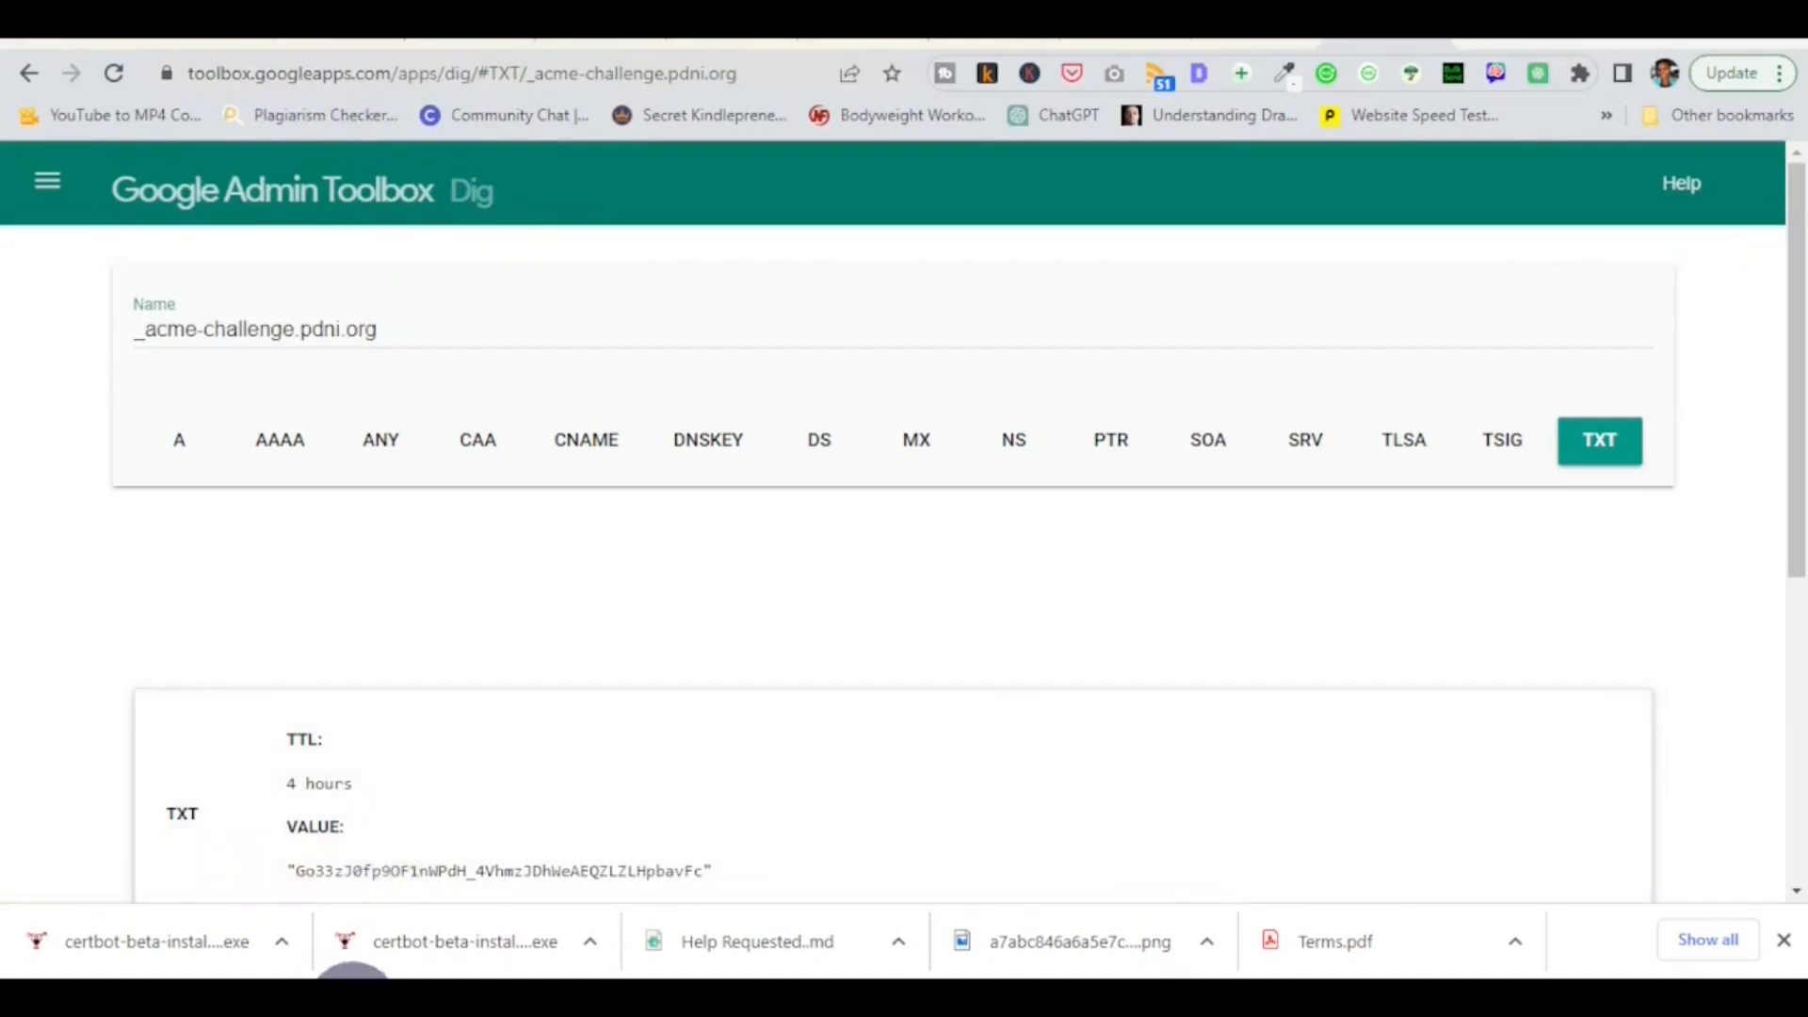
- Switch to File Explorer, go to C:\Certbot\live and open the pdni.org-0001 folder
{"action": "left_click", "coordinate": [230, 975]}
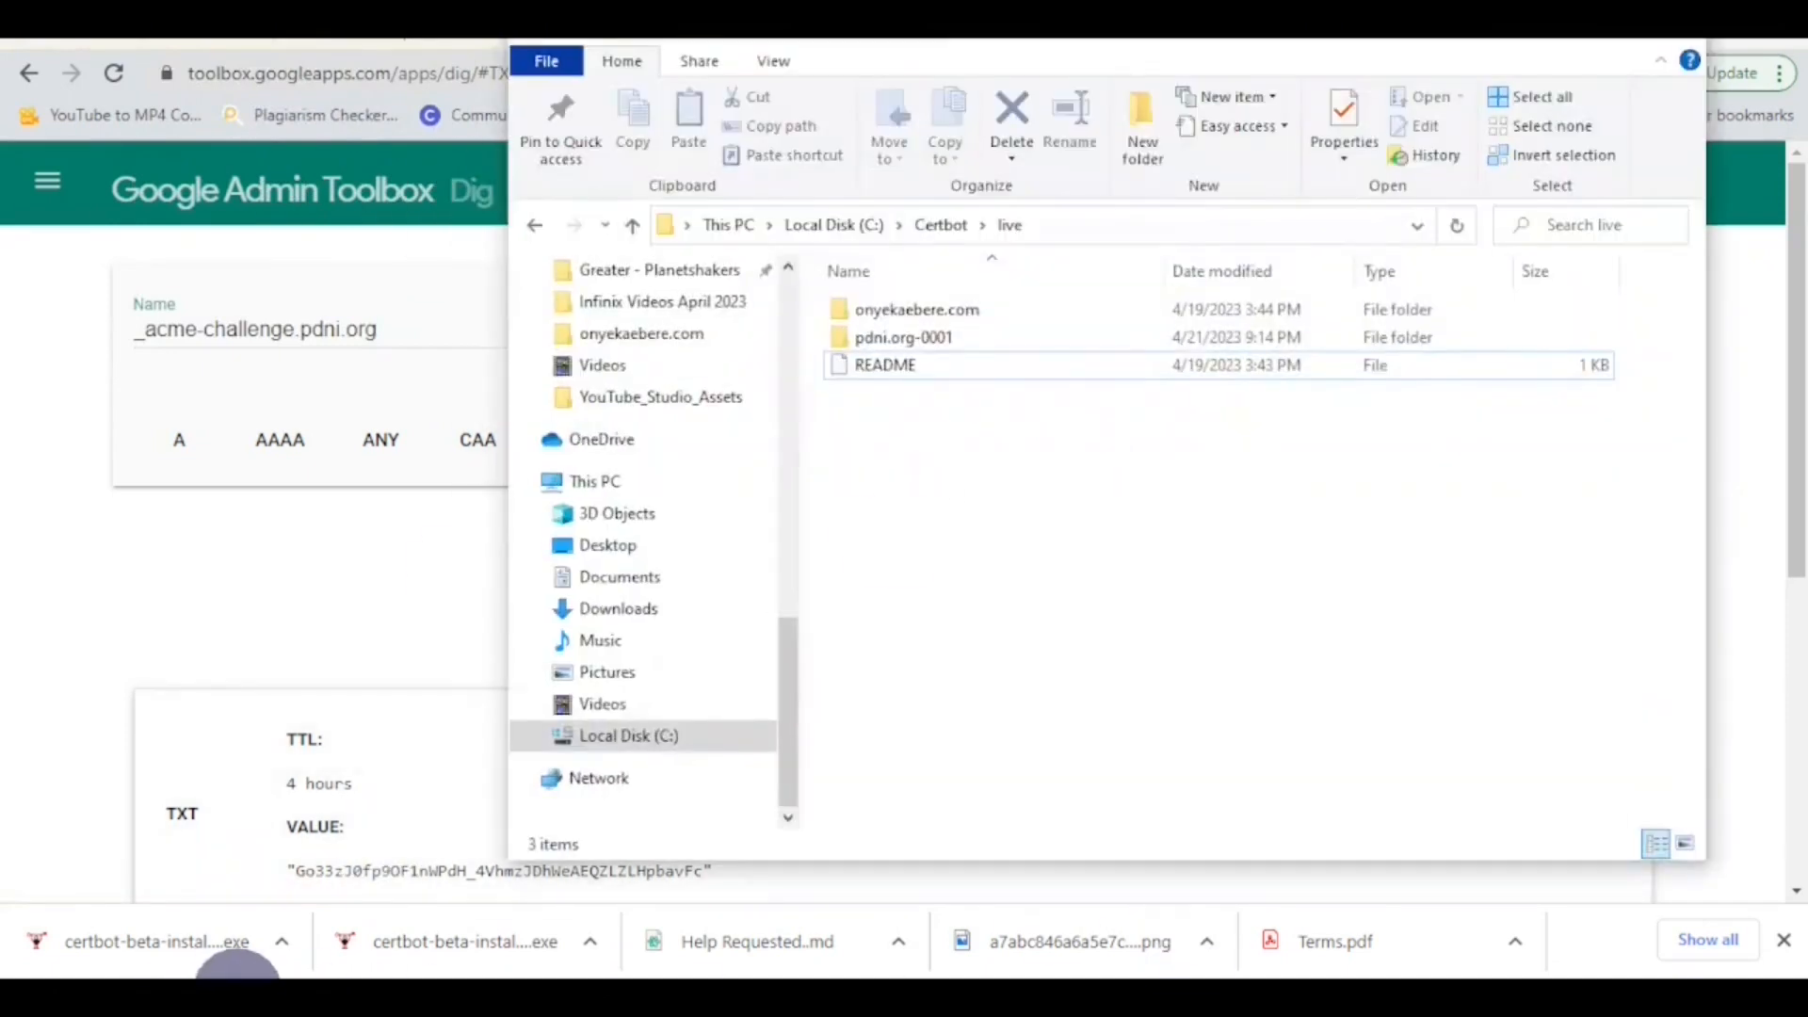
{"action": "left_click", "coordinate": [1096, 224]}
{"action": "right_click", "coordinate": [1094, 225]}
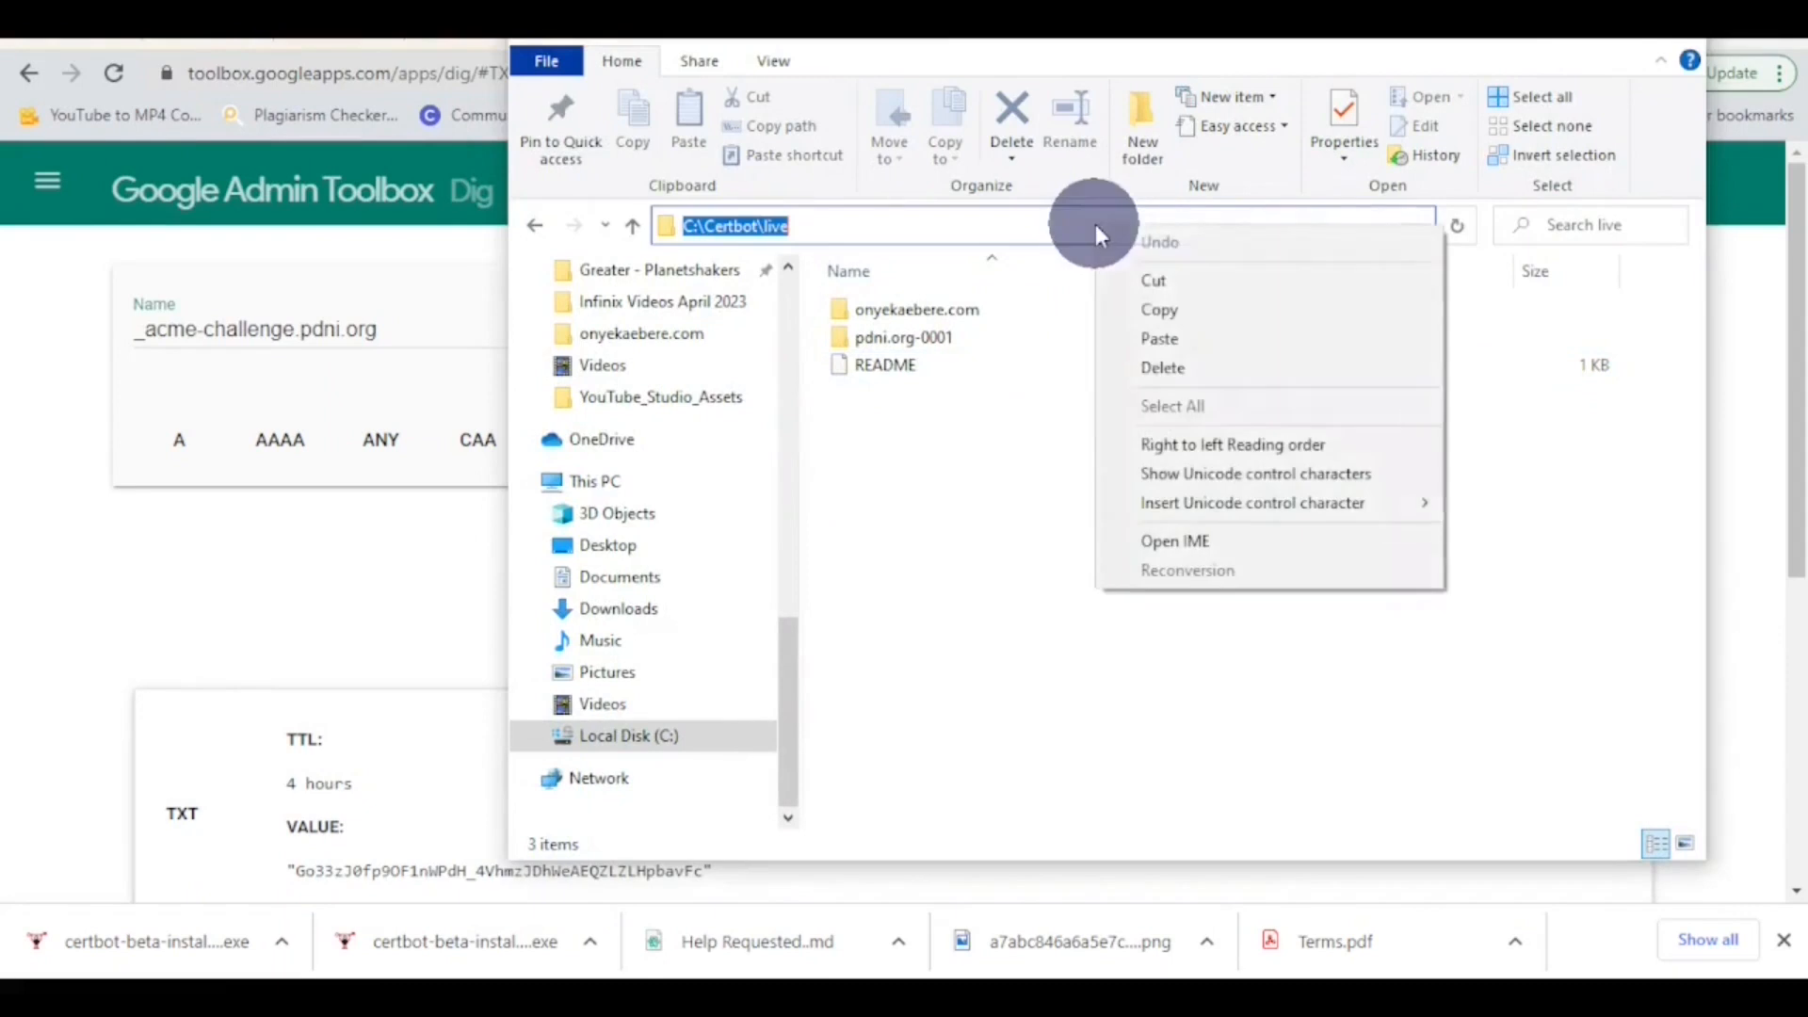
{"action": "left_click", "coordinate": [1166, 339]}
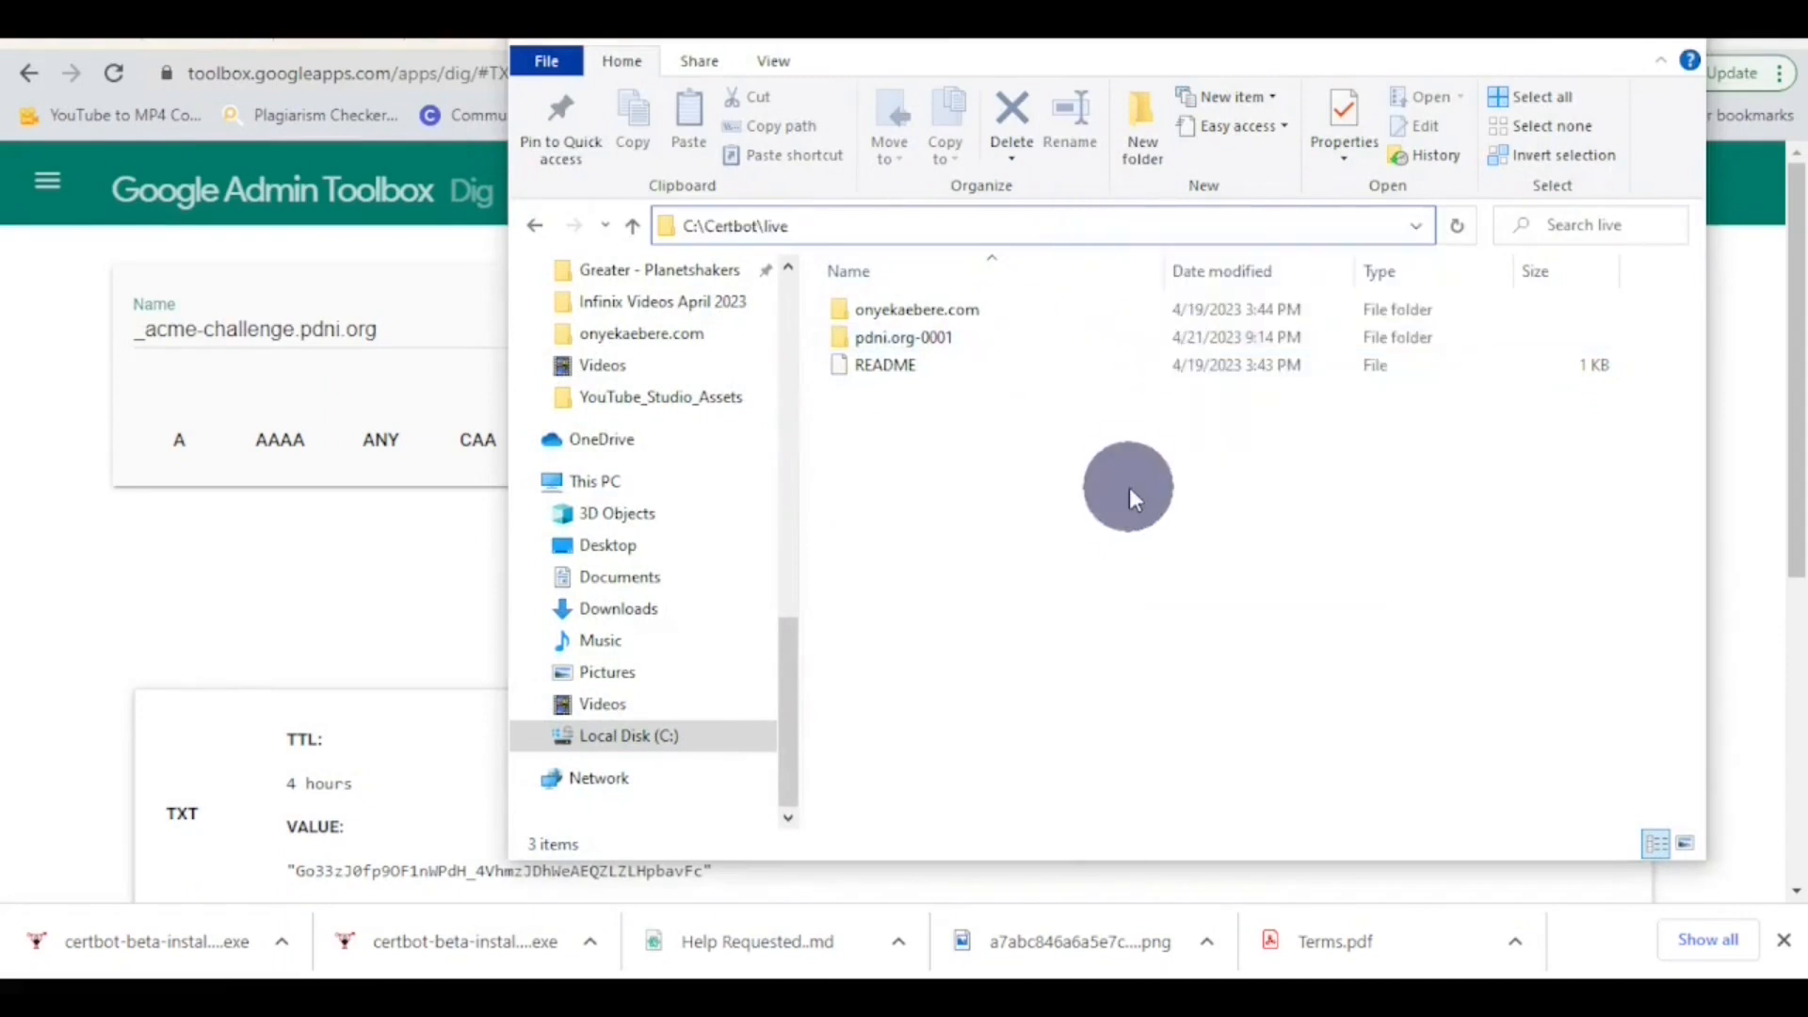
{"action": "left_click", "coordinate": [921, 337]}
{"action": "double_click", "coordinate": [921, 337]}
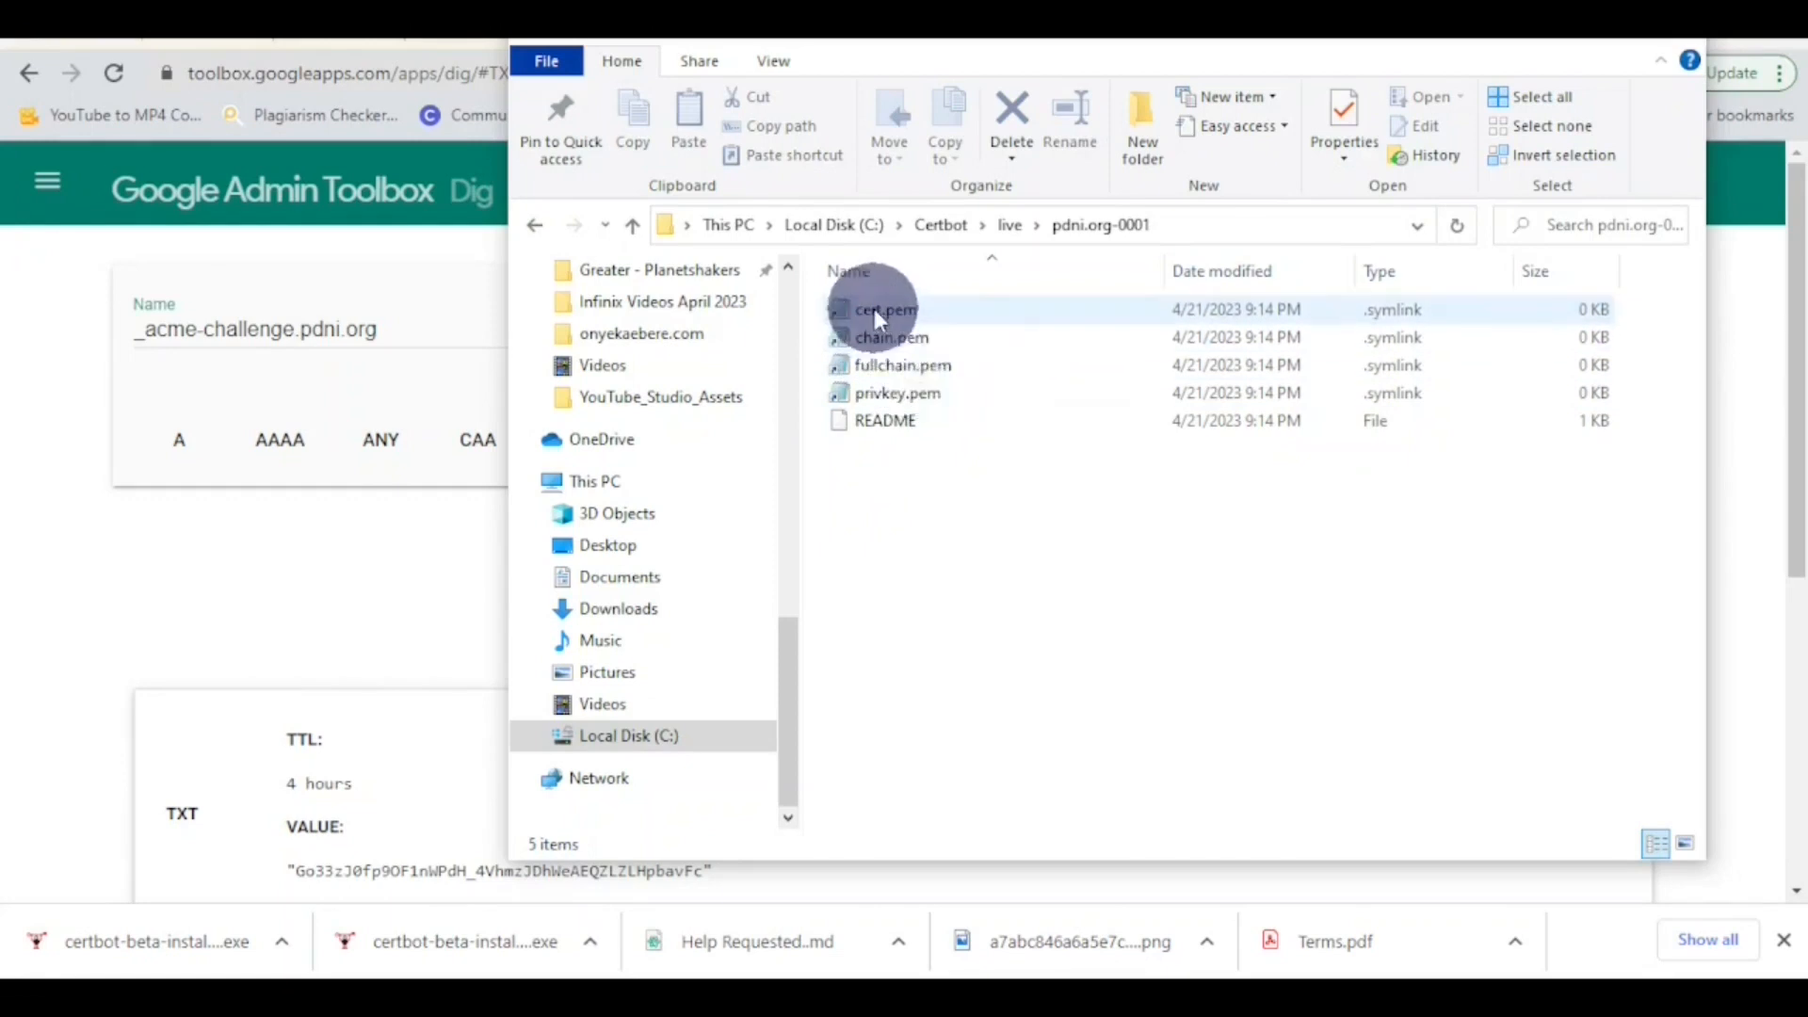
- Open cert.pem in Notepad and copy its entire text, including the BEGIN and END CERTIFICATE lines
{"action": "left_click", "coordinate": [846, 317]}
{"action": "right_click", "coordinate": [847, 319]}
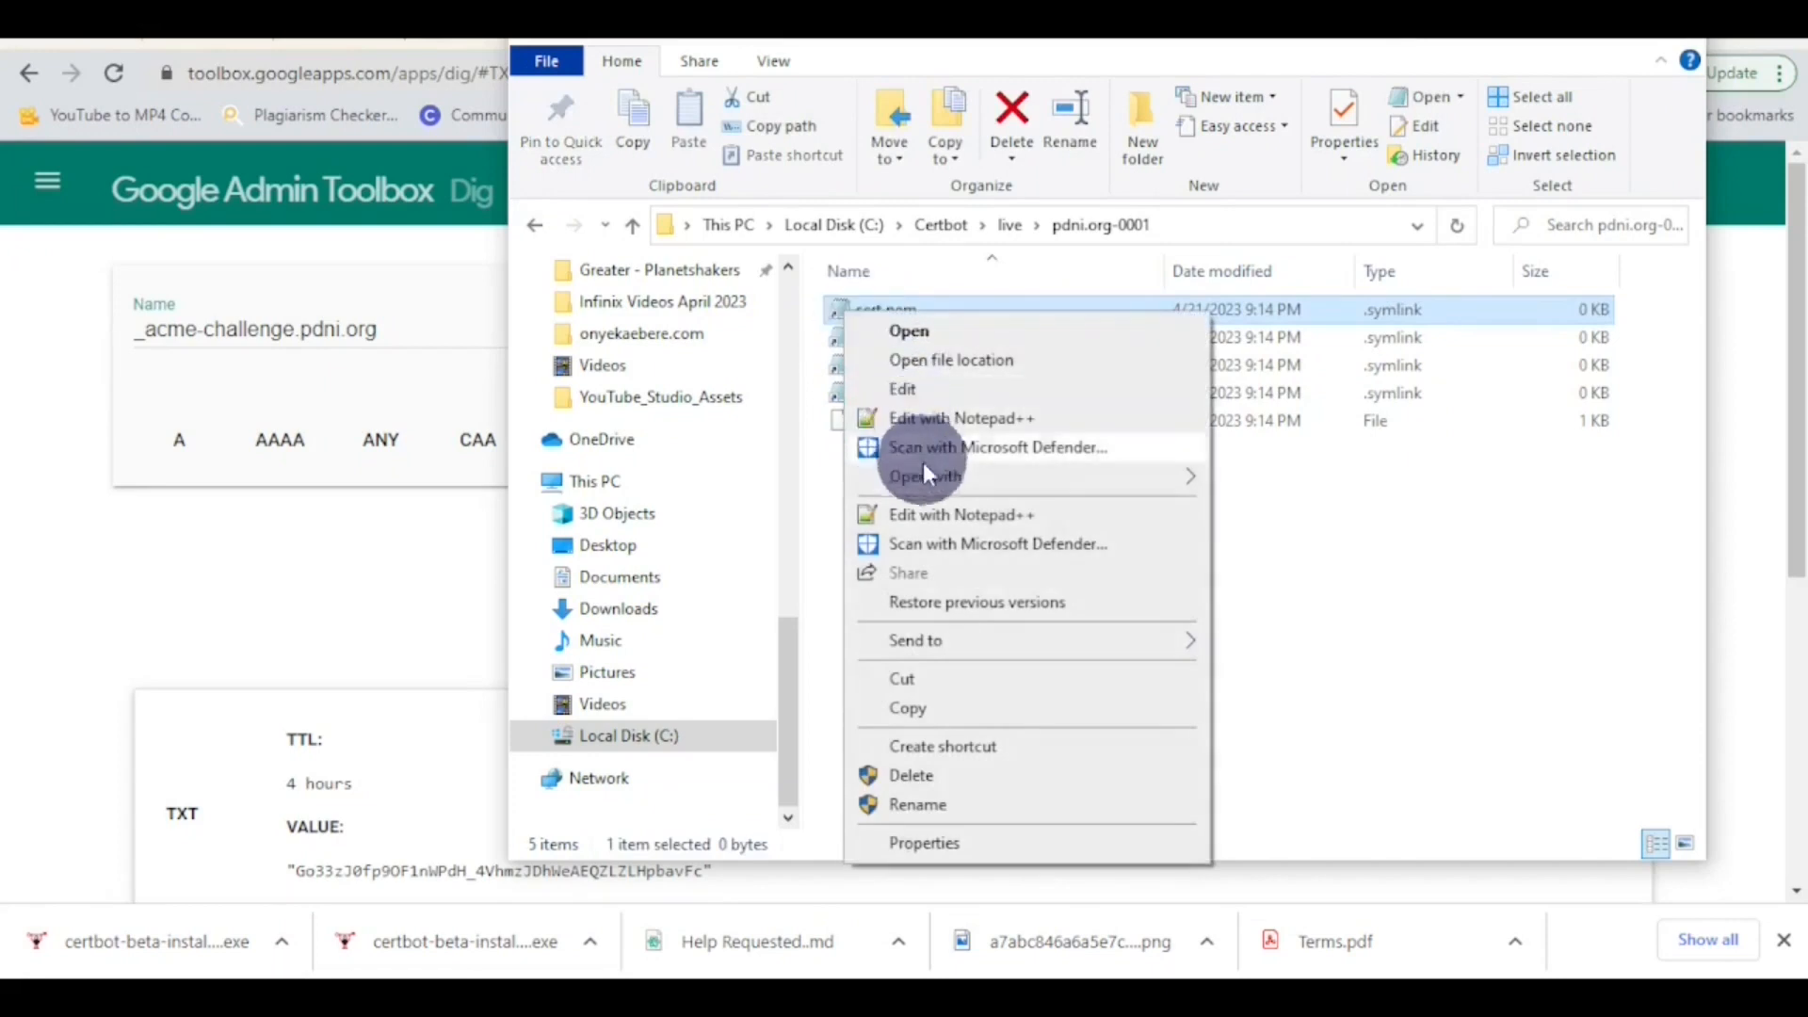
{"action": "mouse_move", "coordinate": [933, 475]}
{"action": "left_click", "coordinate": [1301, 506]}
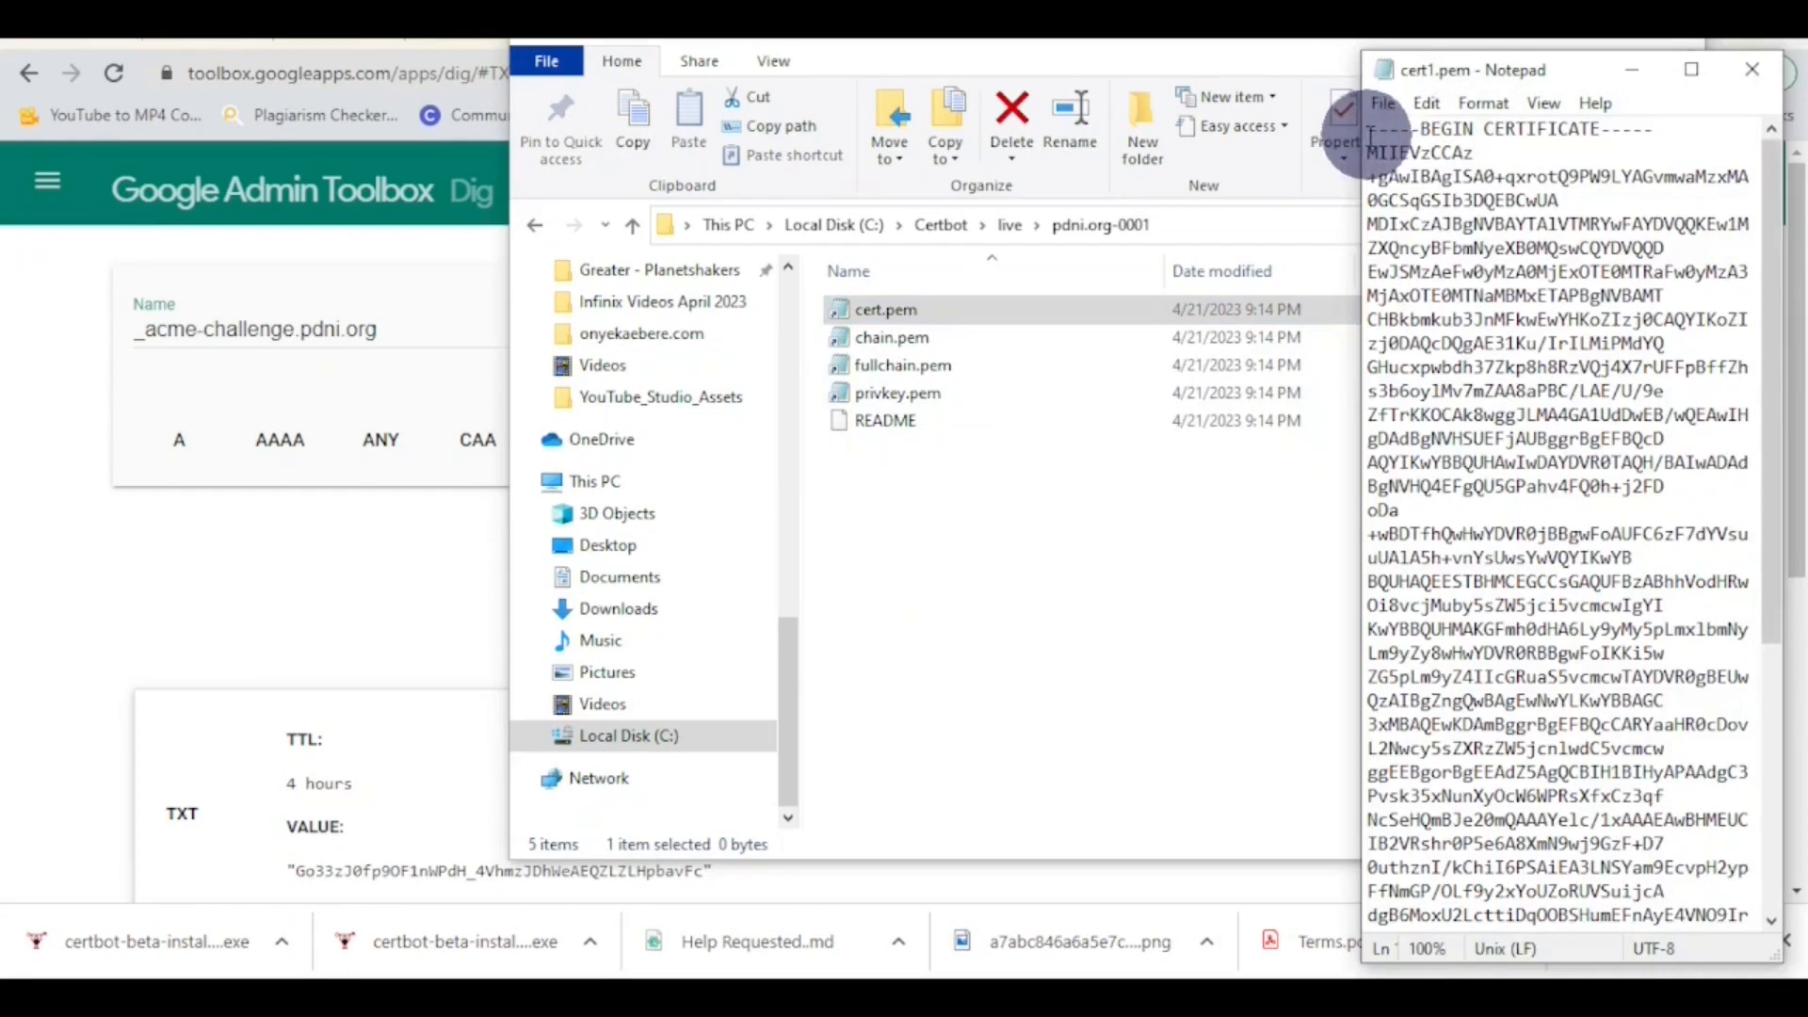
{"action": "left_click_drag", "start_coordinate": [1367, 129], "coordinate": [1643, 913]}
{"action": "right_click", "coordinate": [1460, 274]}
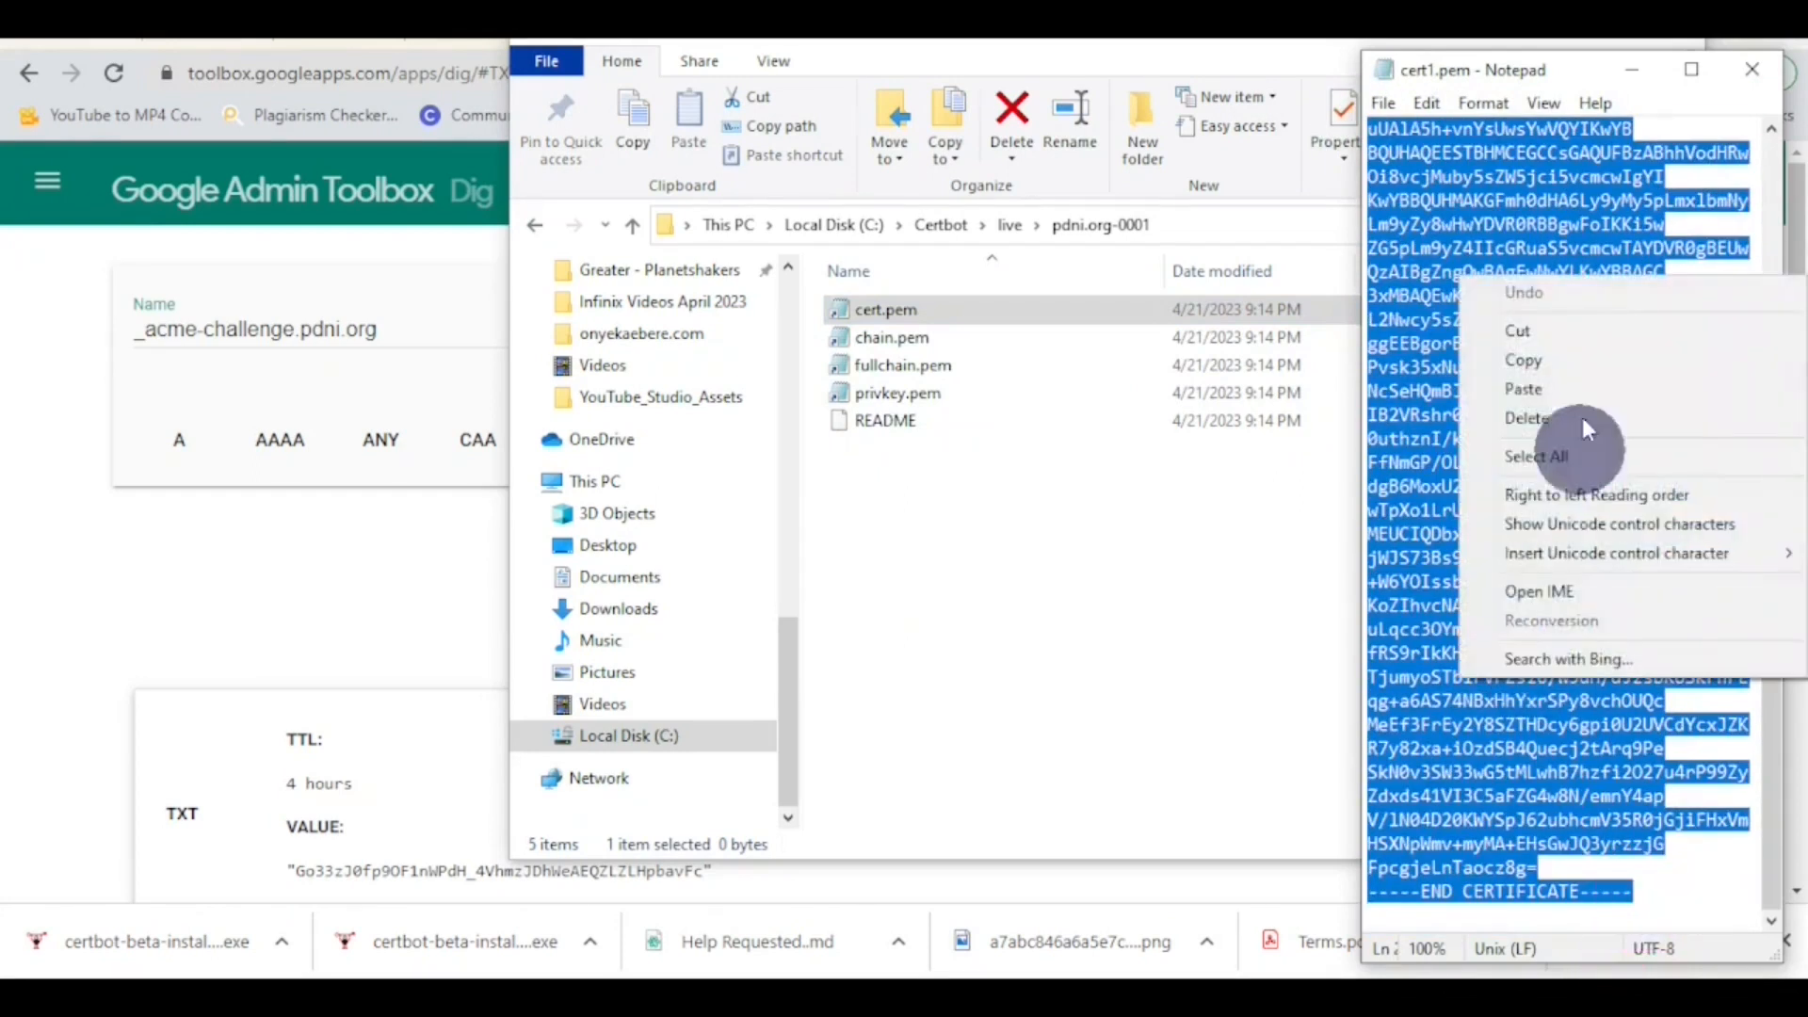
{"action": "left_click", "coordinate": [1559, 360]}
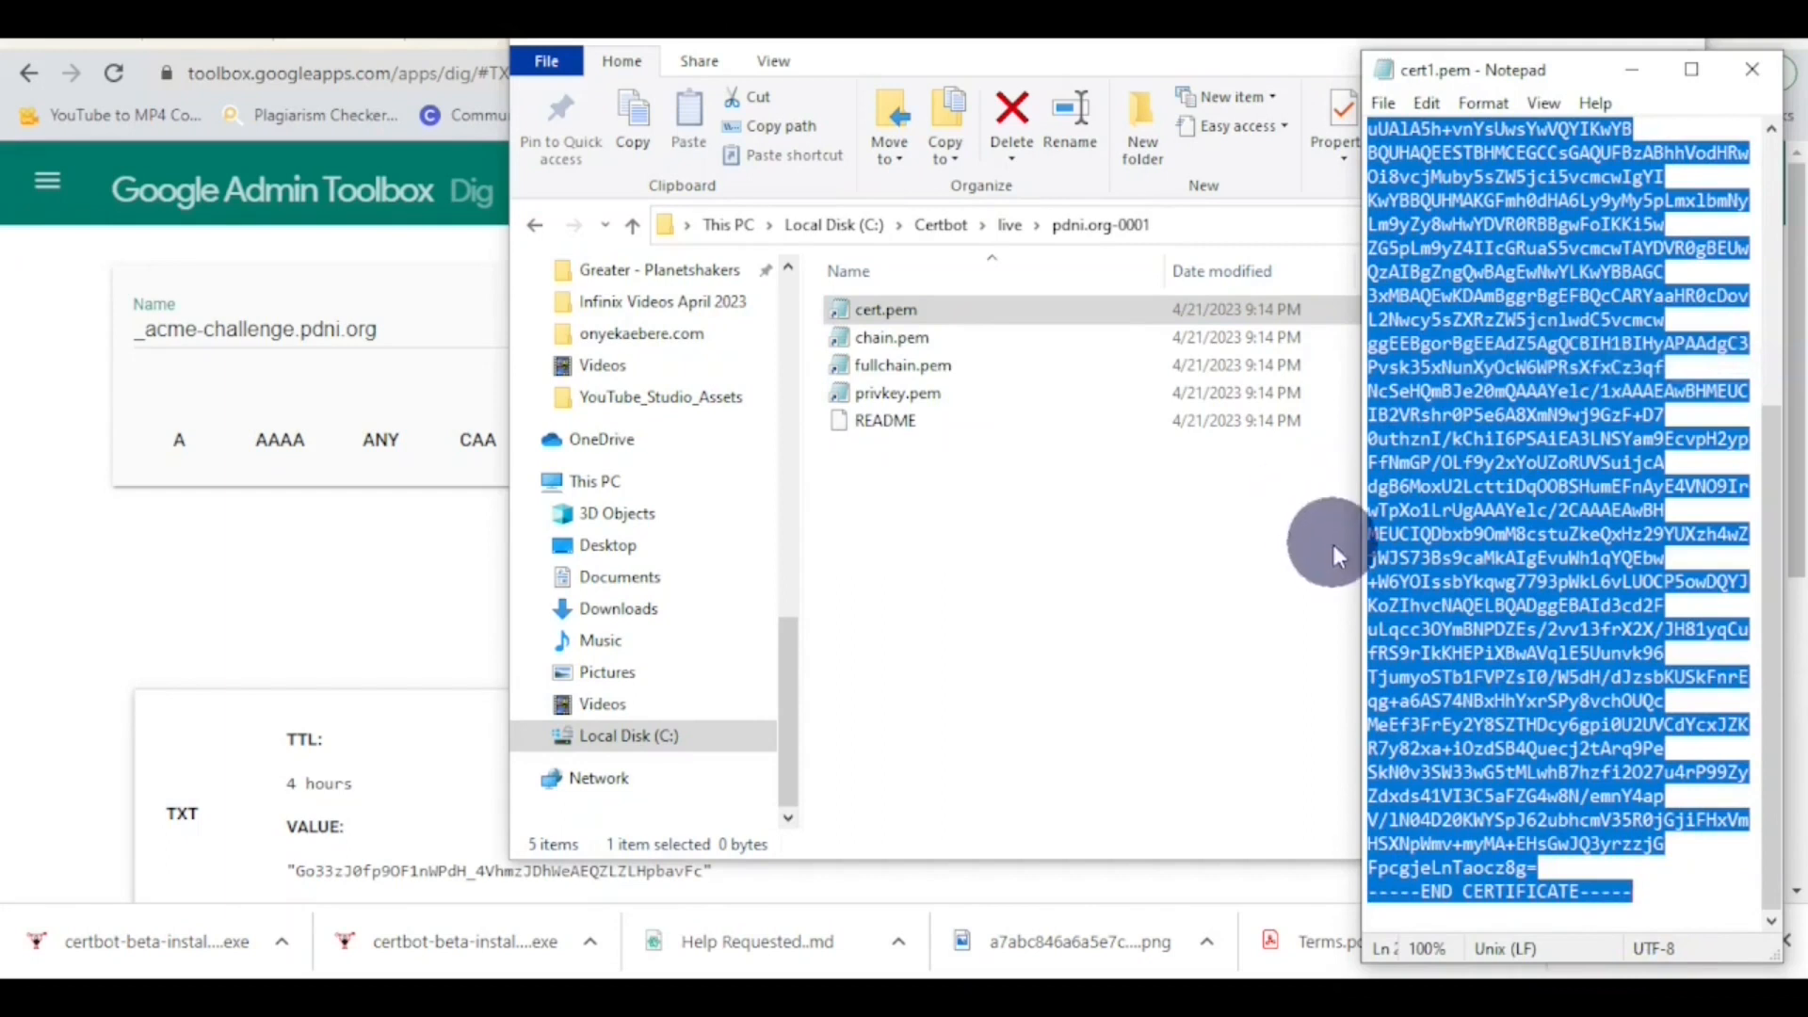
- Switch back to cPanel in the browser, return to its home page and open SSL/TLS in the Security section
{"action": "left_click", "coordinate": [126, 599]}
{"action": "left_click", "coordinate": [845, 43]}
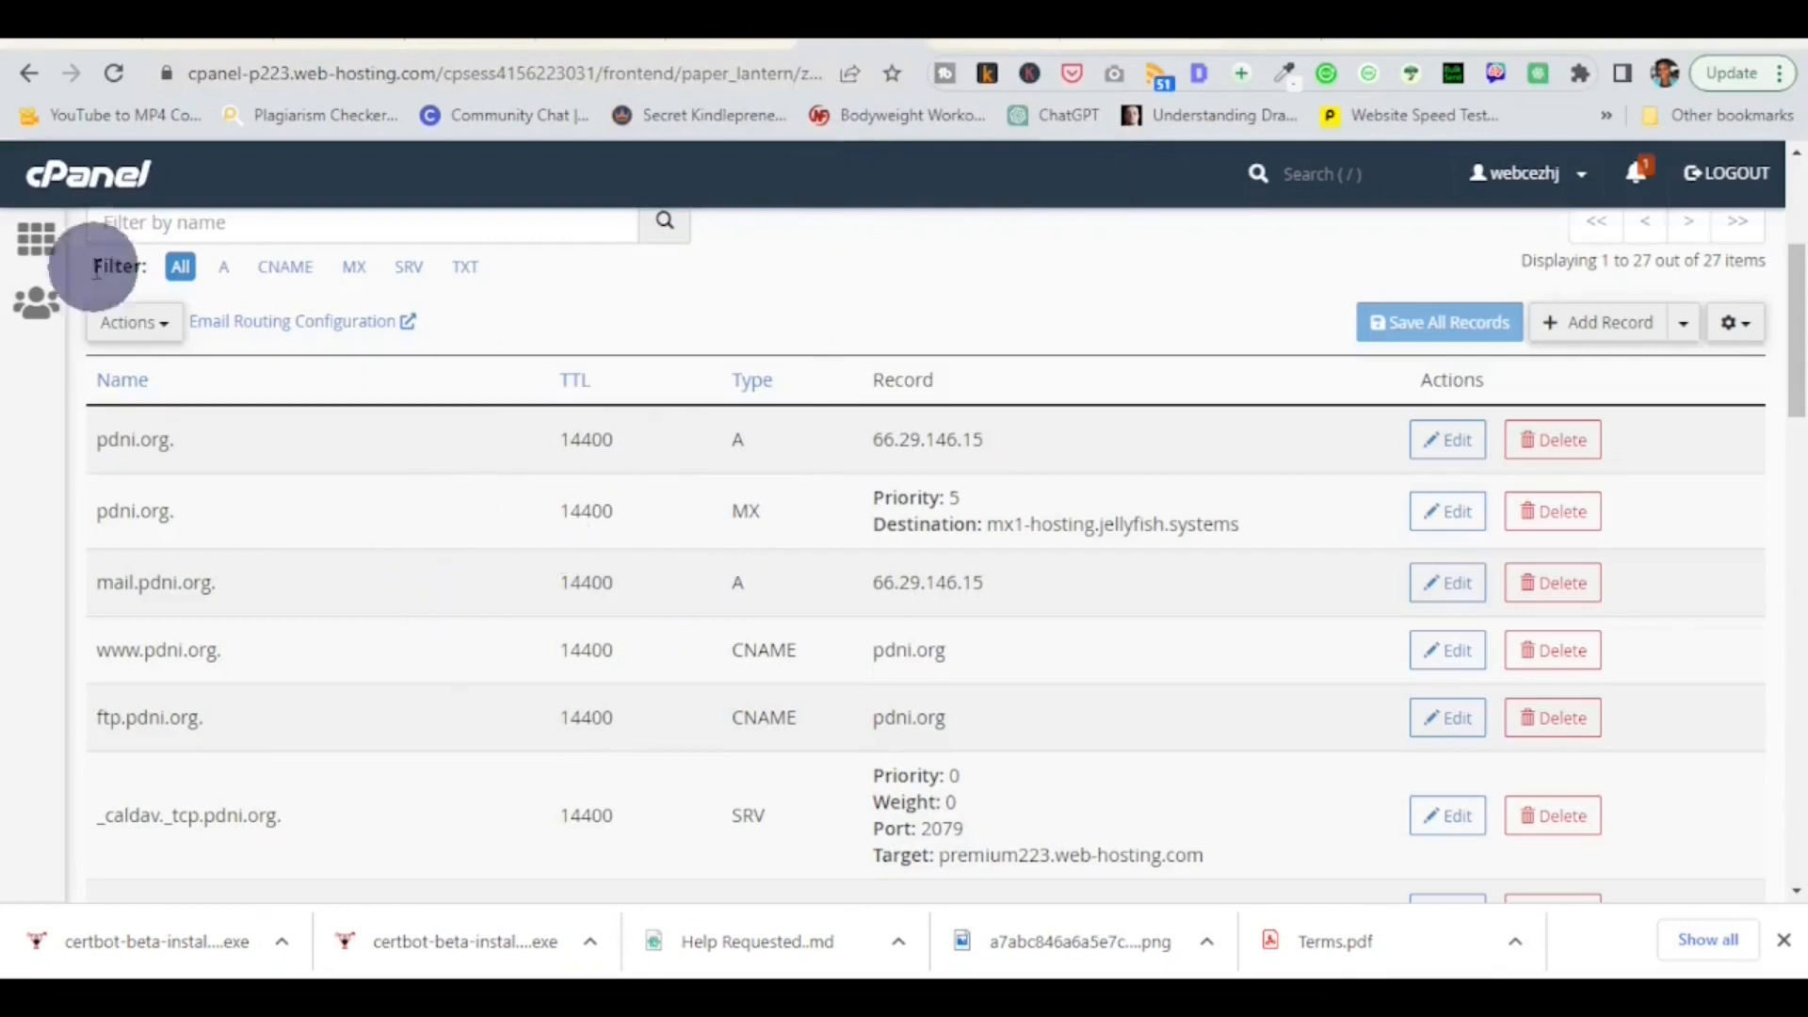
{"action": "left_click", "coordinate": [58, 252]}
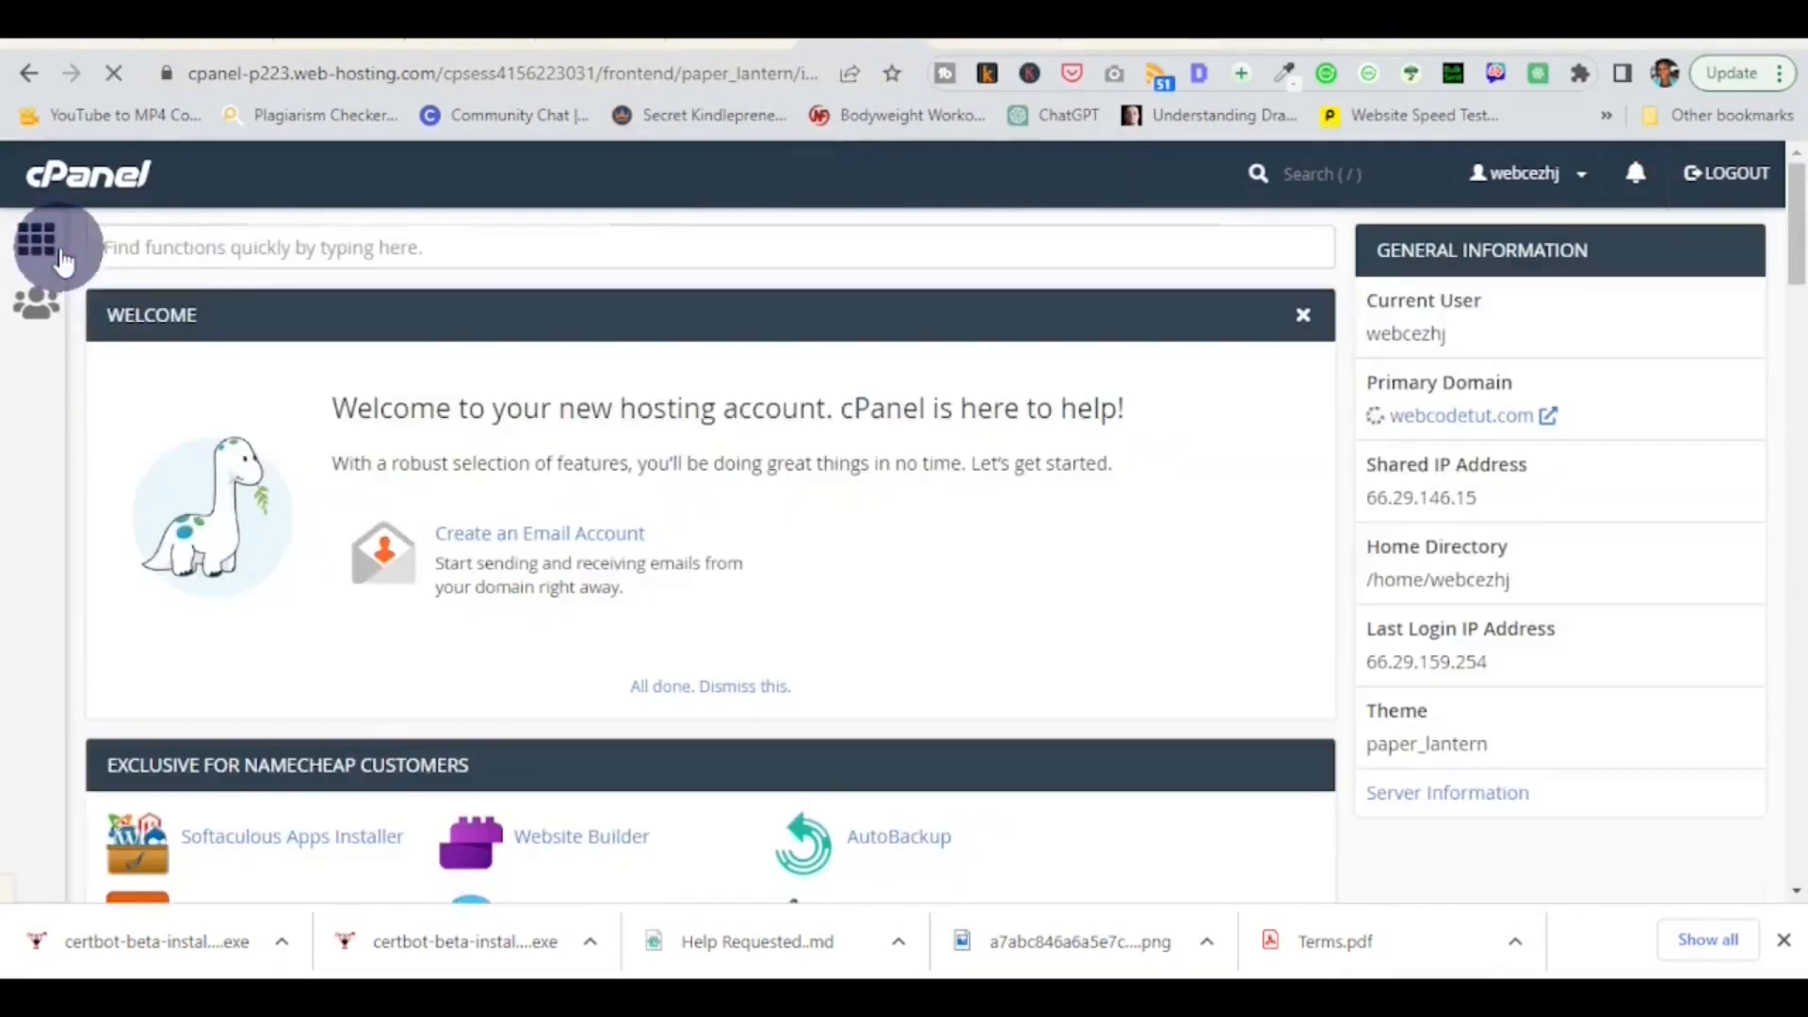
{"action": "left_click_drag", "start_coordinate": [1798, 262], "coordinate": [1799, 459]}
{"action": "left_click", "coordinate": [231, 475]}
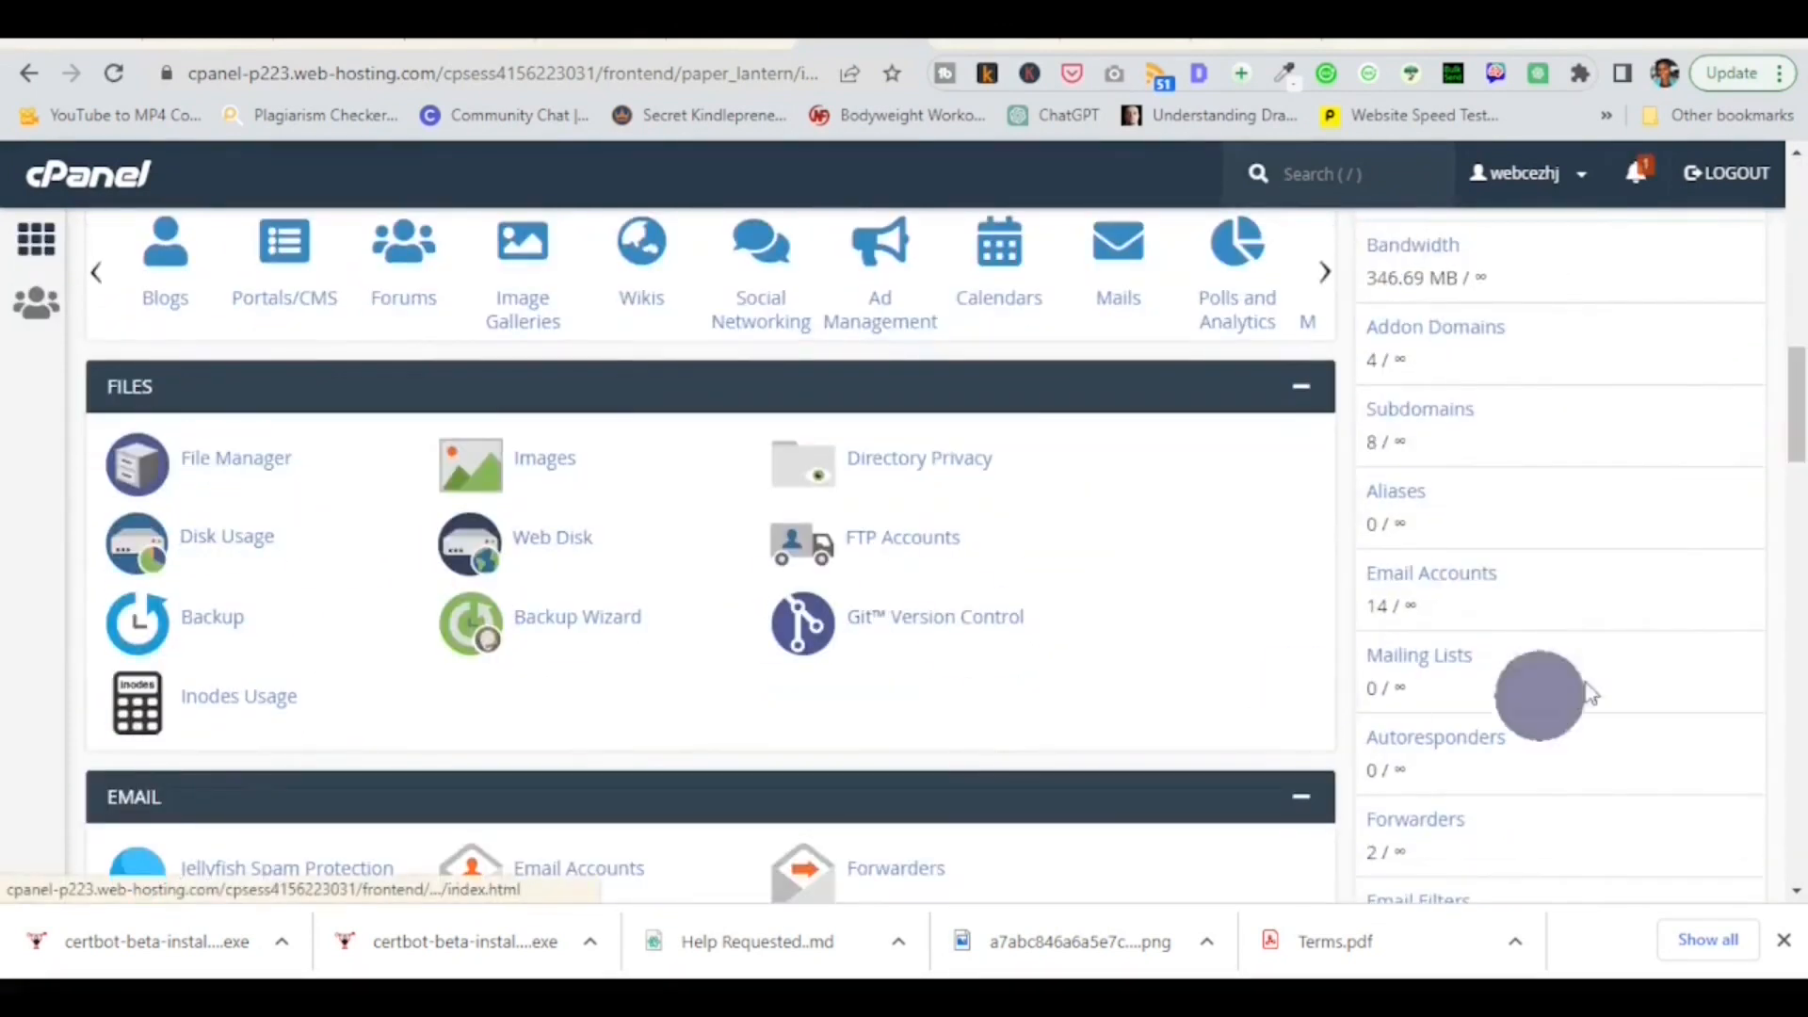
{"action": "left_click", "coordinate": [1799, 462]}
{"action": "left_click_drag", "start_coordinate": [1799, 461], "coordinate": [1799, 692]}
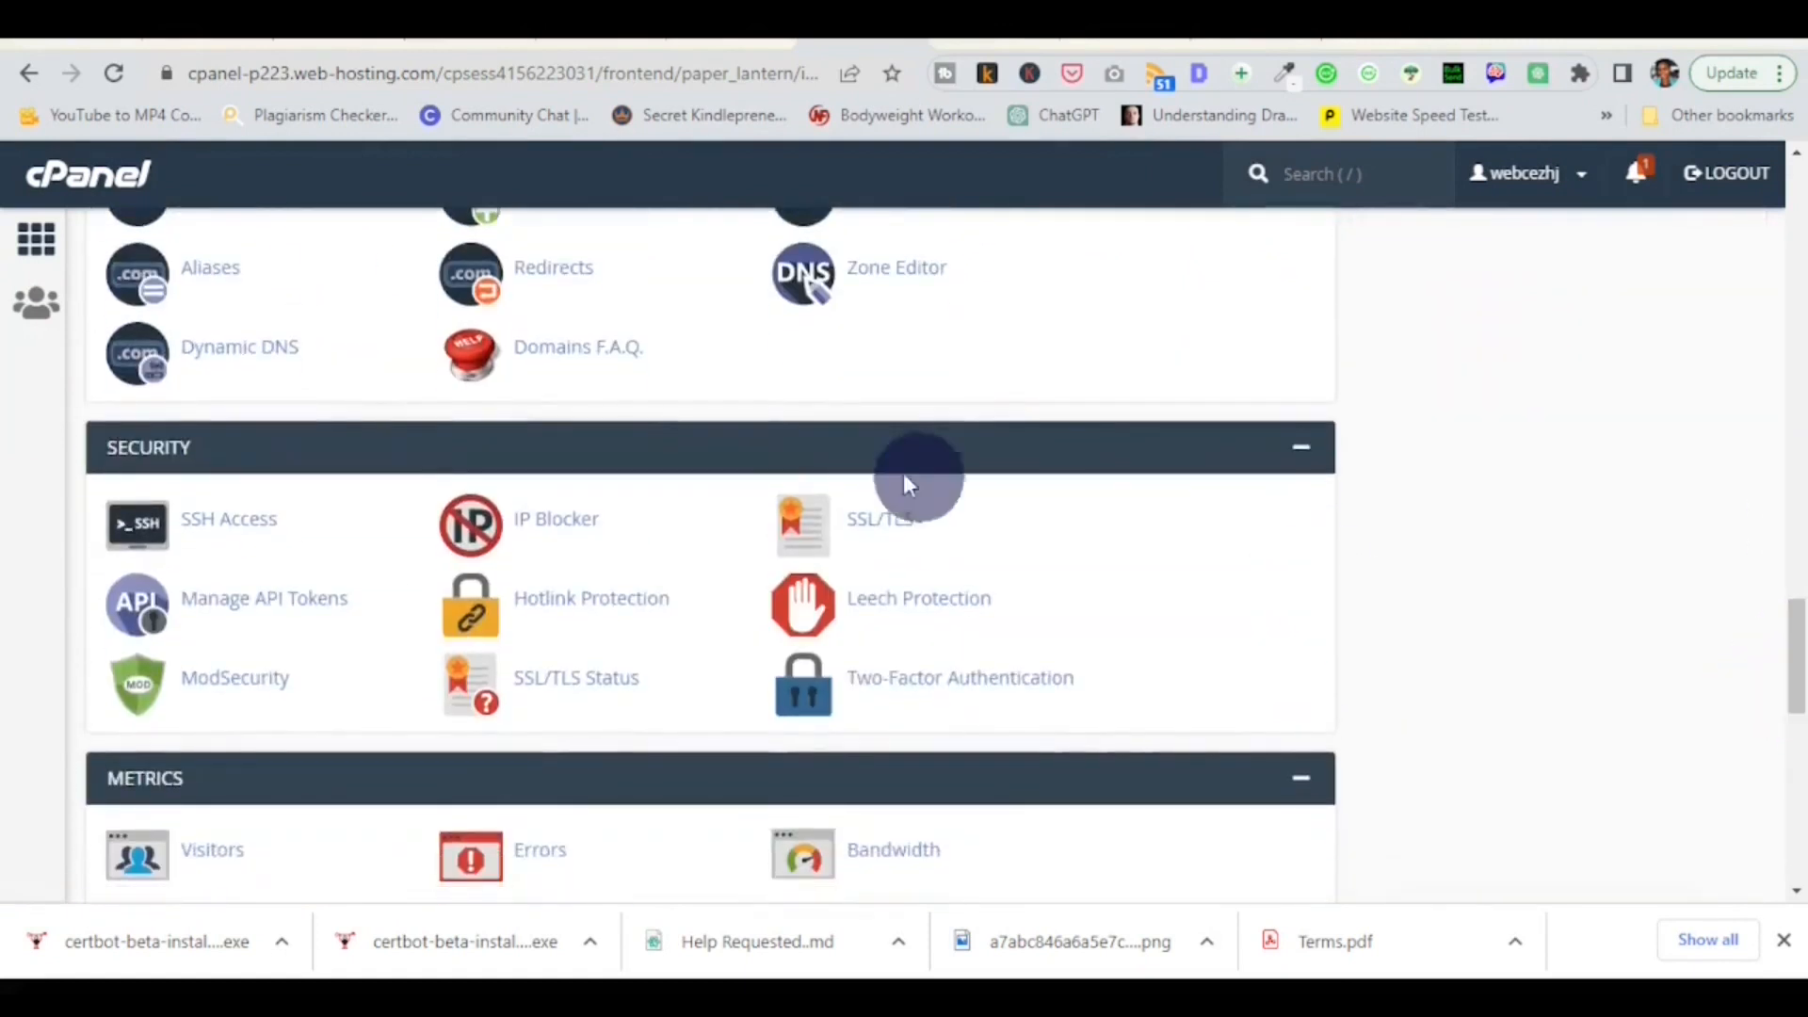
{"action": "left_click", "coordinate": [872, 532]}
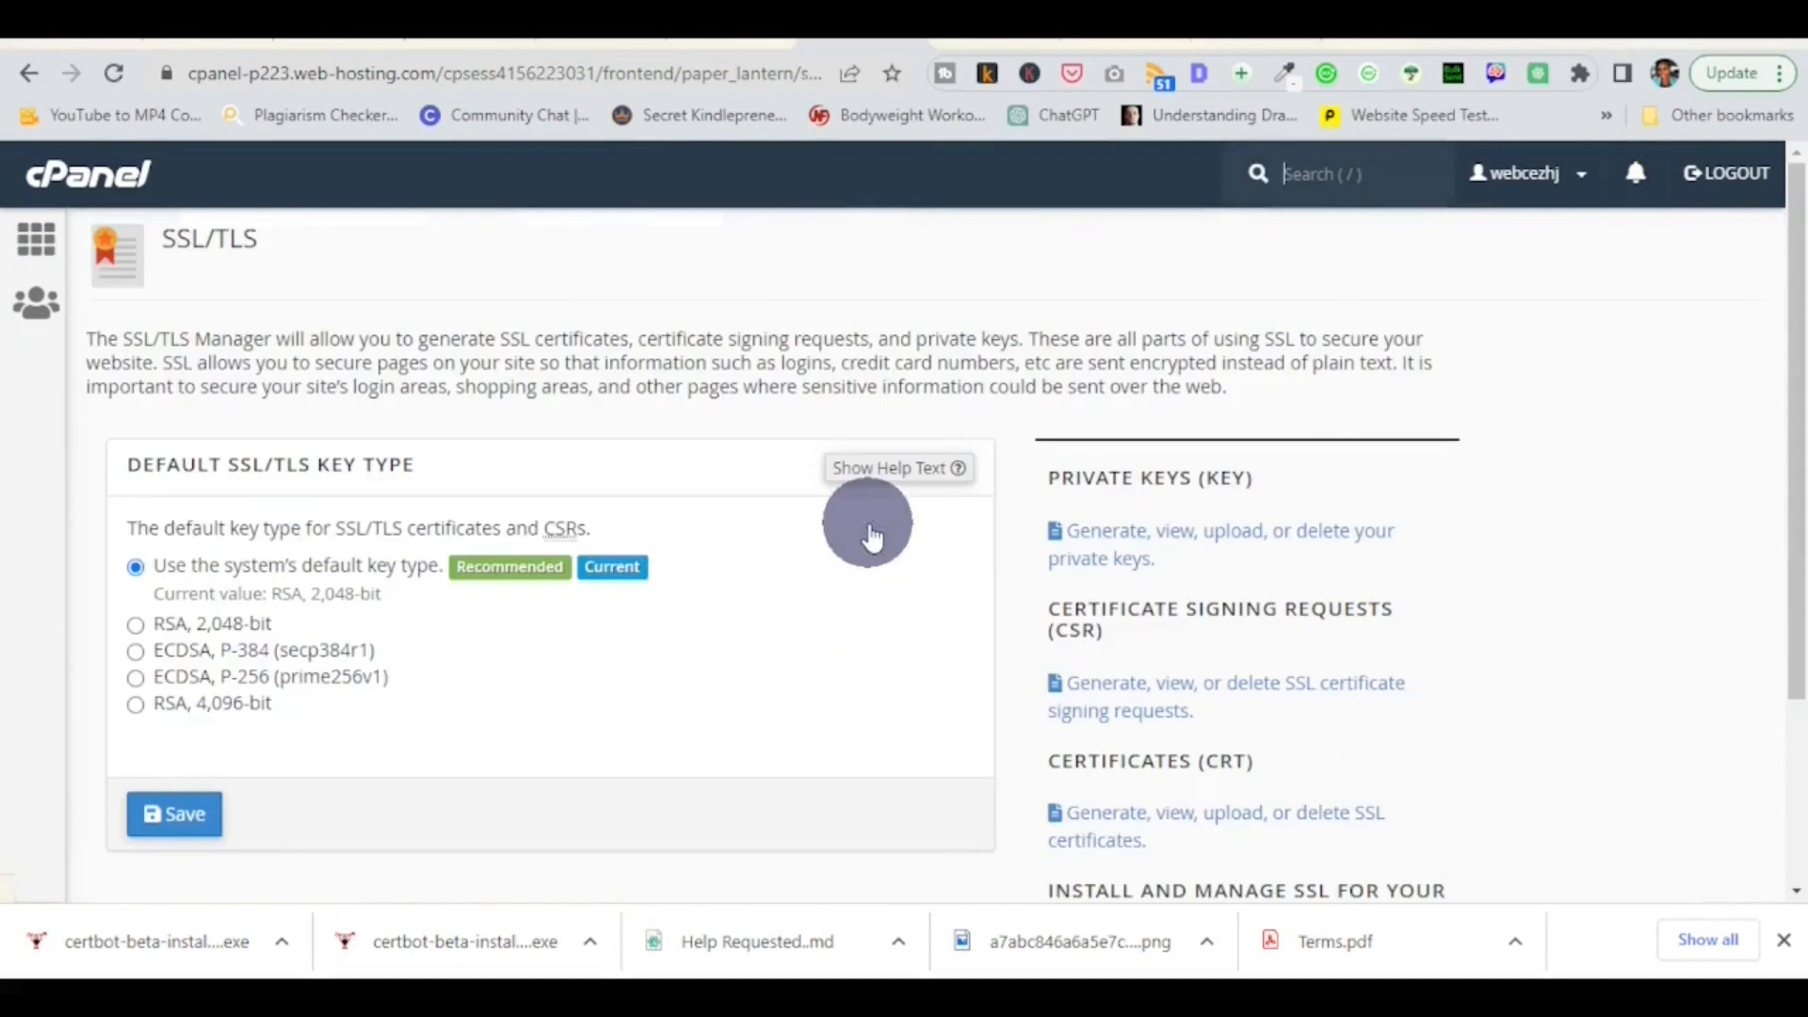
- Open the Manage SSL sites page and choose pdni.org as the domain in the certificate installation form
{"action": "left_click_drag", "start_coordinate": [1796, 386], "coordinate": [1796, 662]}
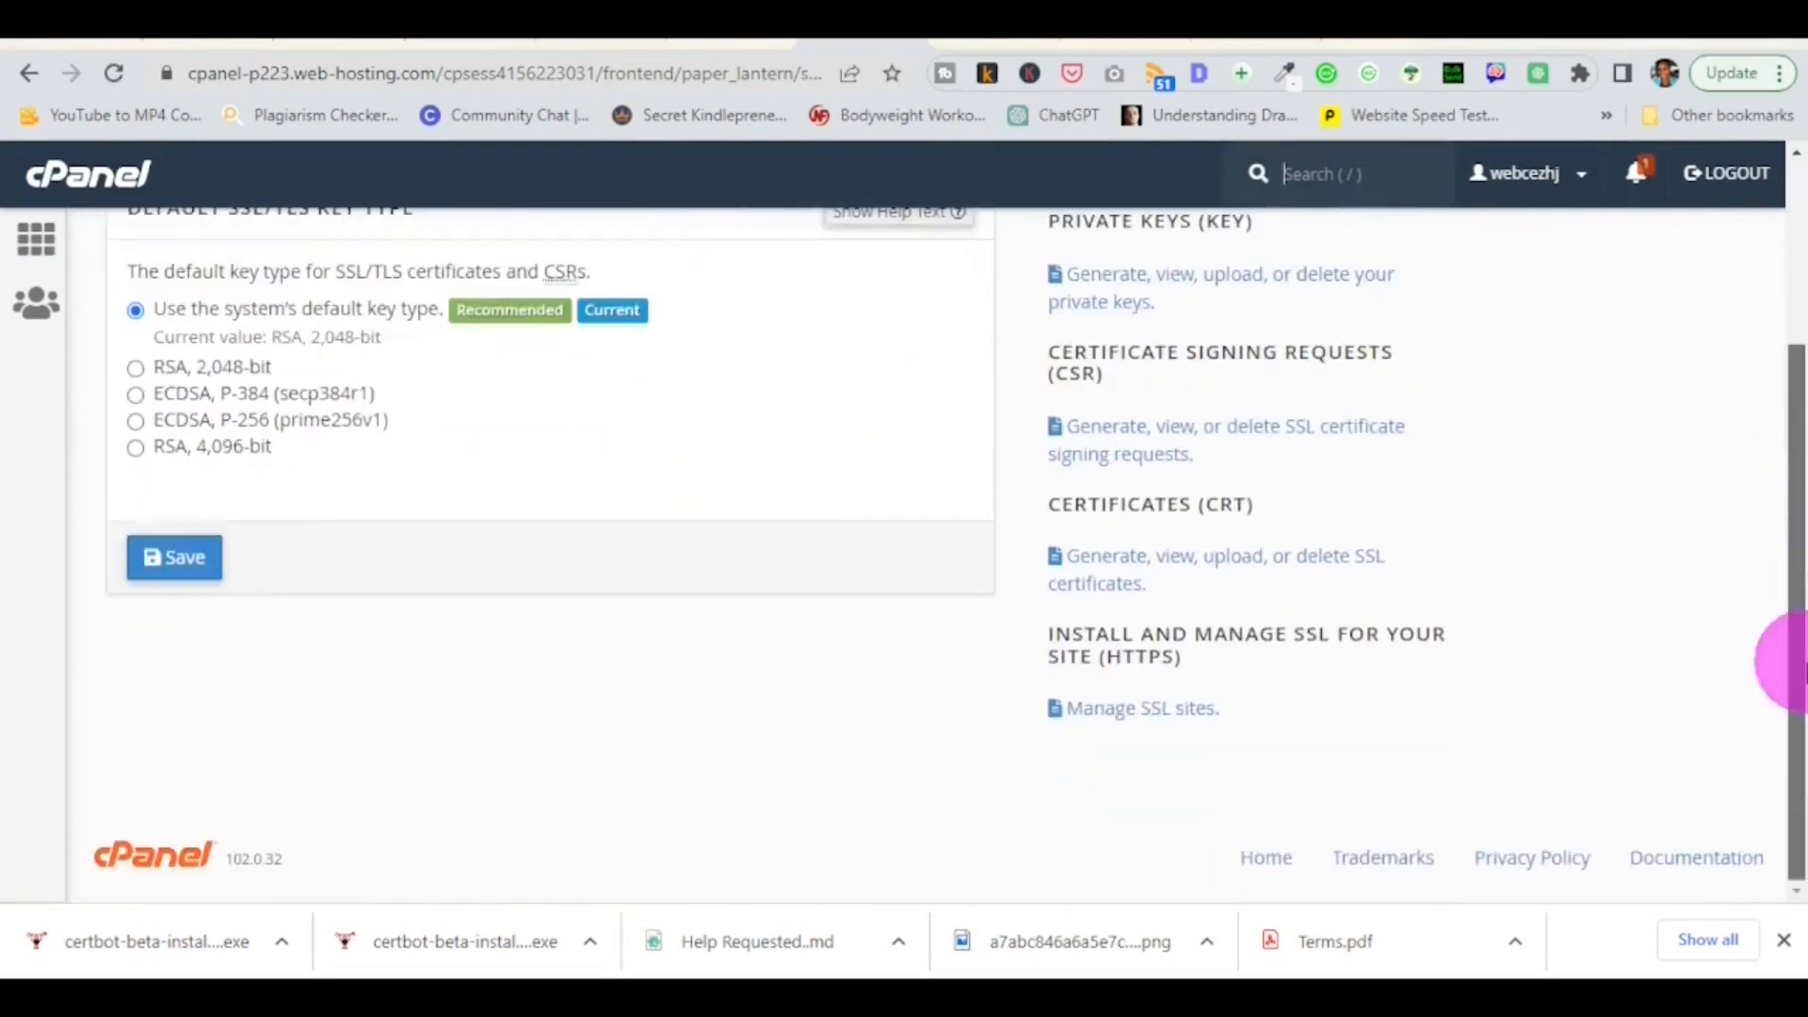
{"action": "left_click", "coordinate": [1114, 724]}
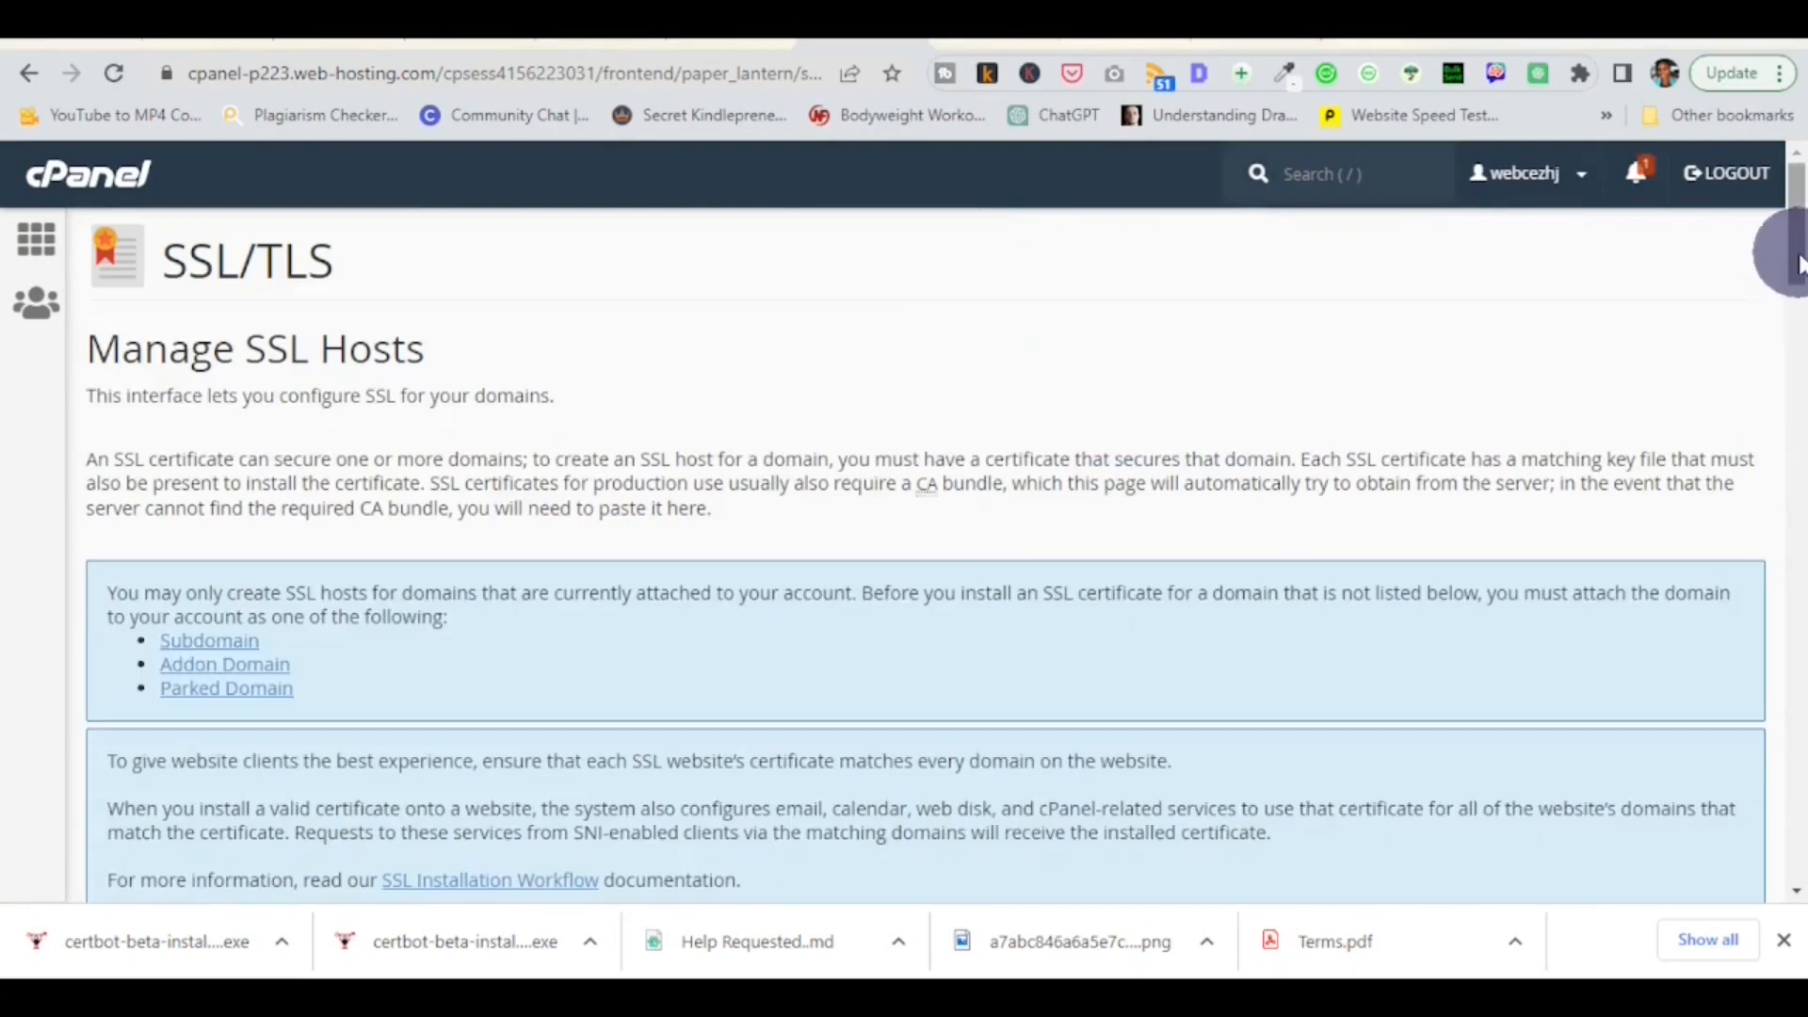
{"action": "left_click_drag", "start_coordinate": [1799, 263], "coordinate": [1799, 733]}
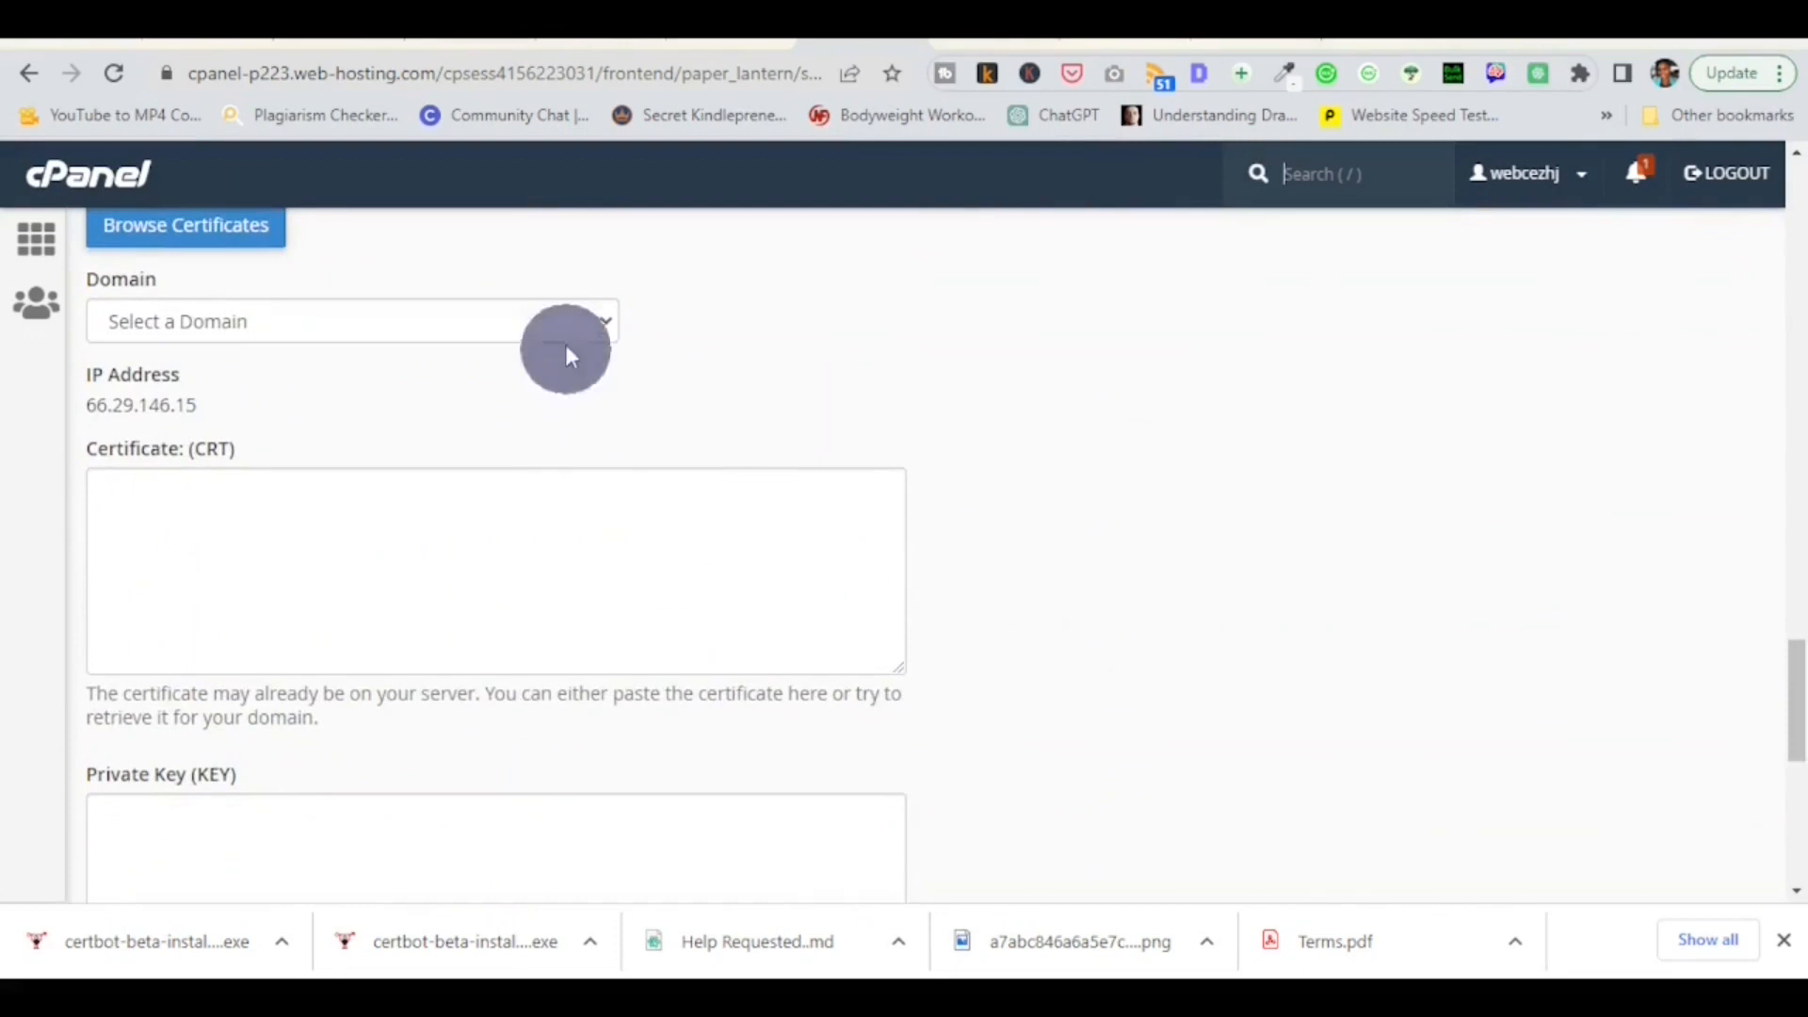
{"action": "left_click", "coordinate": [586, 325]}
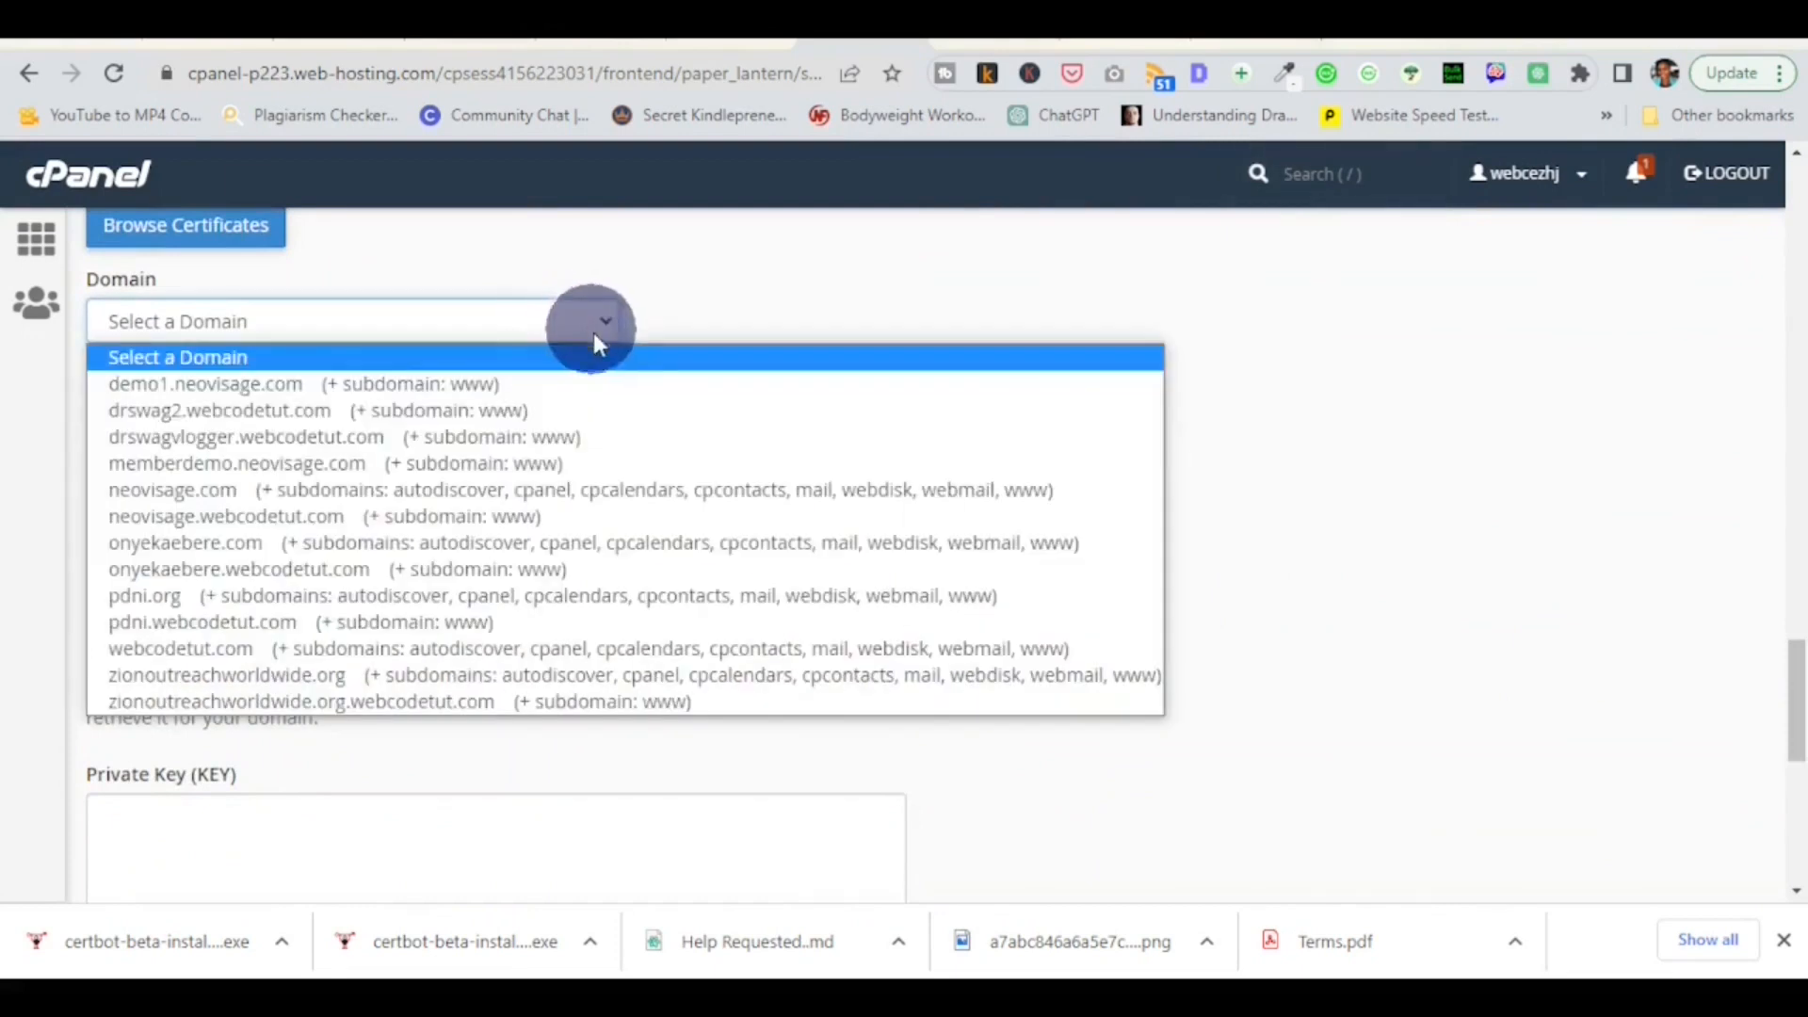
{"action": "left_click", "coordinate": [576, 600]}
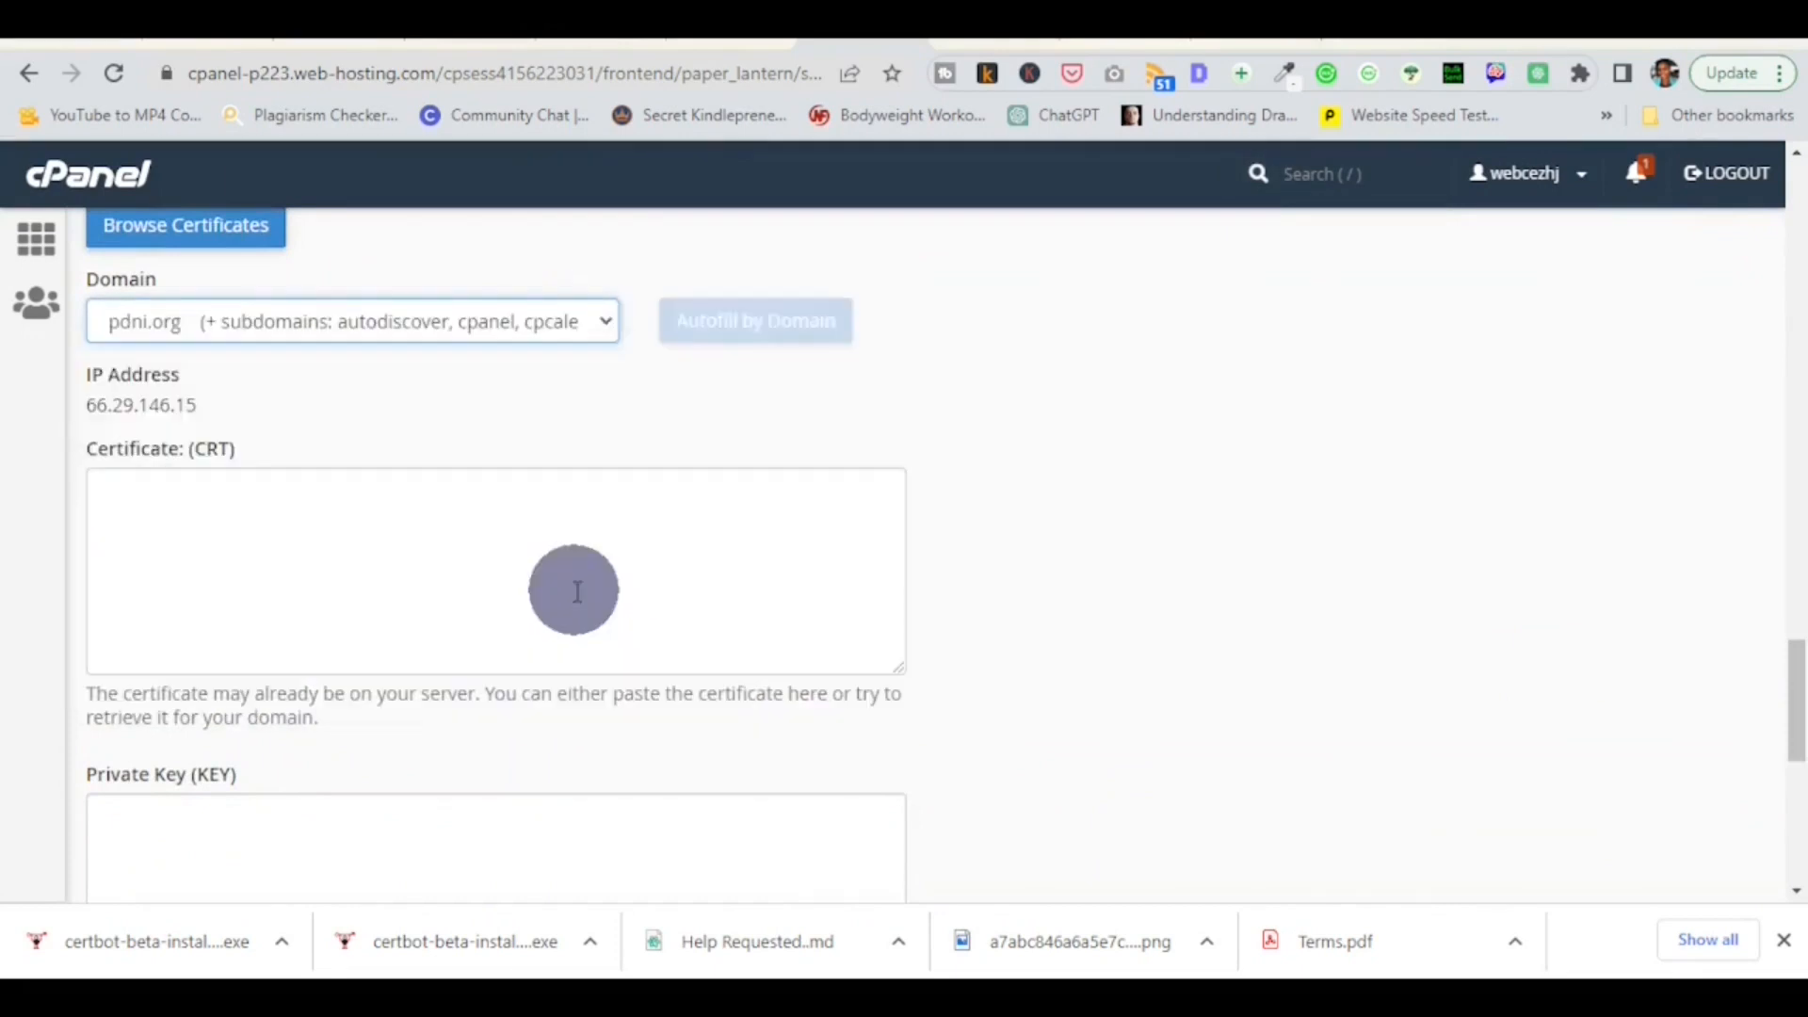
- Paste the copied cert.pem text into the Certificate (CRT) field of the installation form
{"action": "left_click", "coordinate": [490, 581]}
{"action": "right_click", "coordinate": [488, 561]}
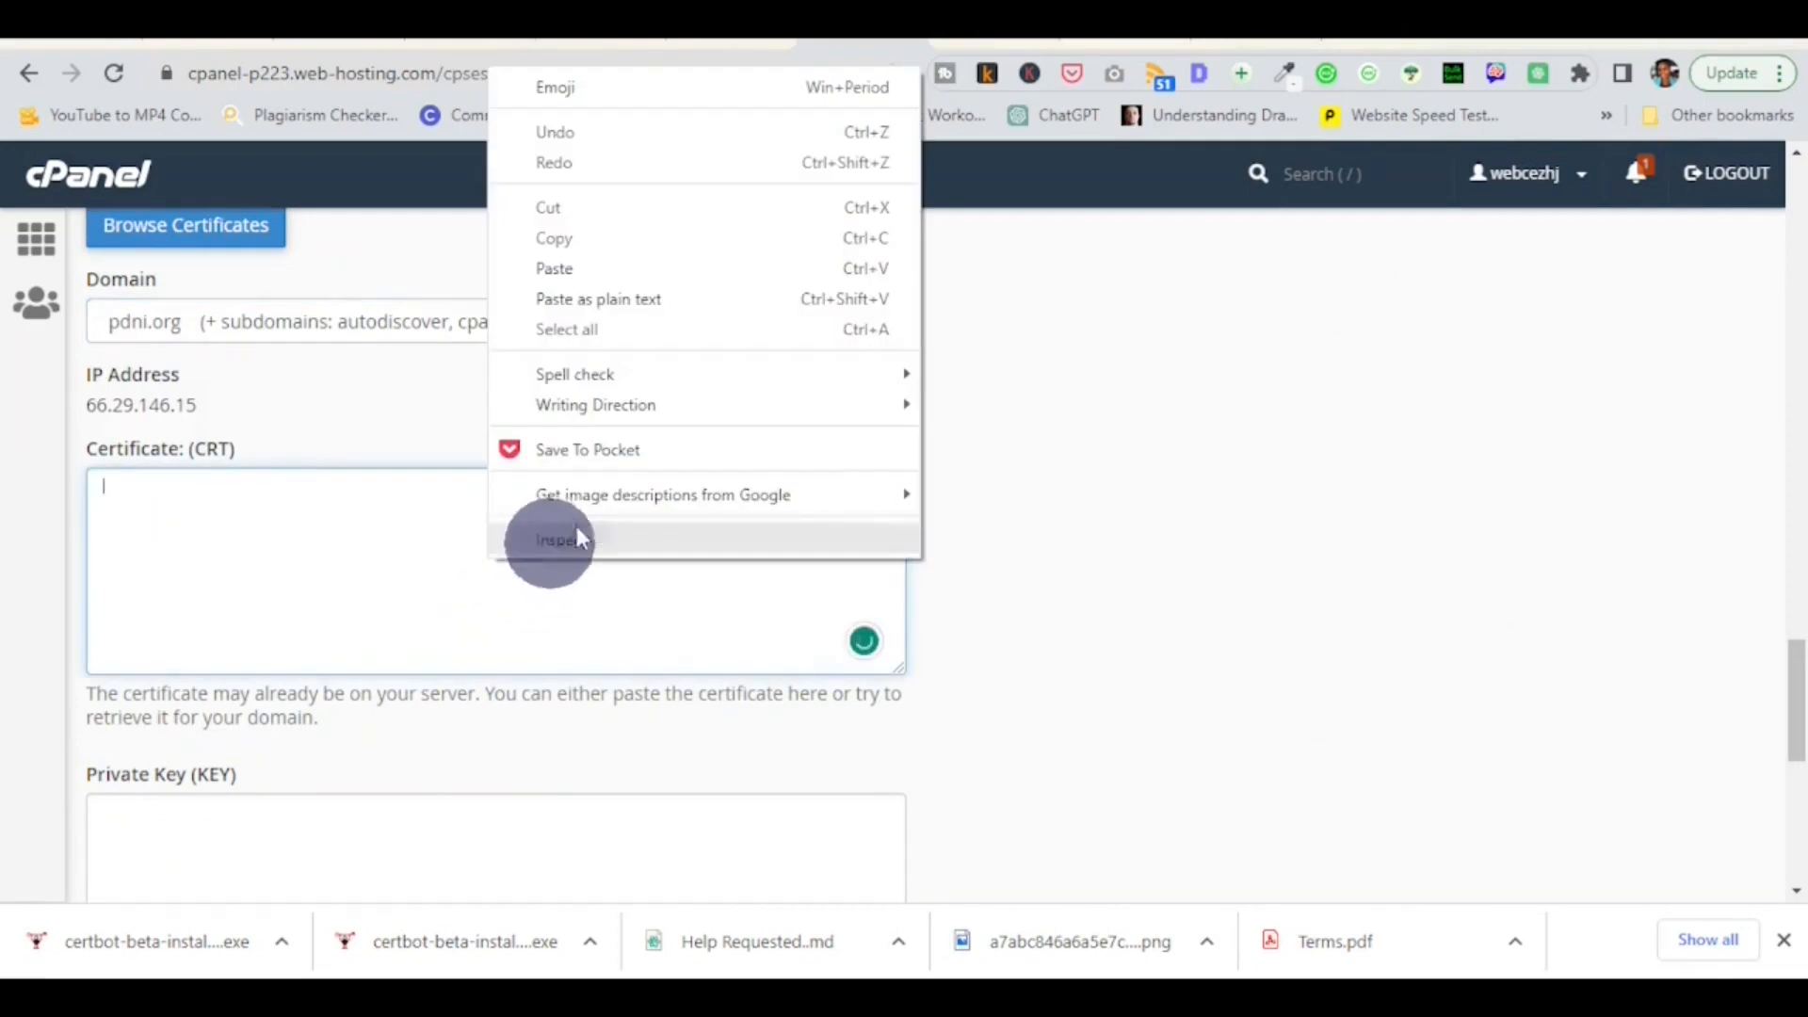
{"action": "left_click", "coordinate": [600, 267]}
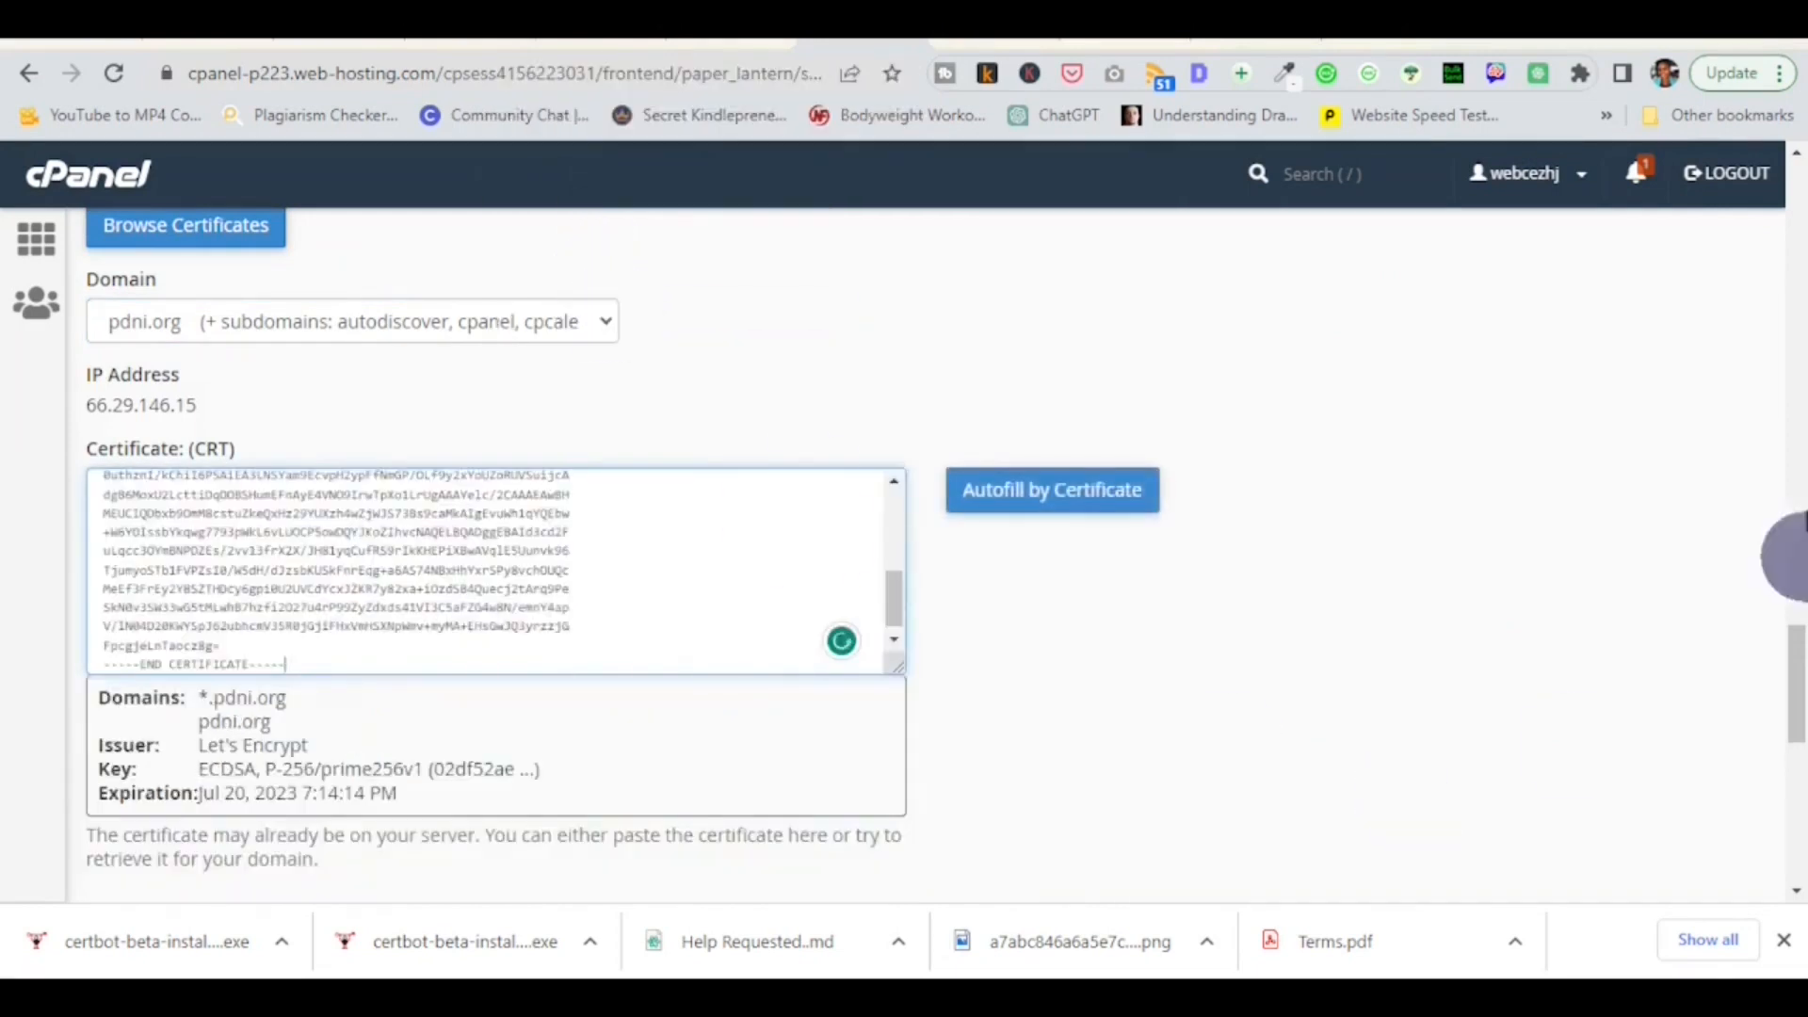
{"action": "left_click_drag", "start_coordinate": [1794, 658], "coordinate": [1794, 701]}
{"action": "left_click", "coordinate": [1120, 234]}
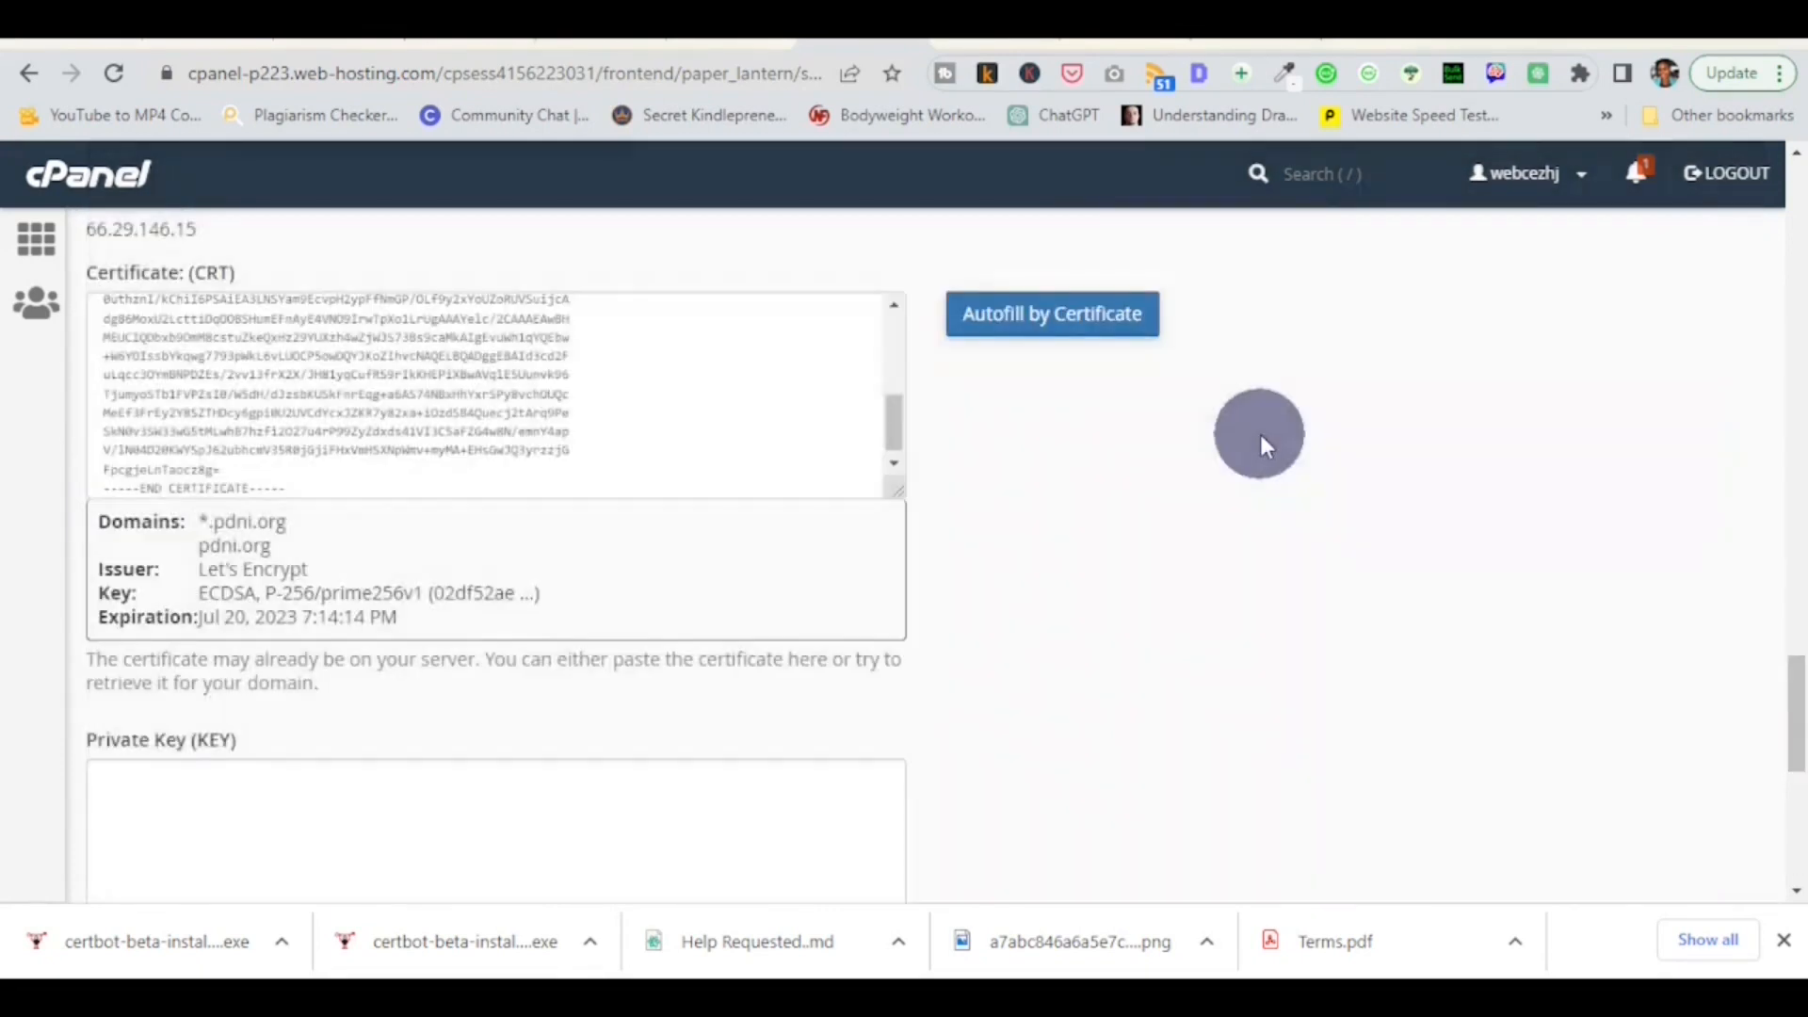
- Switch to File Explorer, open privkey.pem in Notepad and copy the whole private key, including its BEGIN and END lines
{"action": "left_click_drag", "start_coordinate": [1793, 657], "coordinate": [1792, 751]}
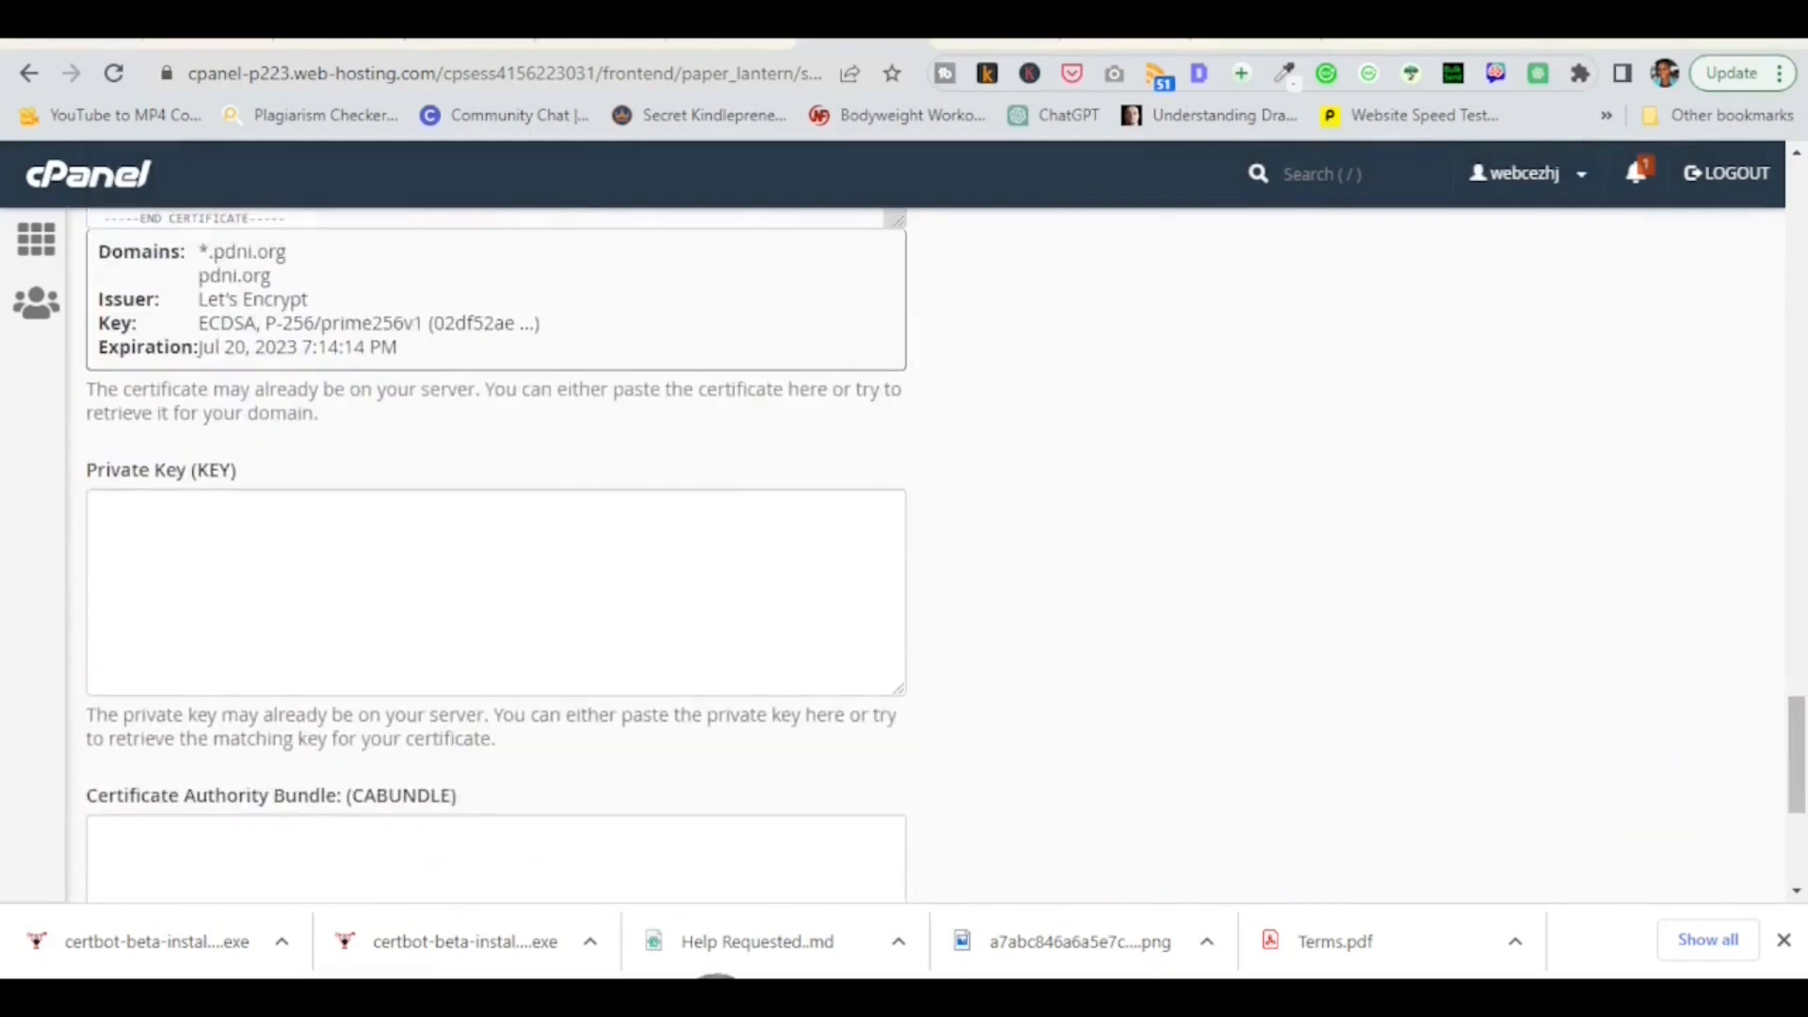
{"action": "left_click", "coordinate": [267, 1000]}
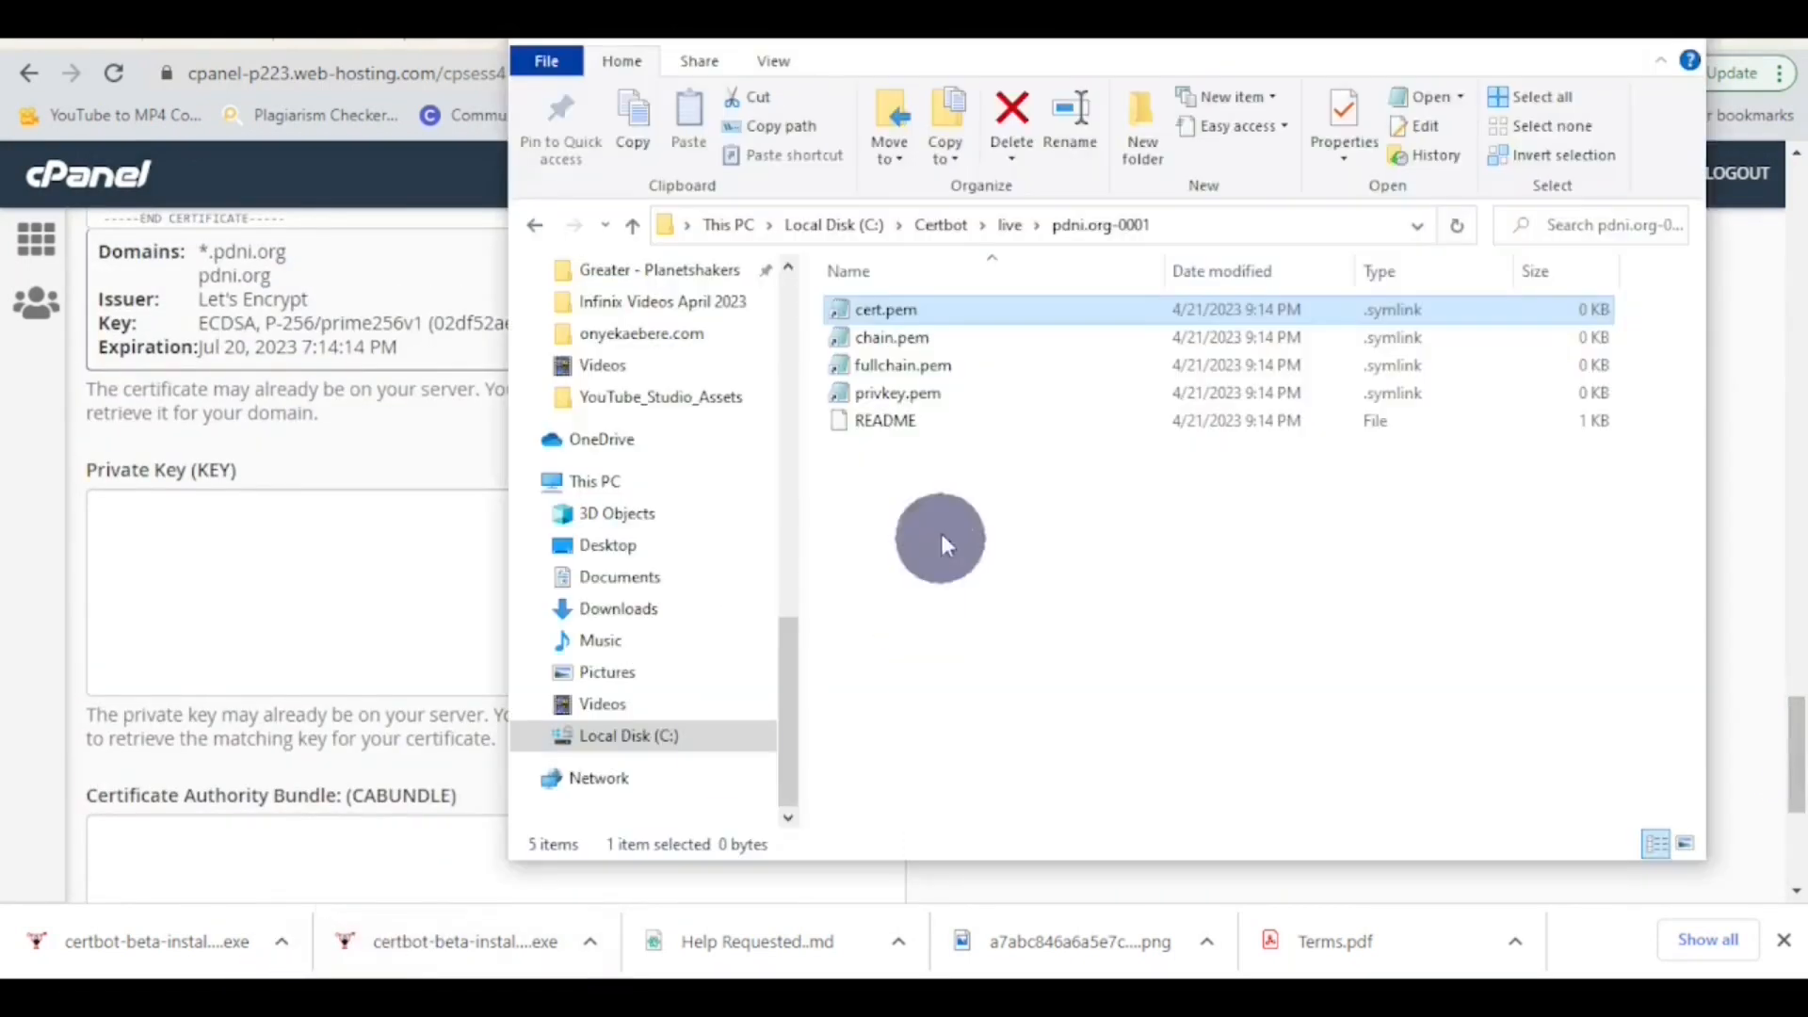
{"action": "right_click", "coordinate": [855, 392]}
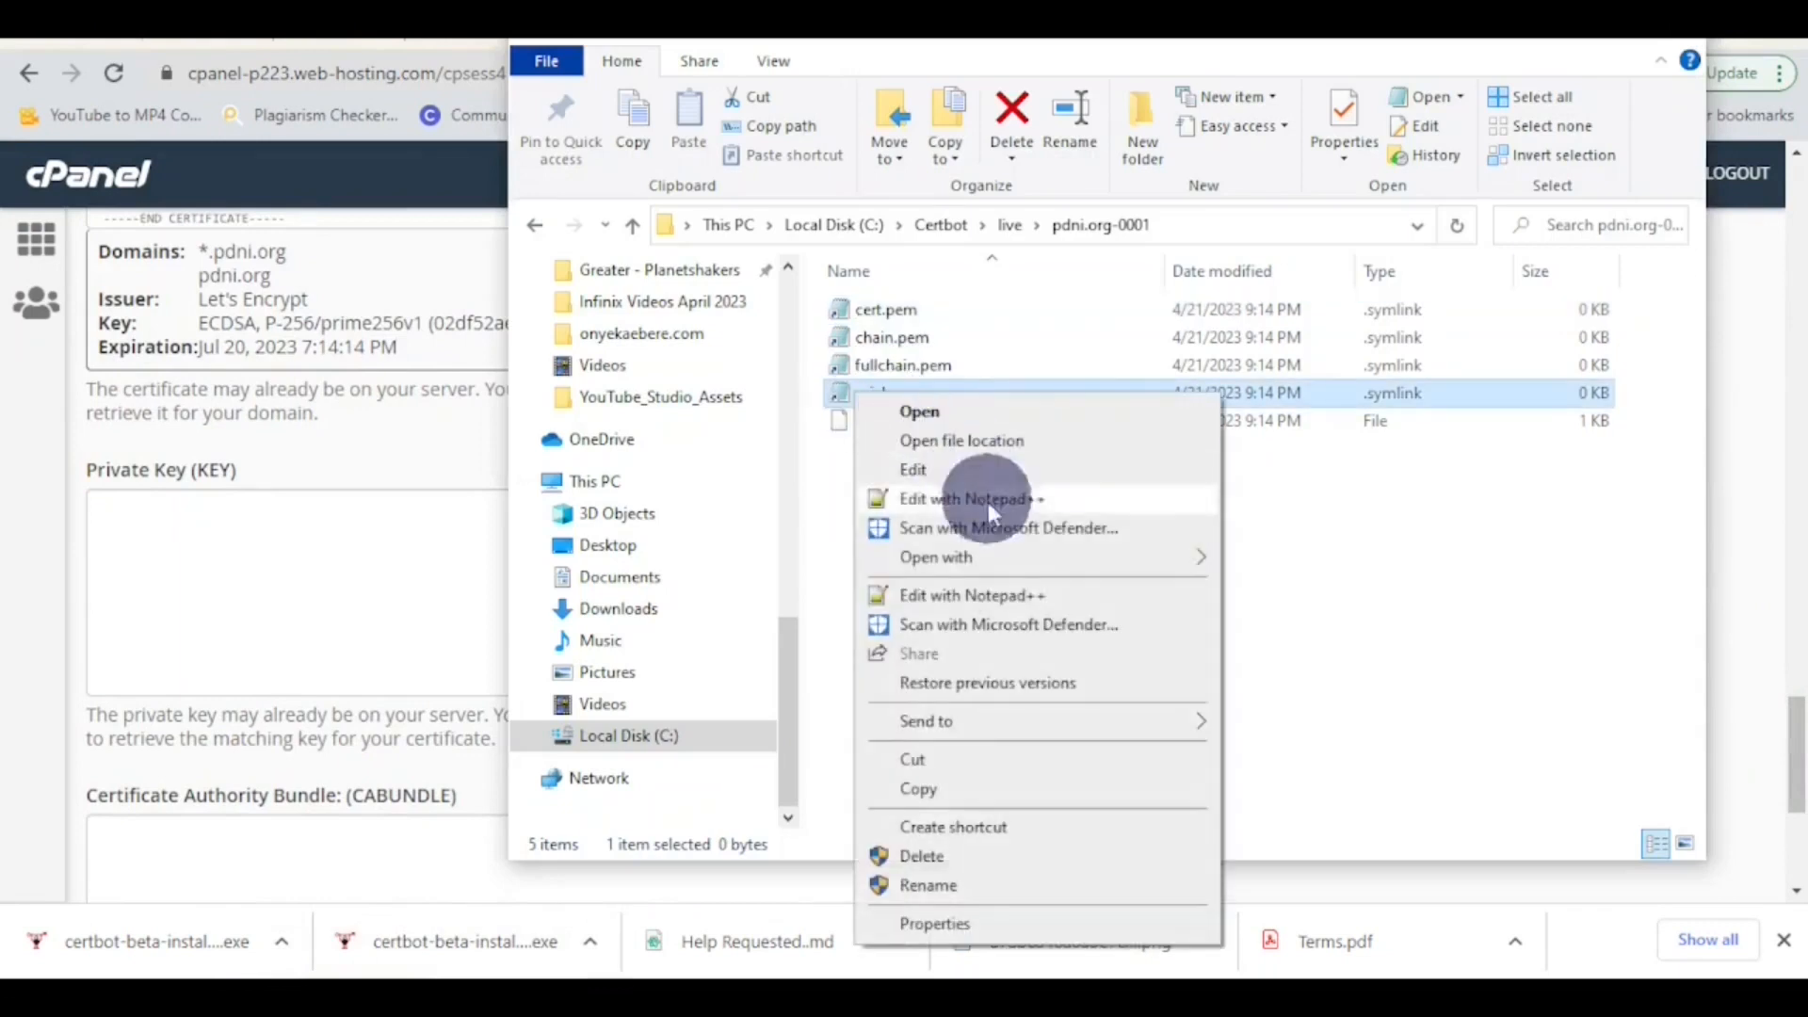
{"action": "mouse_move", "coordinate": [1011, 558]}
{"action": "left_click", "coordinate": [1289, 590]}
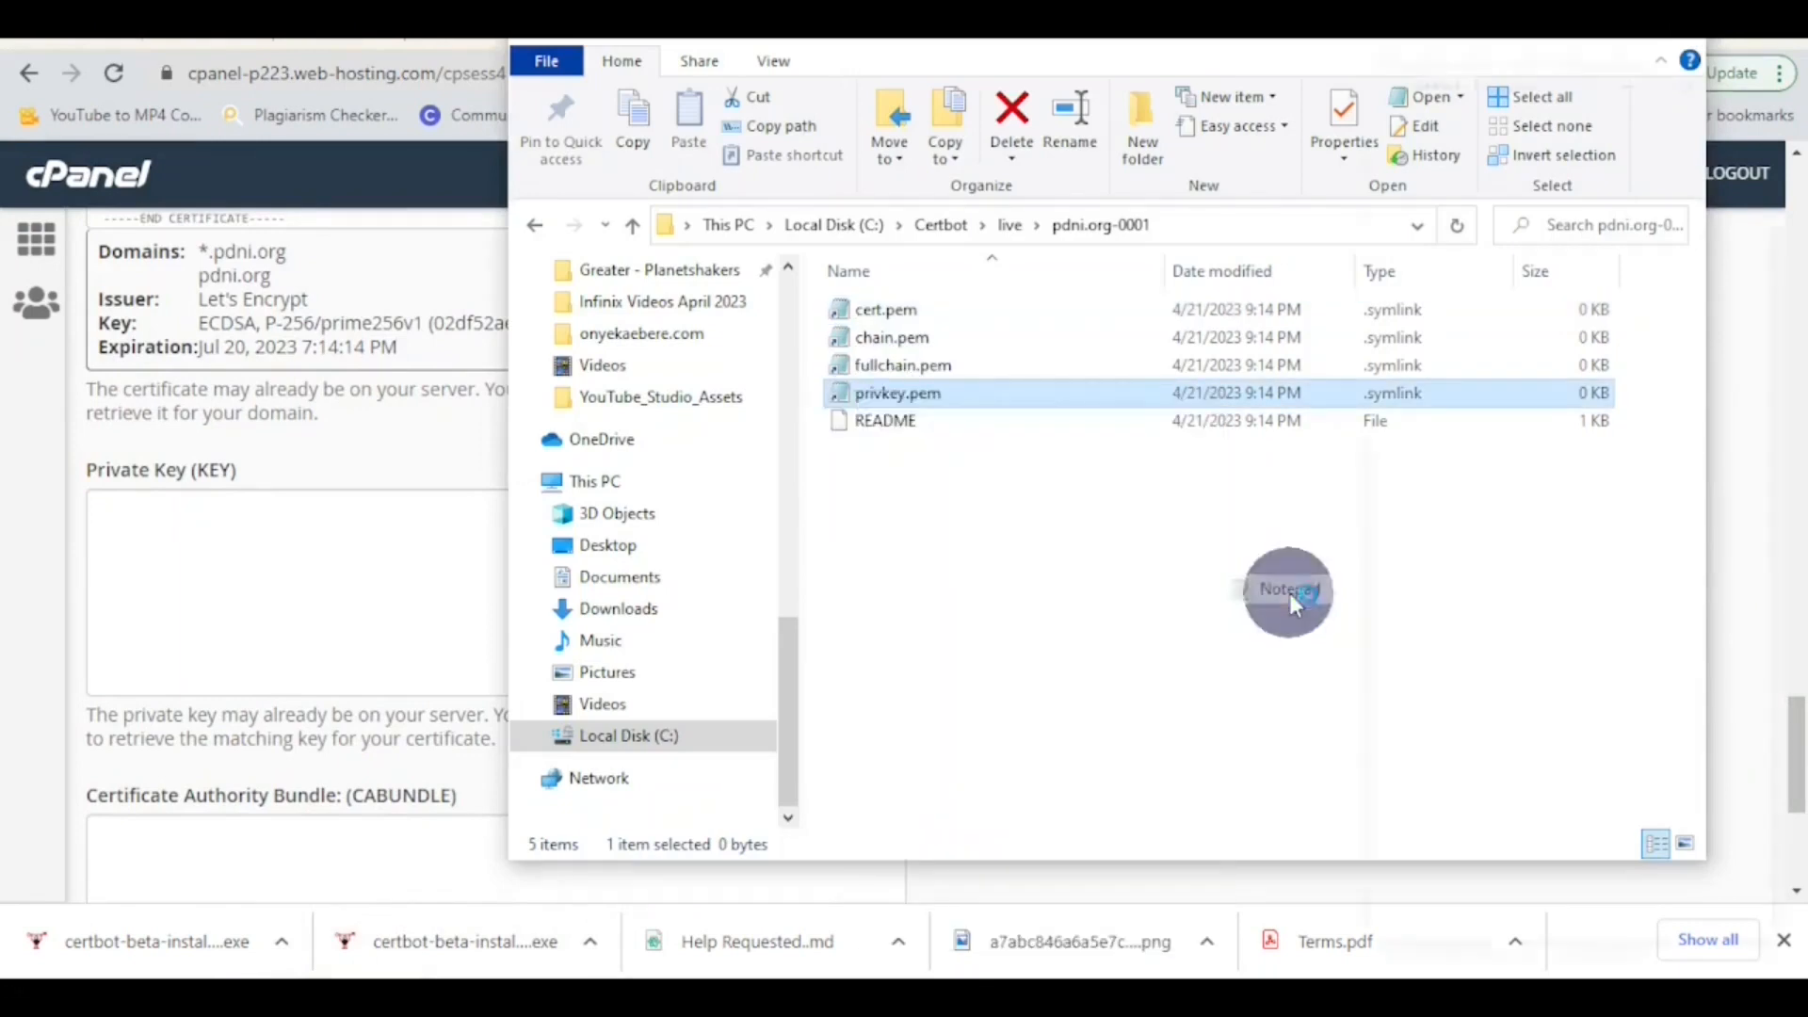
{"action": "left_click_drag", "start_coordinate": [1659, 333], "coordinate": [1324, 89]}
{"action": "right_click", "coordinate": [1439, 182]}
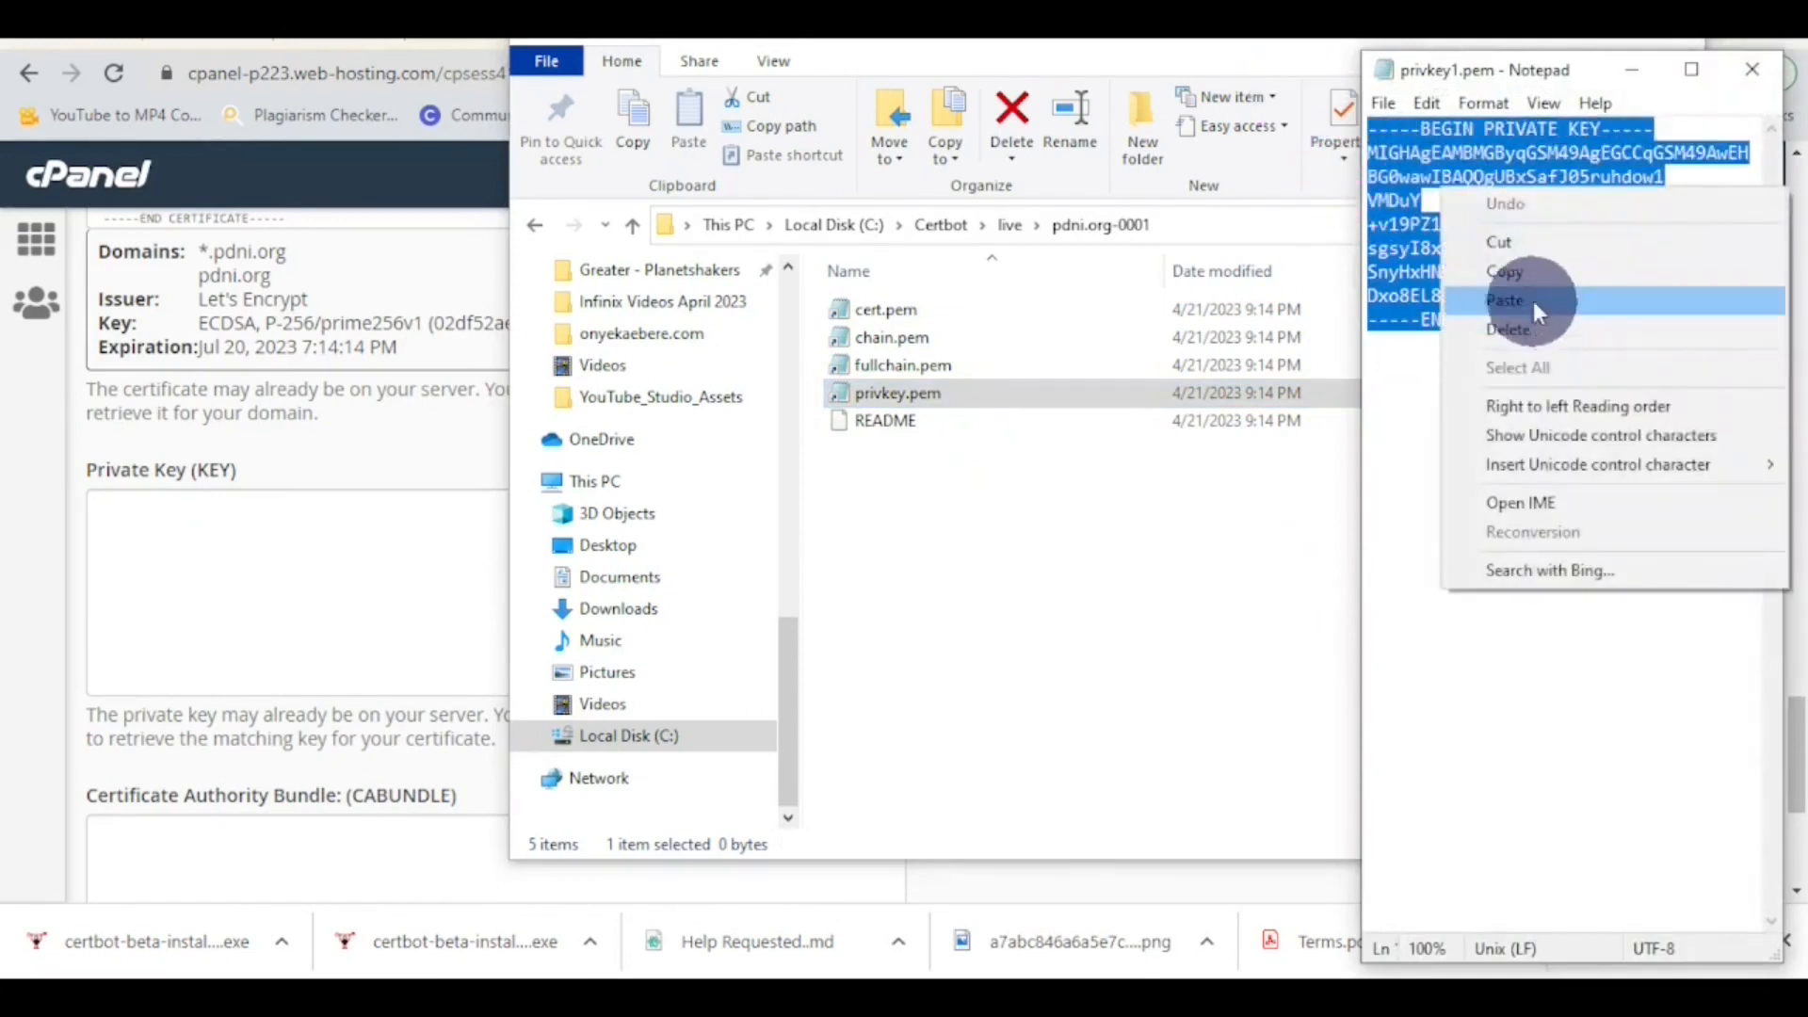
{"action": "left_click", "coordinate": [1515, 275]}
- Return to cPanel in the browser and paste the copied key into the Private Key (KEY) field
{"action": "left_click", "coordinate": [280, 753]}
{"action": "left_click", "coordinate": [250, 584]}
{"action": "right_click", "coordinate": [250, 584]}
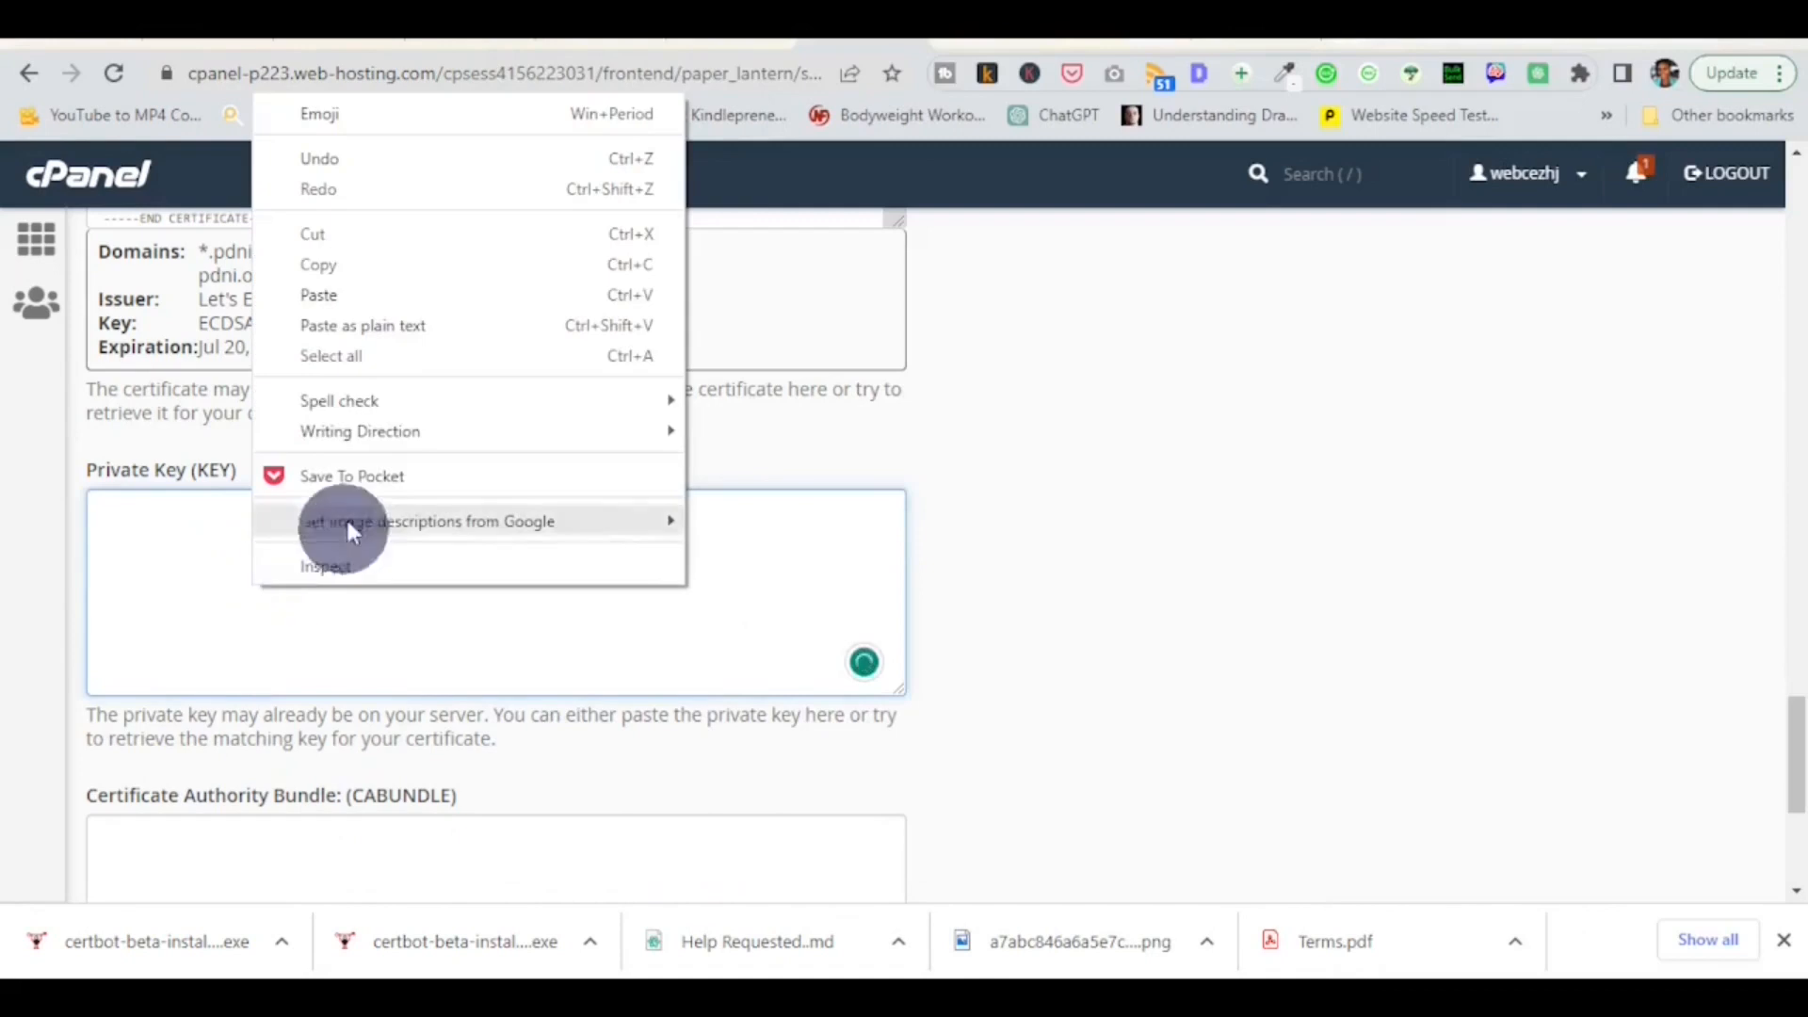
{"action": "left_click", "coordinate": [361, 301]}
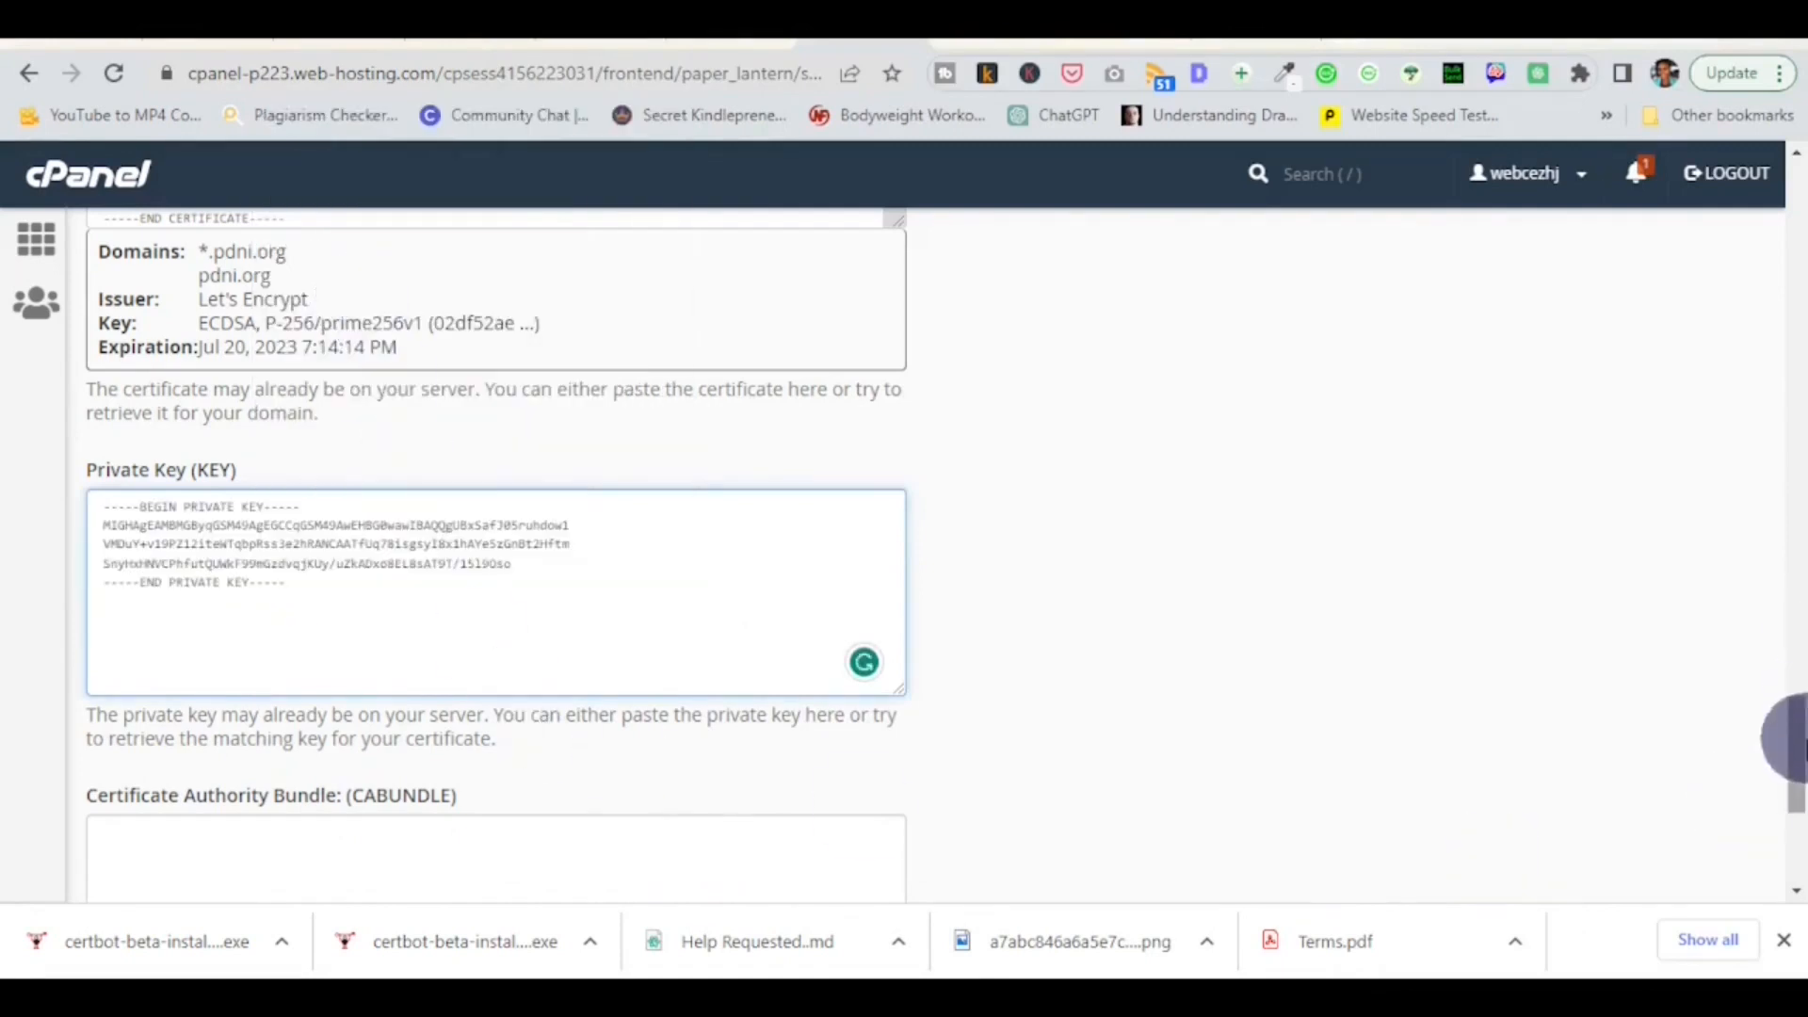
- Autofill the form by certificate, then install the certificate for pdni.org and close the resulting message
{"action": "left_click_drag", "start_coordinate": [1794, 747], "coordinate": [1794, 706]}
{"action": "left_click", "coordinate": [1040, 386]}
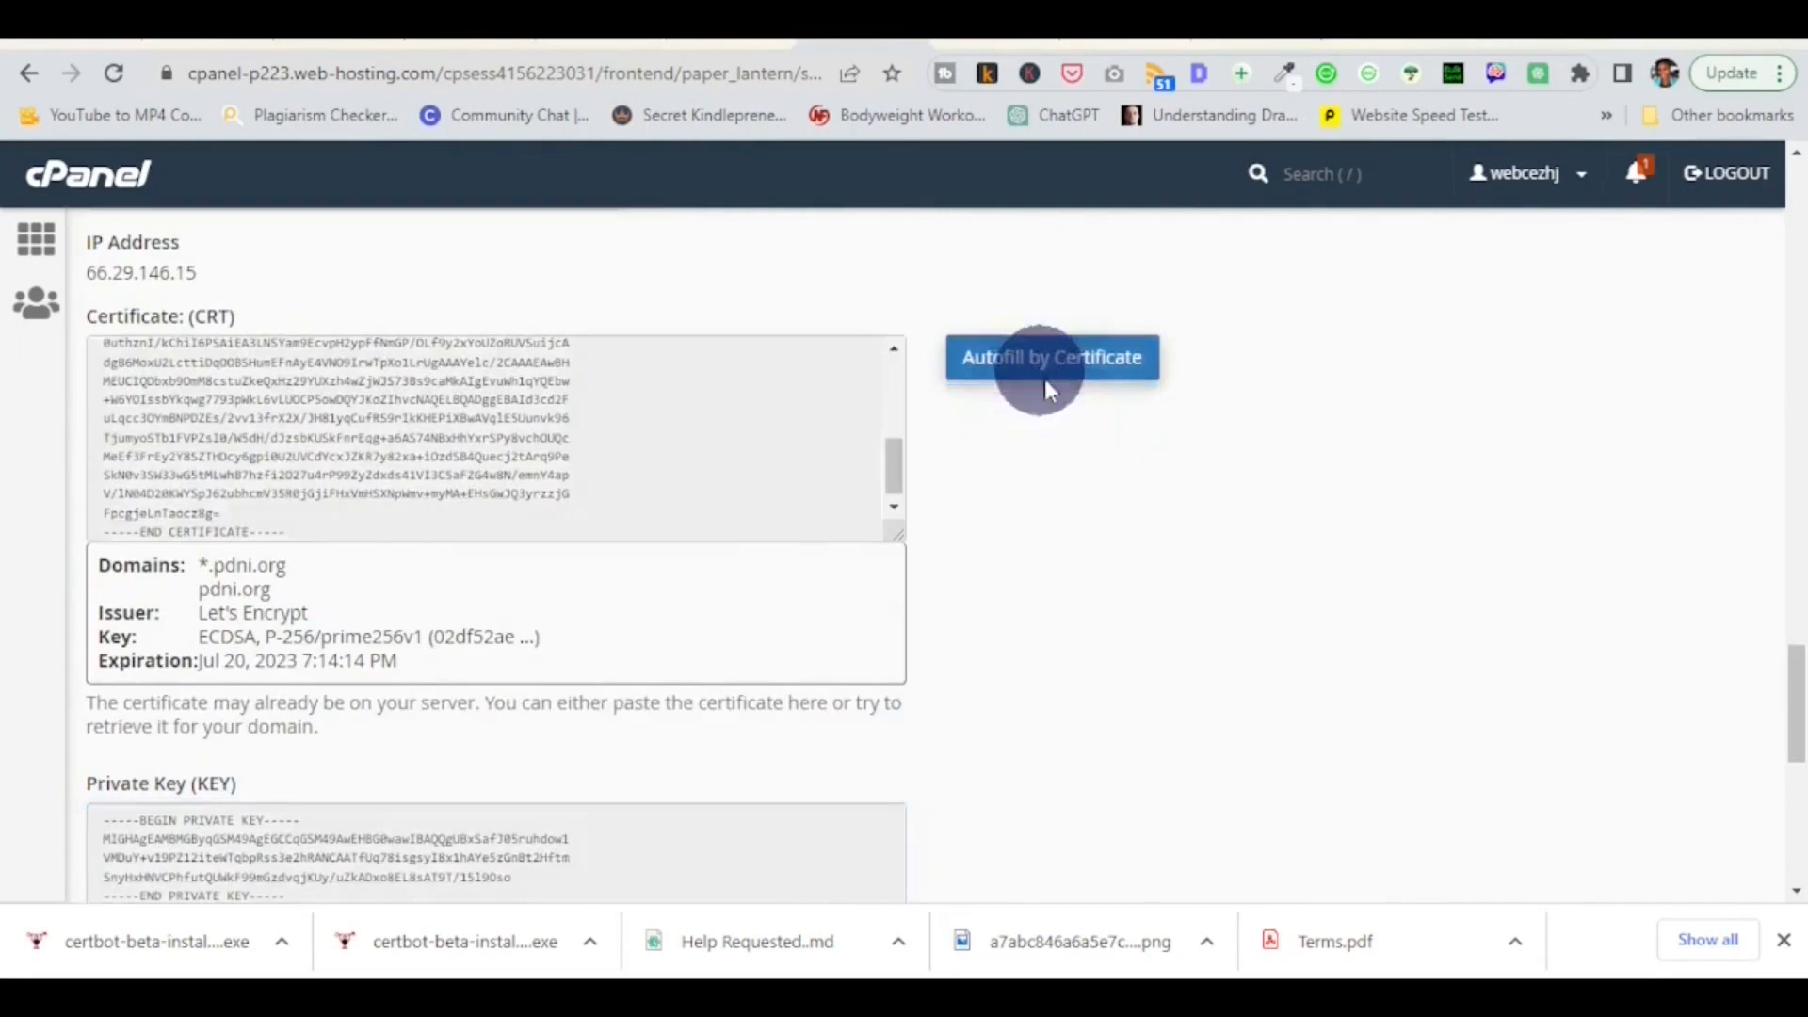
{"action": "scroll", "coordinate": [1787, 680], "scroll_direction": "up", "scroll_amount": 1}
{"action": "left_click_drag", "start_coordinate": [1785, 680], "coordinate": [1776, 807]}
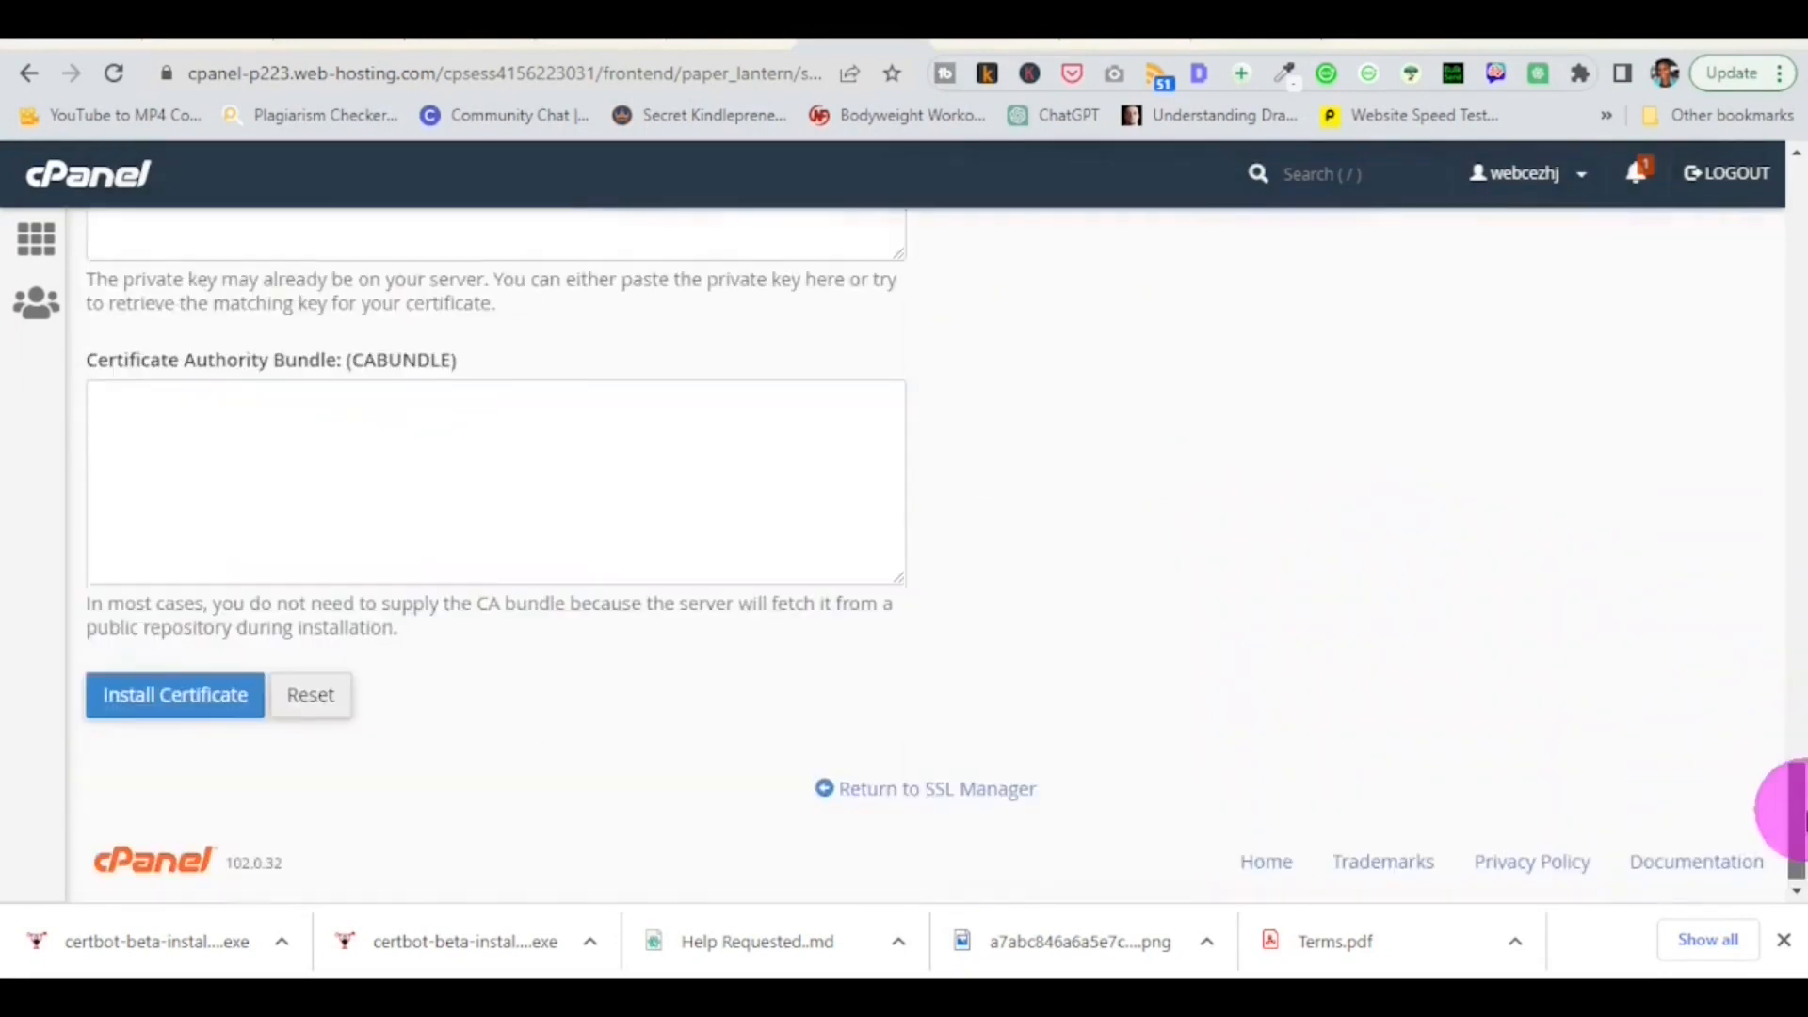
{"action": "left_click", "coordinate": [151, 706]}
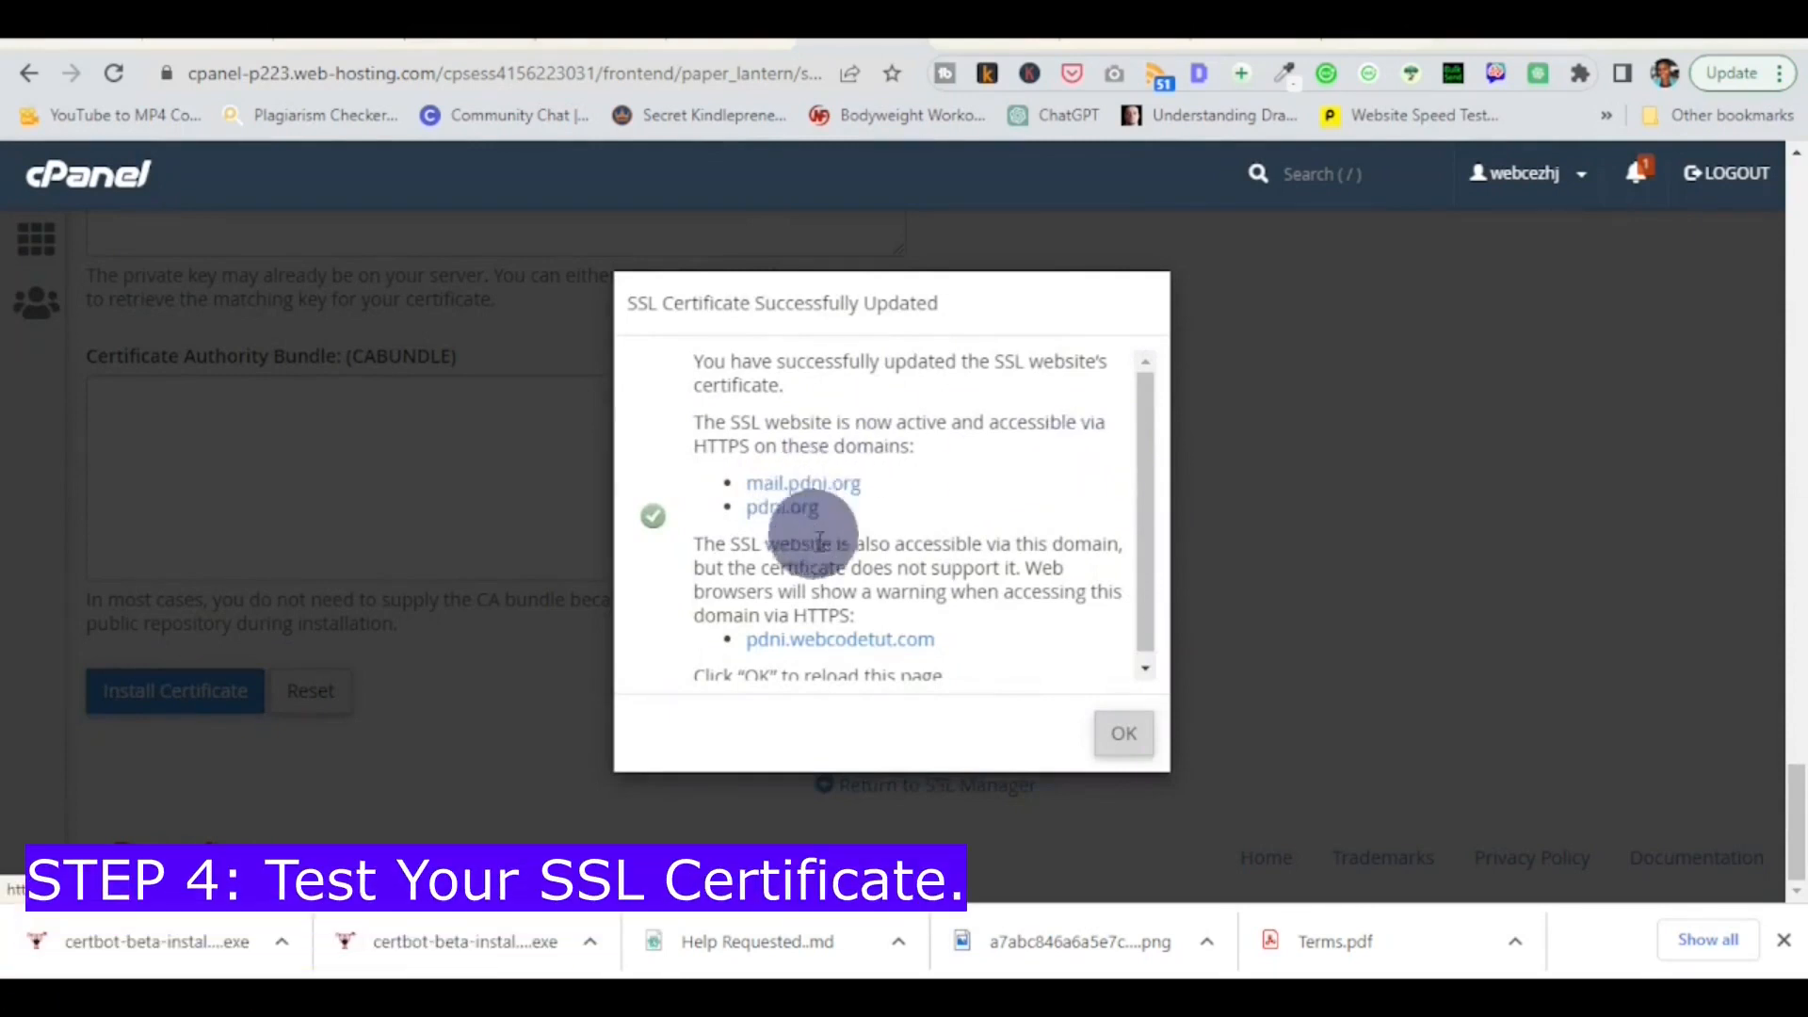
{"action": "left_click_drag", "start_coordinate": [1145, 561], "coordinate": [1149, 613]}
{"action": "left_click", "coordinate": [1117, 733]}
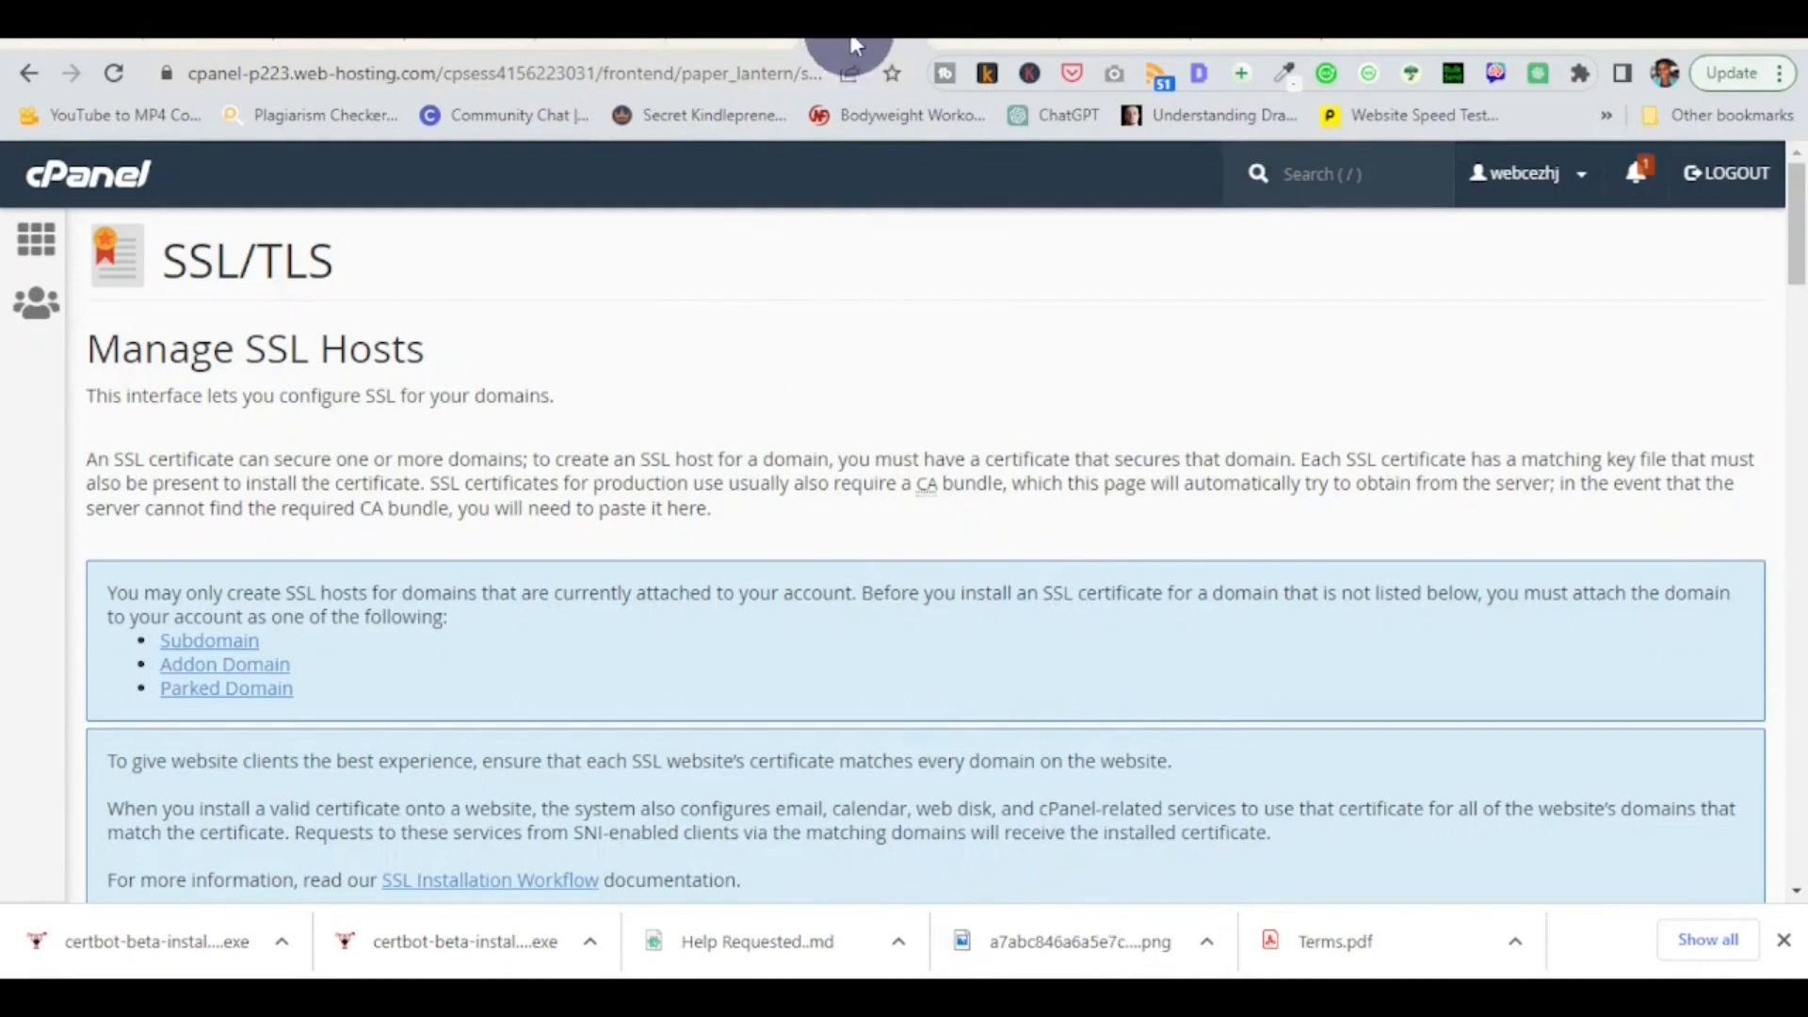
- Switch to the SSL Checker at decoder.link and check hostname pdni.org on port 443
{"action": "left_click", "coordinate": [720, 39]}
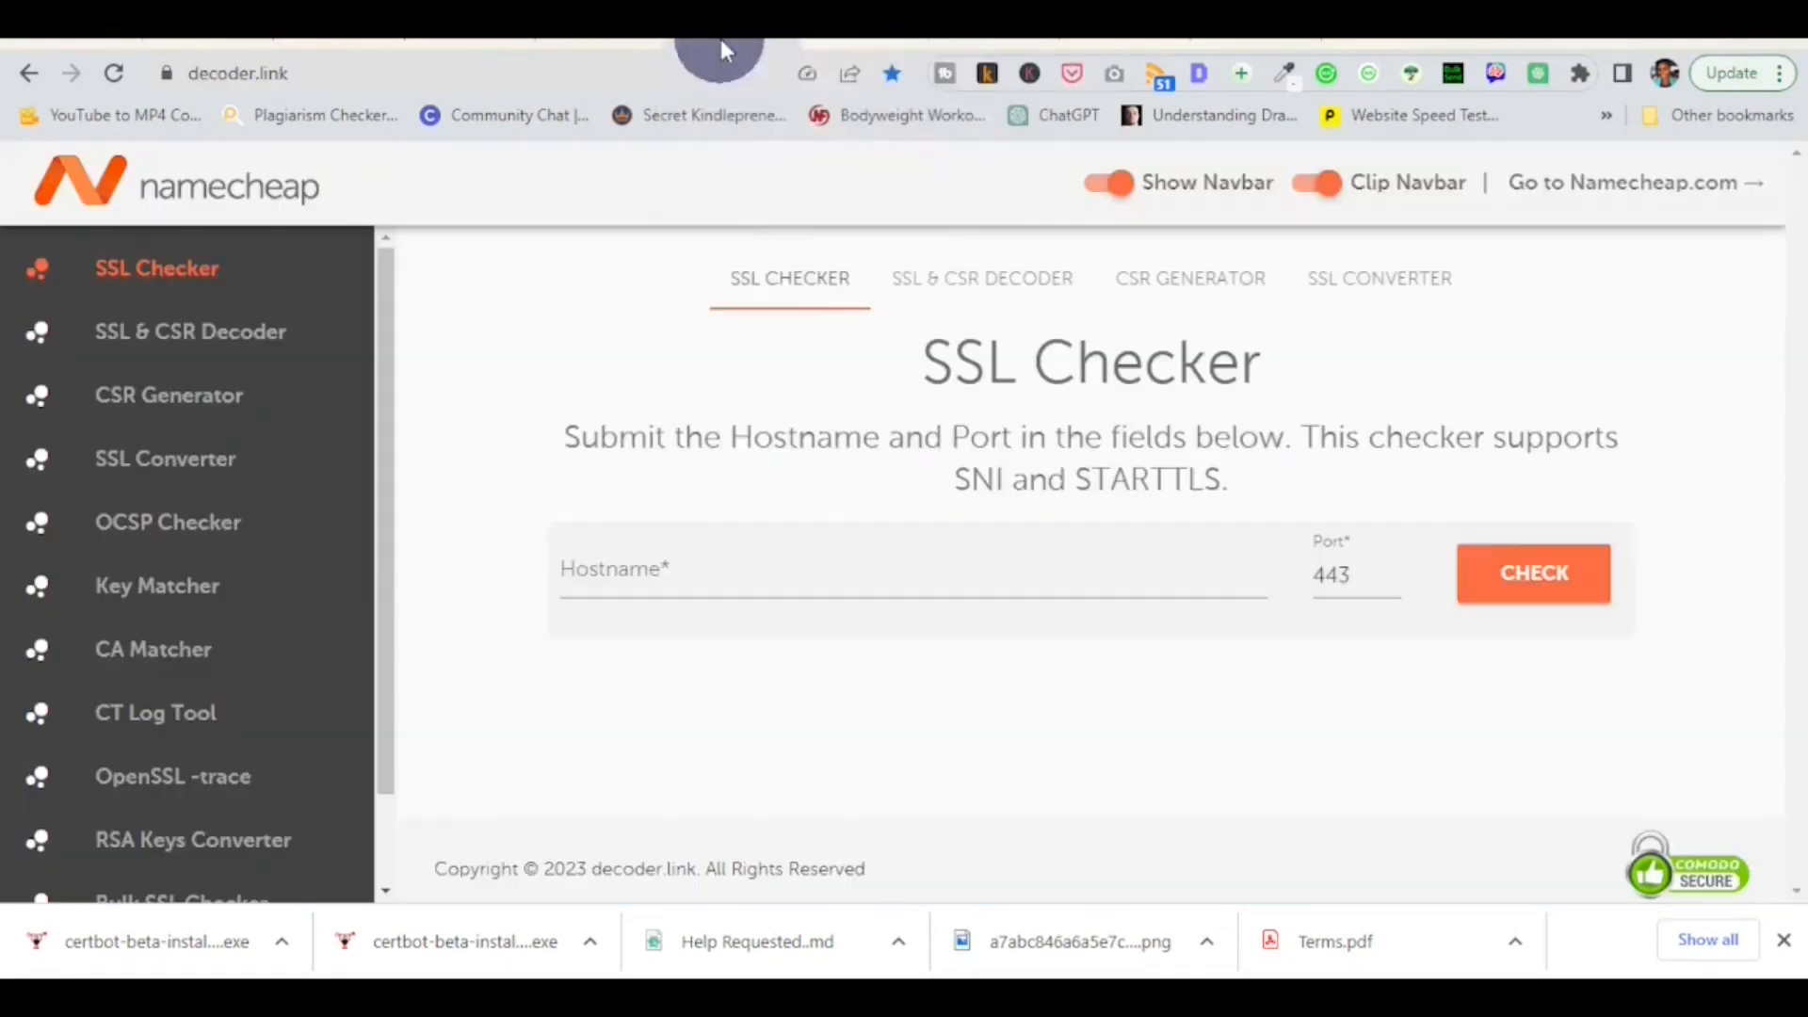
{"action": "left_click", "coordinate": [424, 73]}
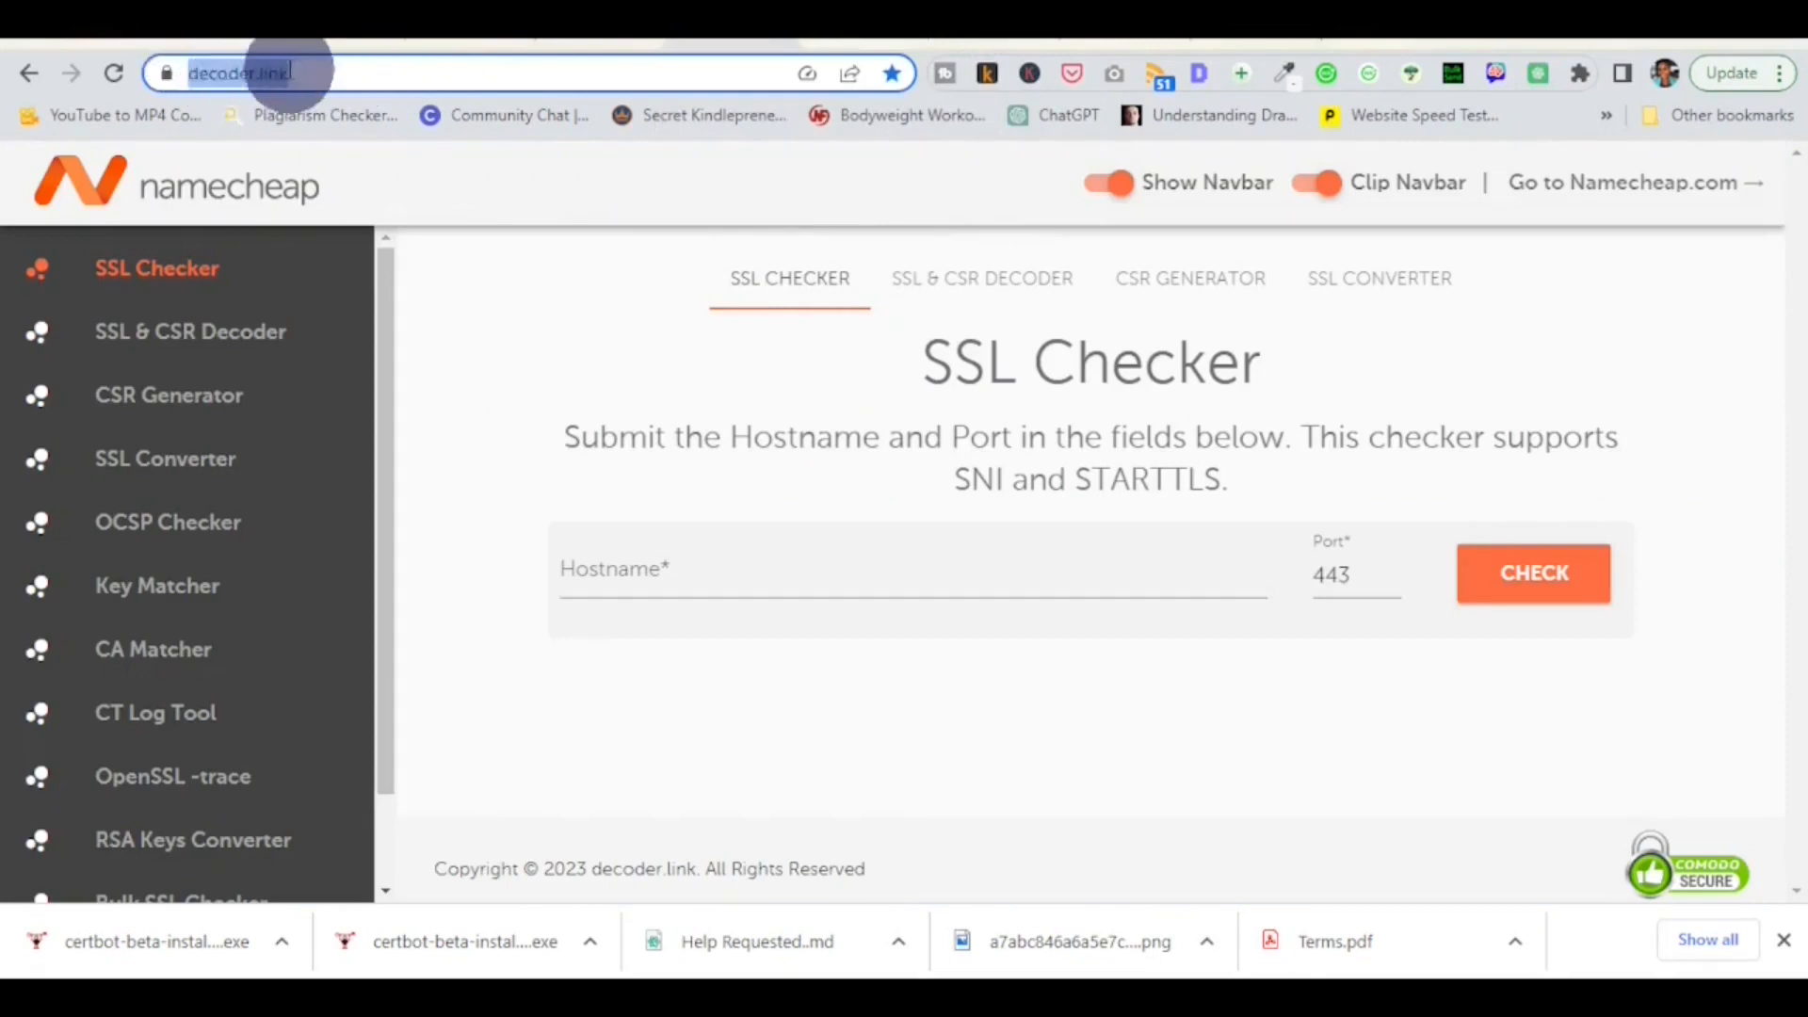
{"action": "left_click", "coordinate": [827, 569]}
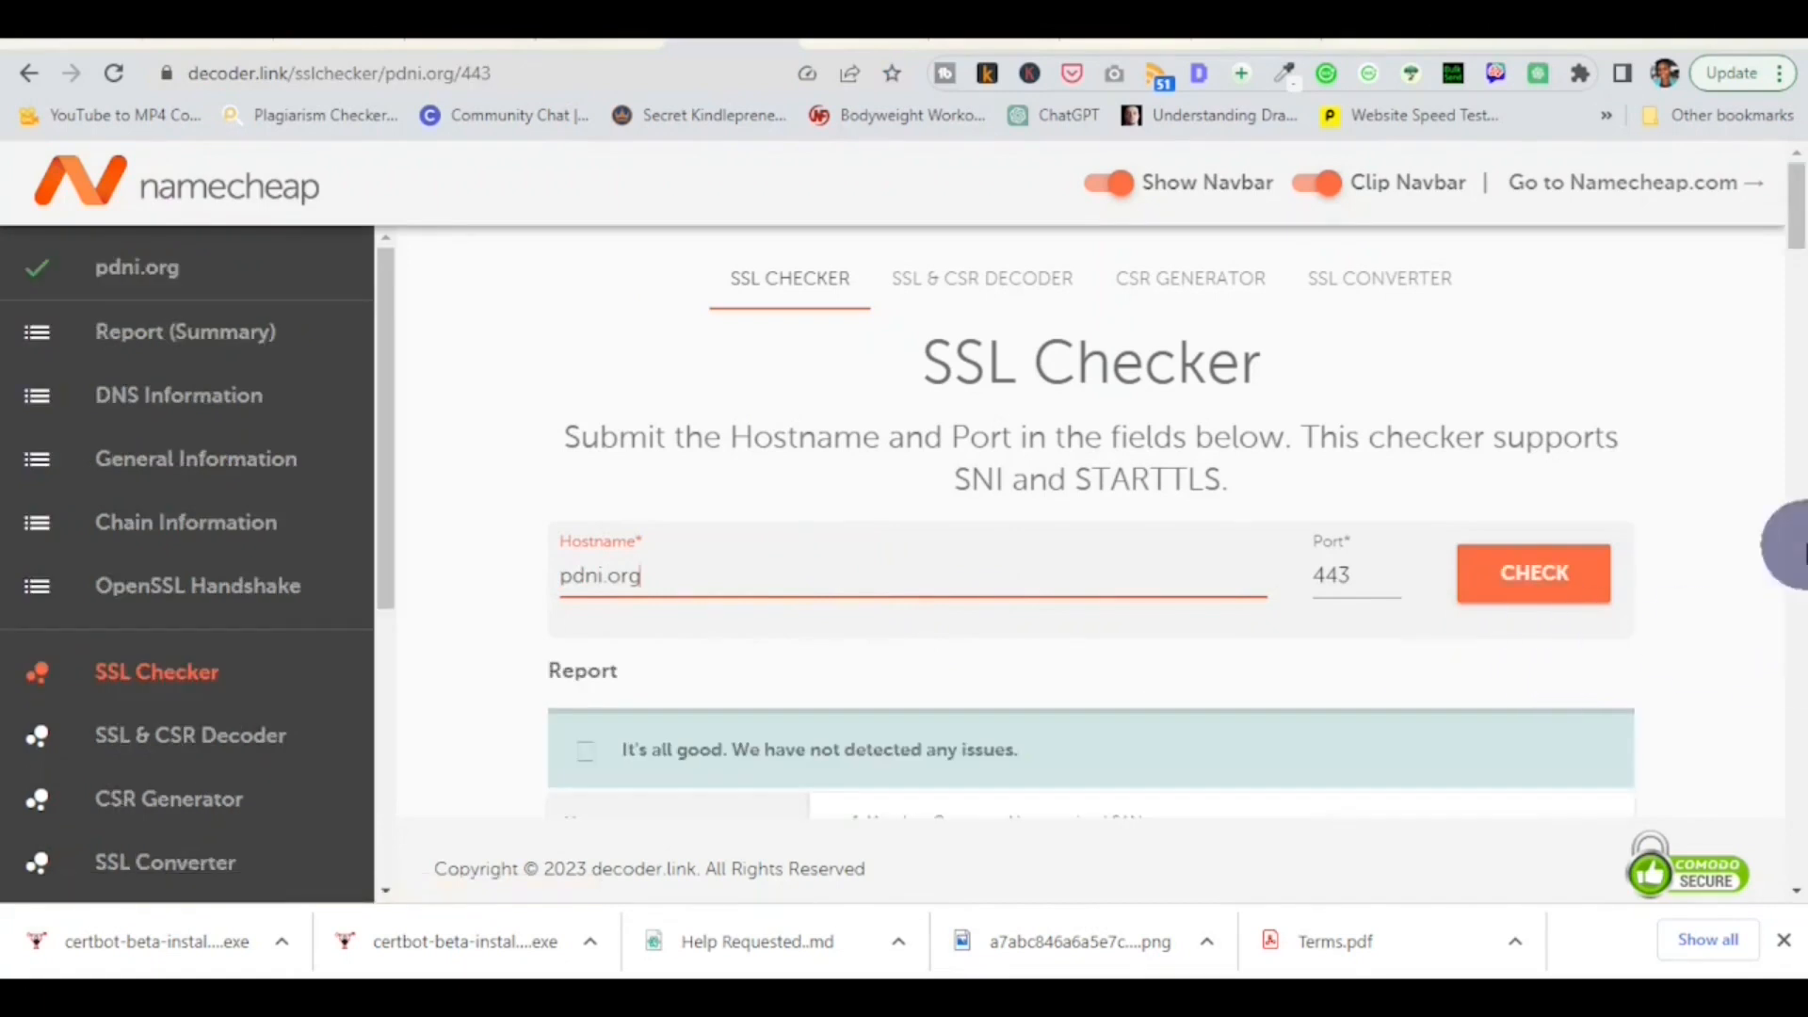
{"action": "left_click_drag", "start_coordinate": [1801, 229], "coordinate": [1788, 186]}
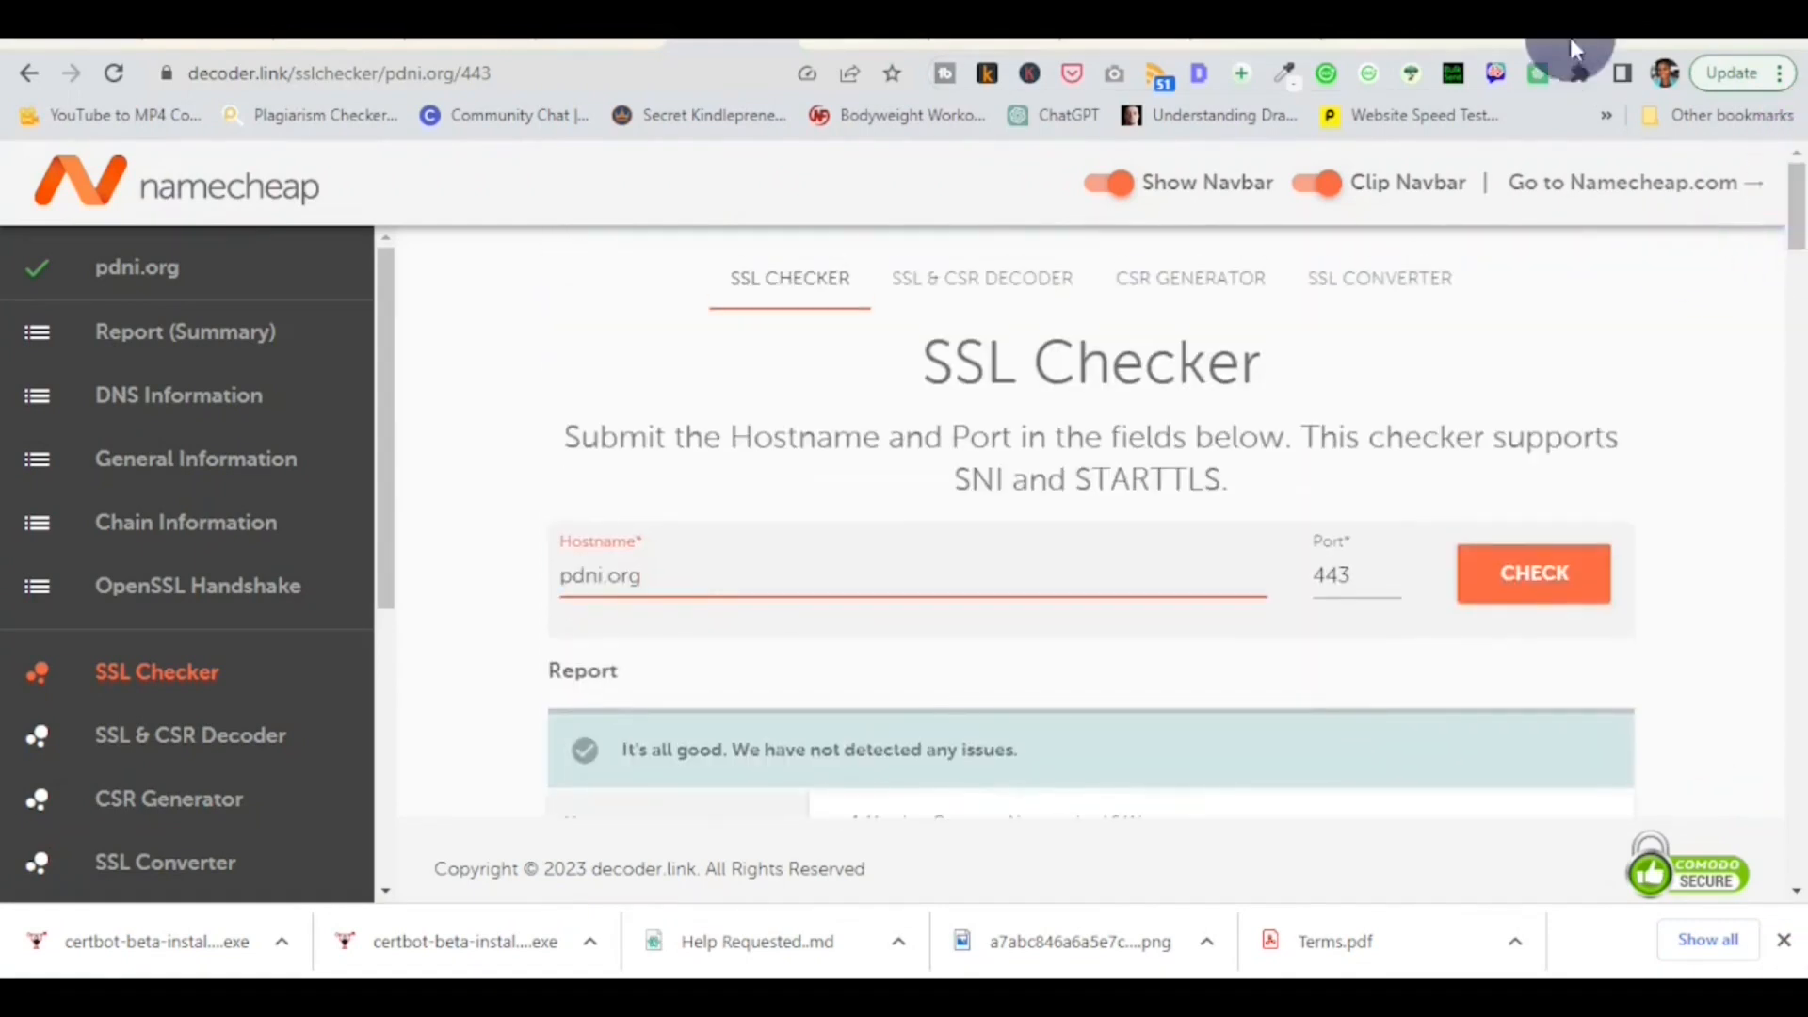
- Load pdni.org in a new browser tab and look over its home page to test the secure connection
{"action": "left_click", "coordinate": [1498, 41]}
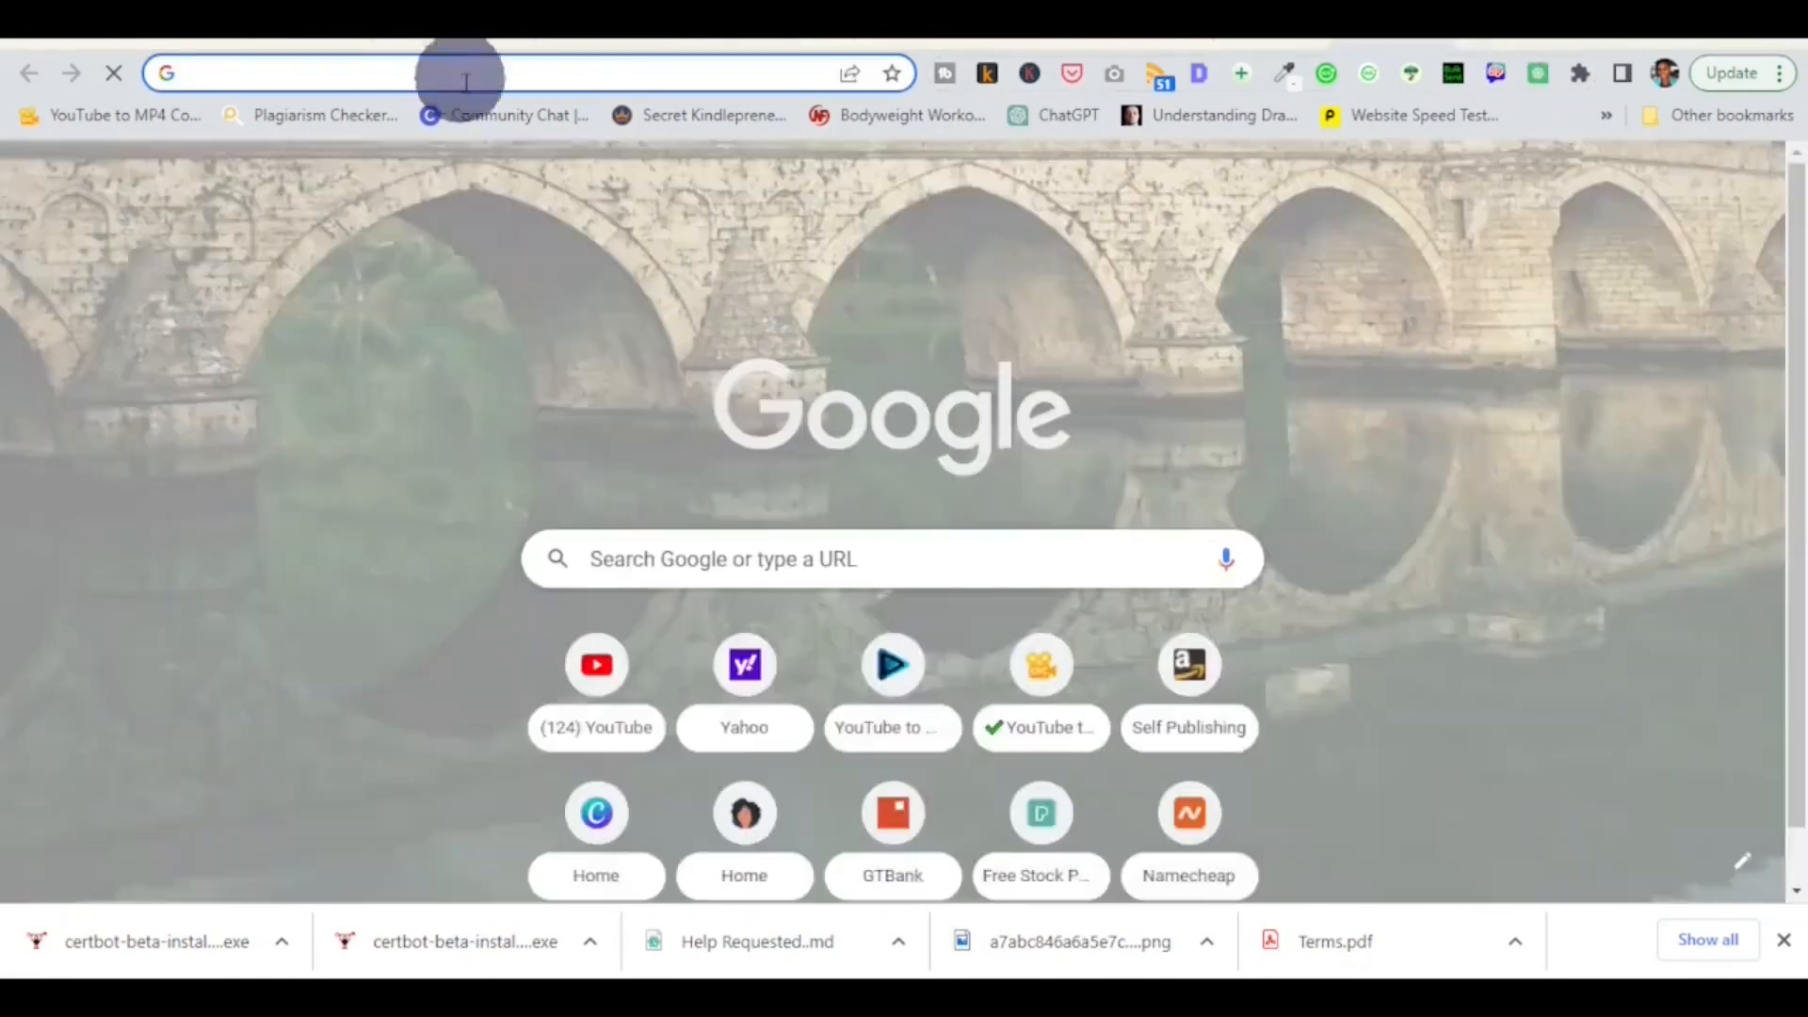
{"action": "left_click", "coordinate": [471, 71]}
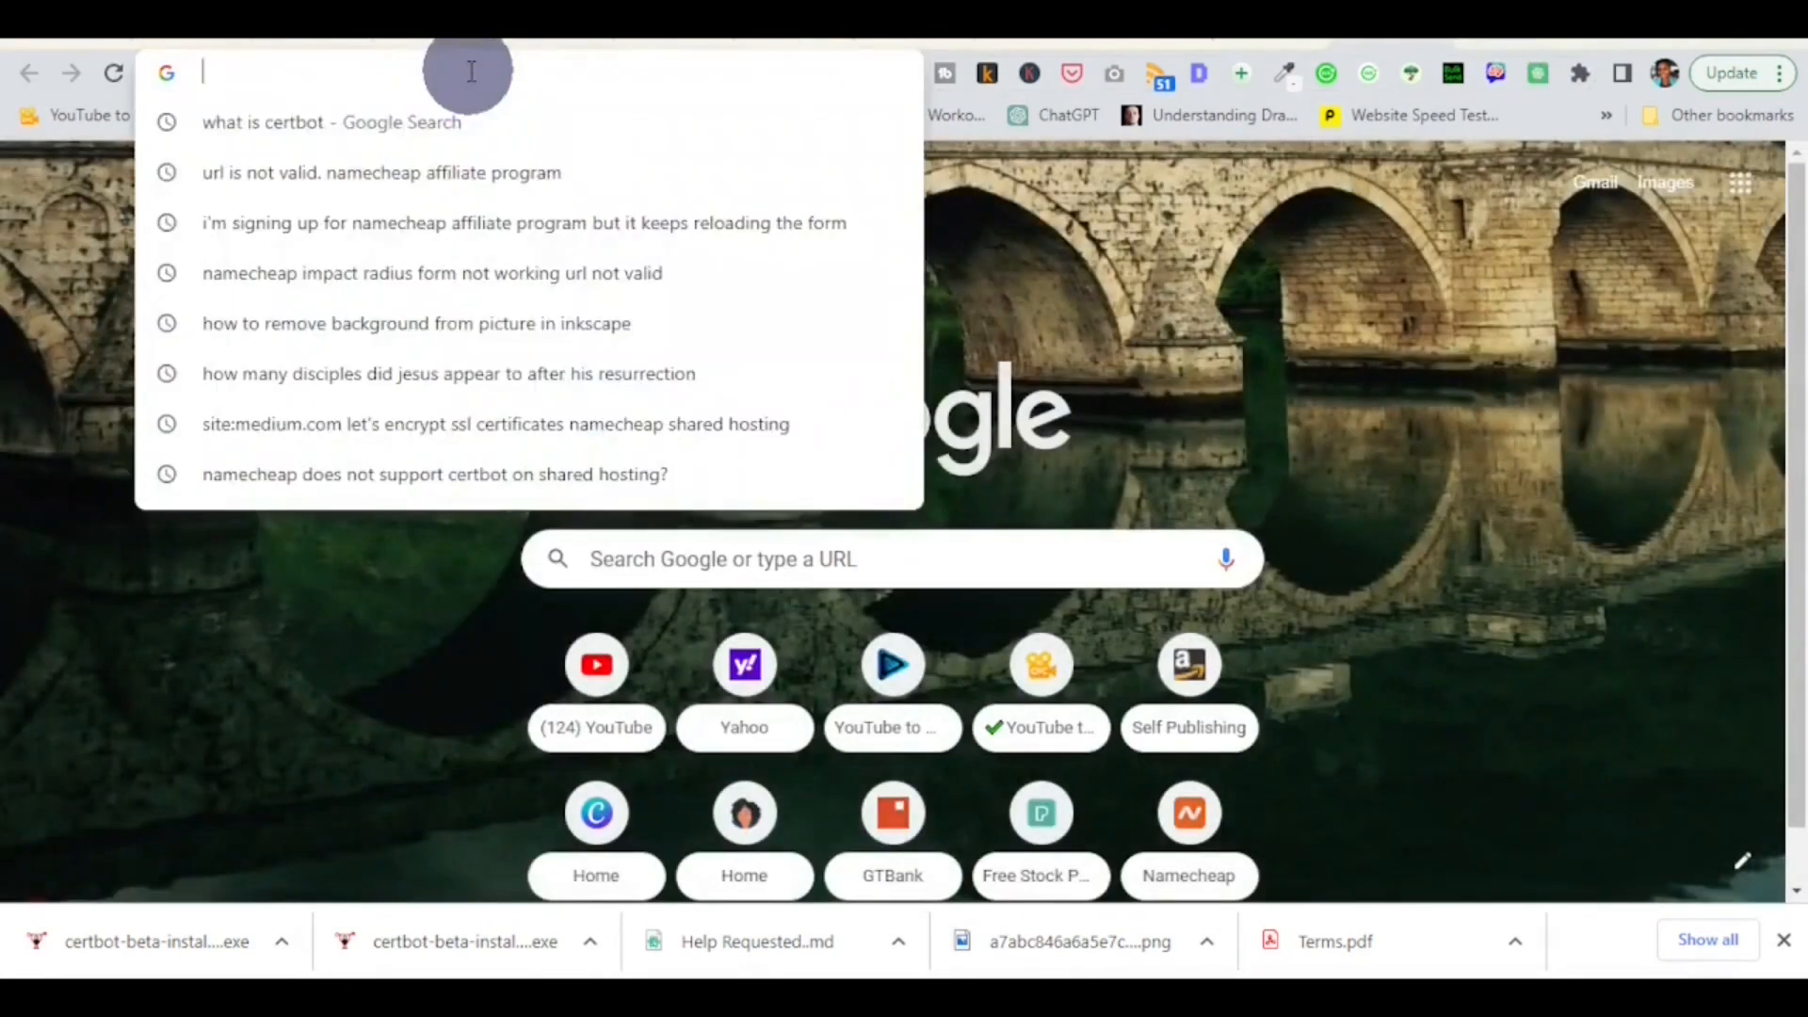
{"action": "type", "text": "pdni.or"}
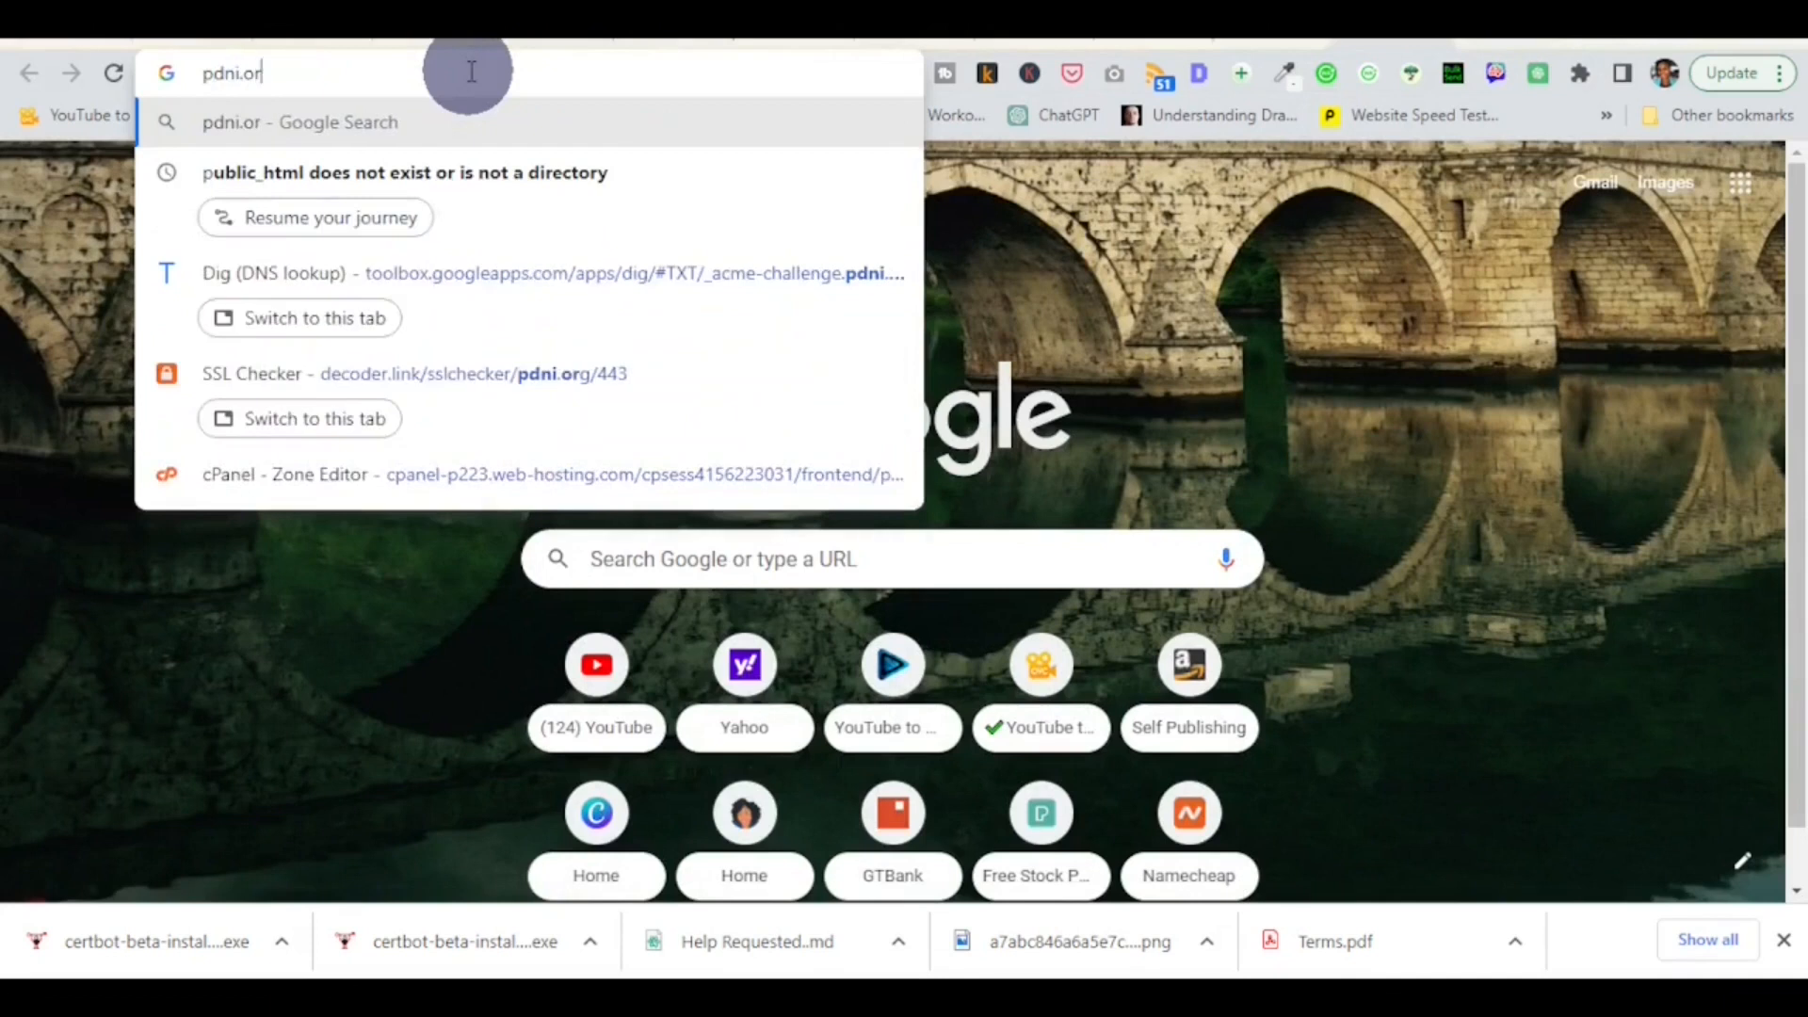
{"action": "type", "text": "g"}
{"action": "key", "text": "Return"}
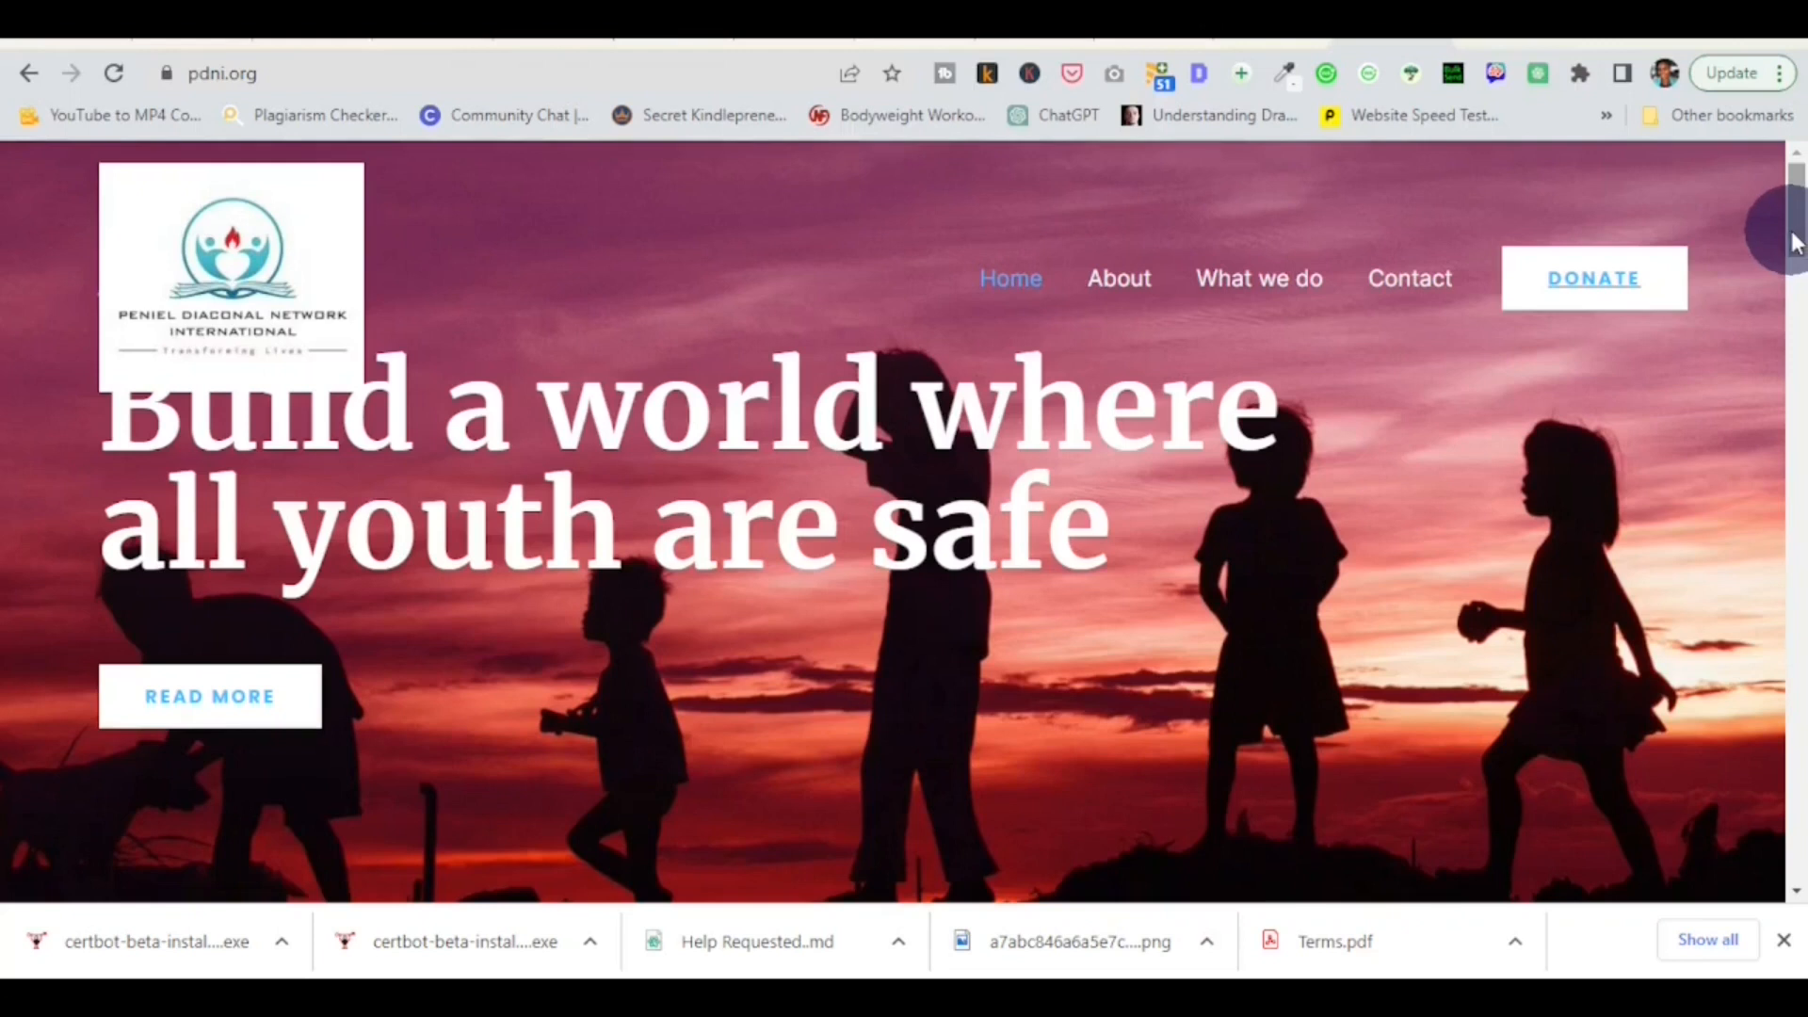
{"action": "mouse_move", "coordinate": [1799, 224]}
{"action": "left_mouse_down"}
{"action": "mouse_move", "coordinate": [1798, 732]}
{"action": "mouse_move", "coordinate": [1795, 209]}
{"action": "left_mouse_up"}
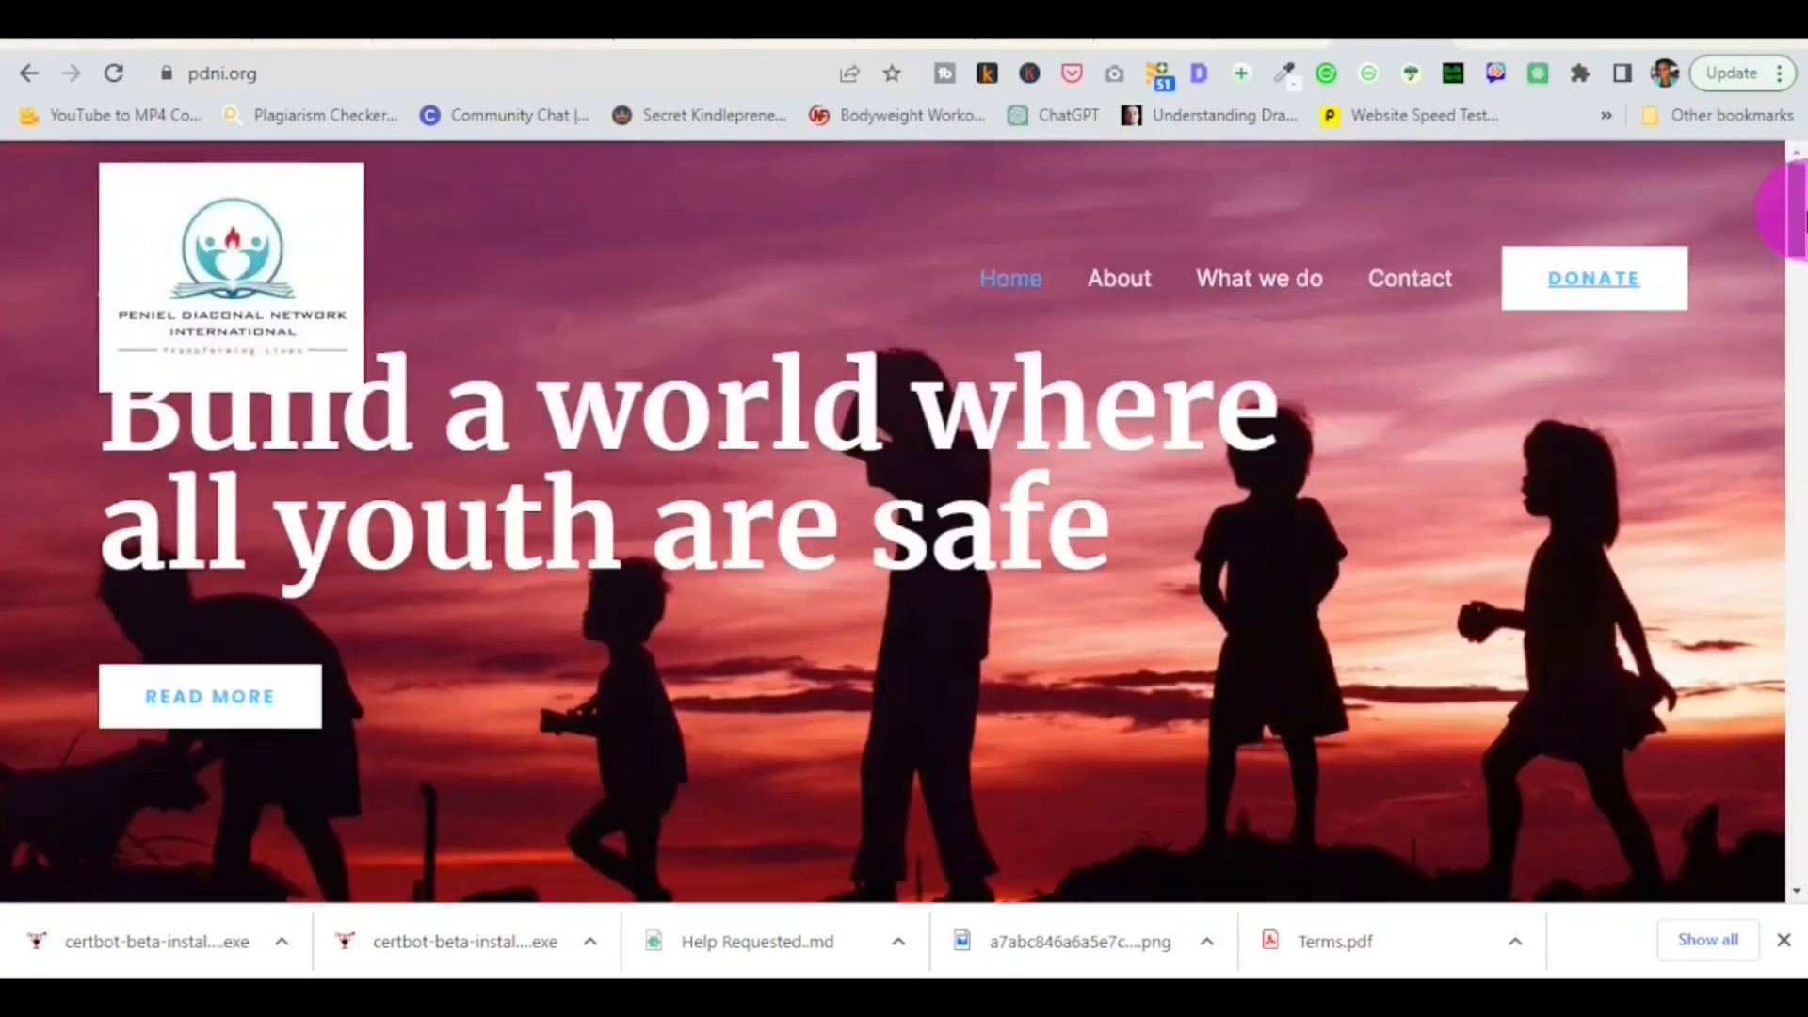